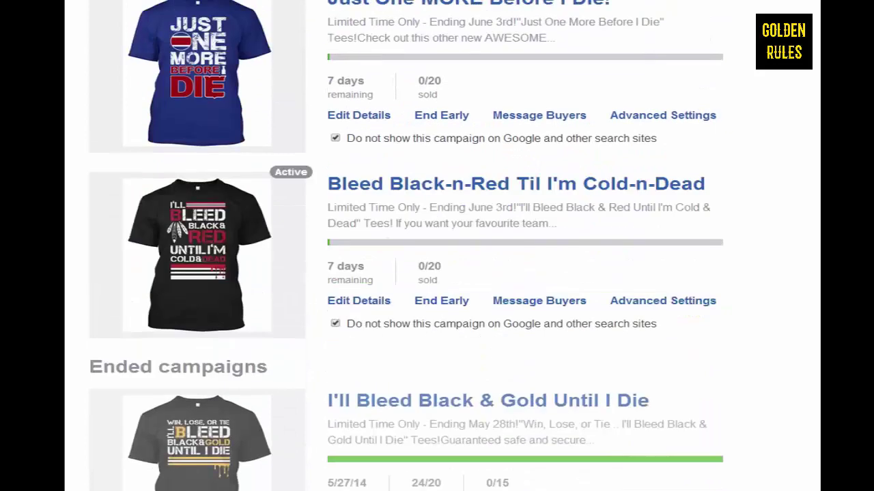
Look through the active T-shirt campaigns back to the start of the campaign list
scroll(406, 246, up, 10)
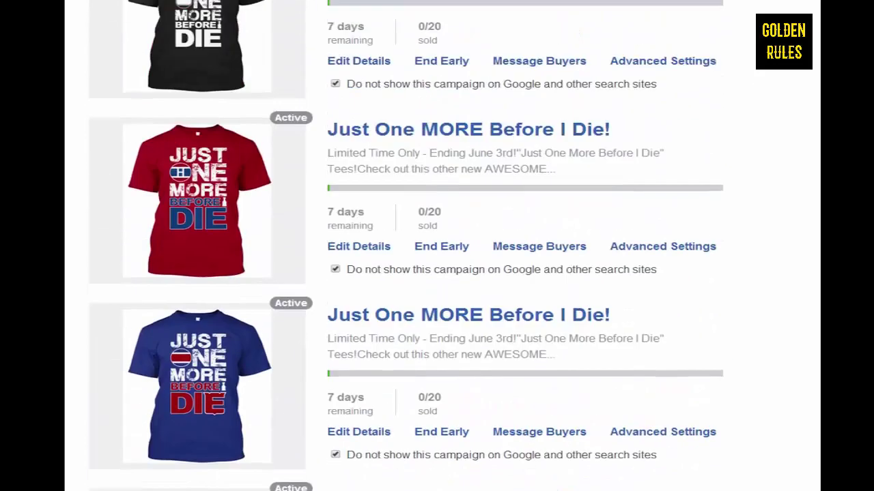
scroll(406, 246, up, 10)
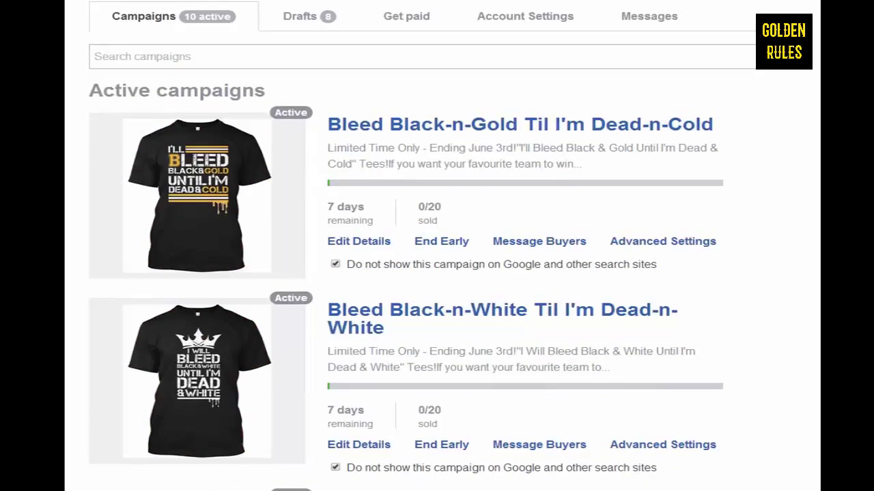
scroll(436, 246, up, 1)
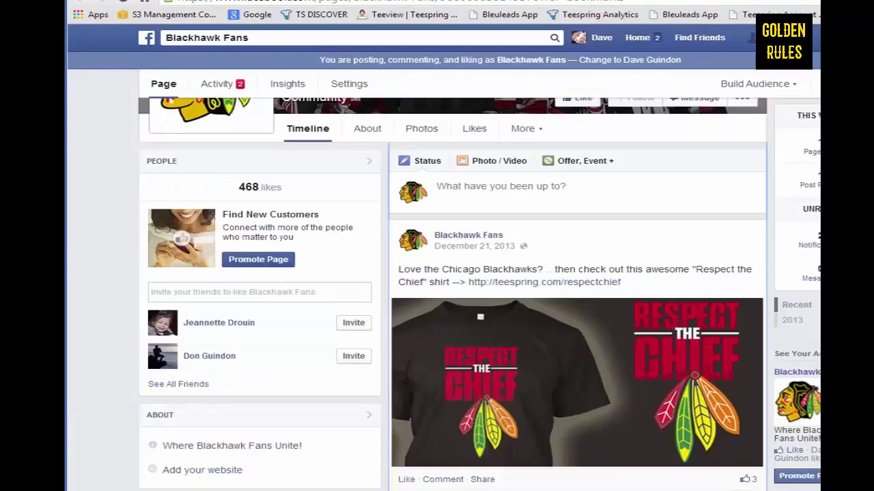
Examine the cover areas and T-shirt posts on the Blackhawk Fans and Boston Bruins Fans pages
scroll(450, 294, up, 3)
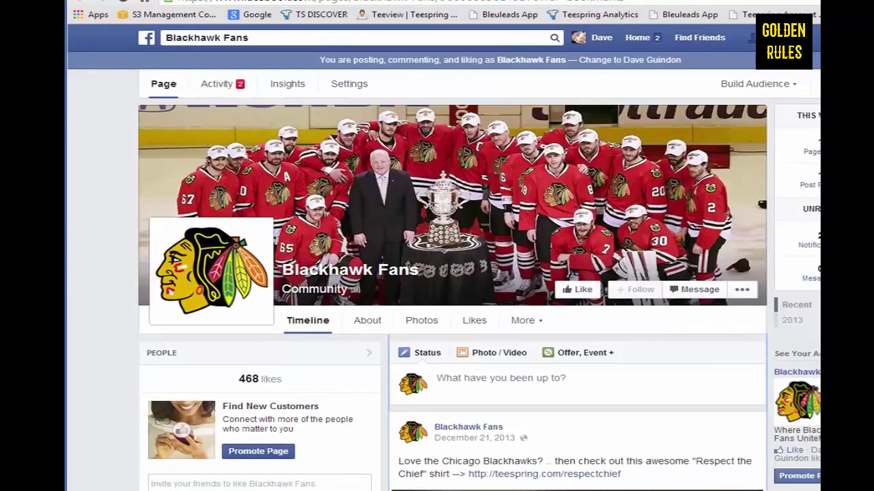
scroll(451, 294, down, 4)
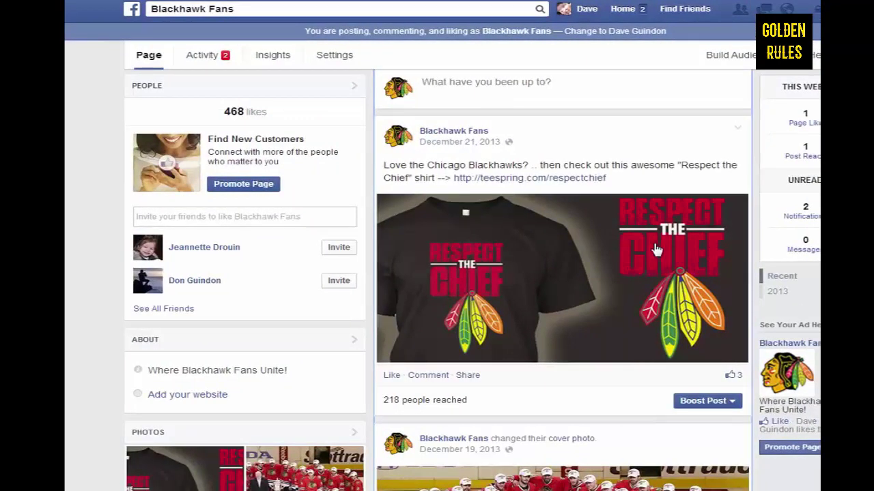
scroll(577, 397, down, 2)
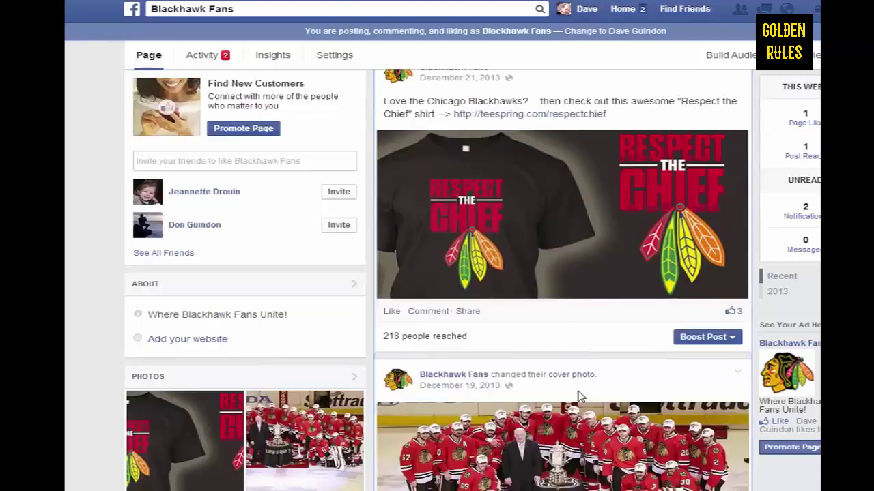
scroll(606, 326, down, 2)
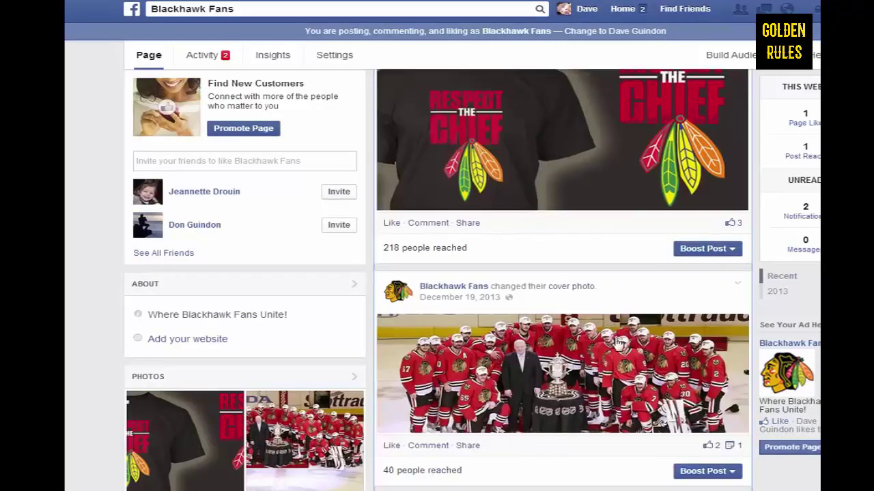
scroll(613, 341, up, 8)
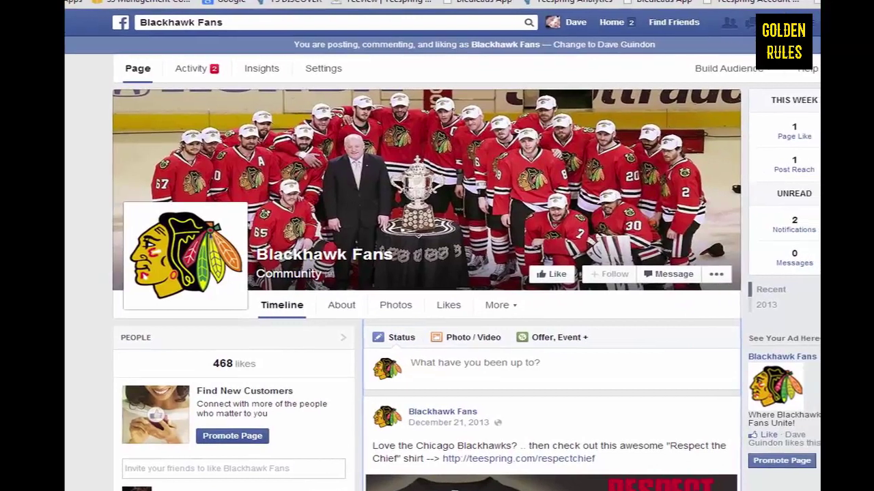
scroll(437, 286, down, 4)
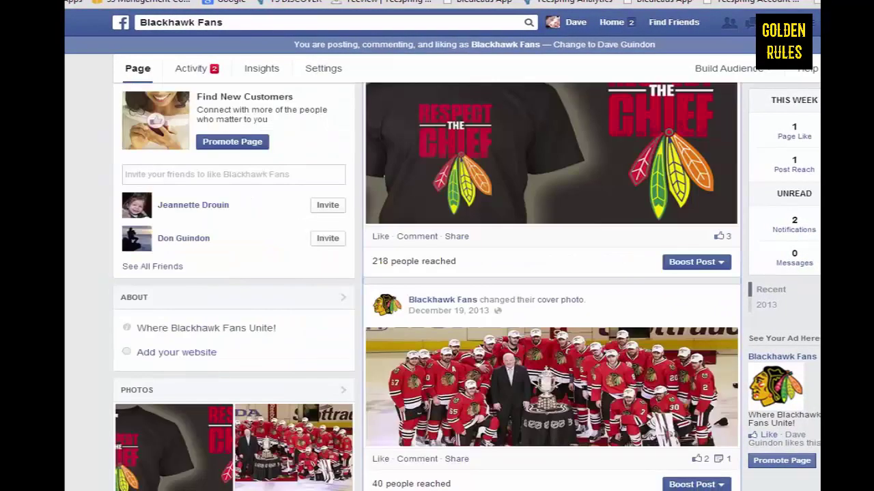
scroll(437, 287, up, 4)
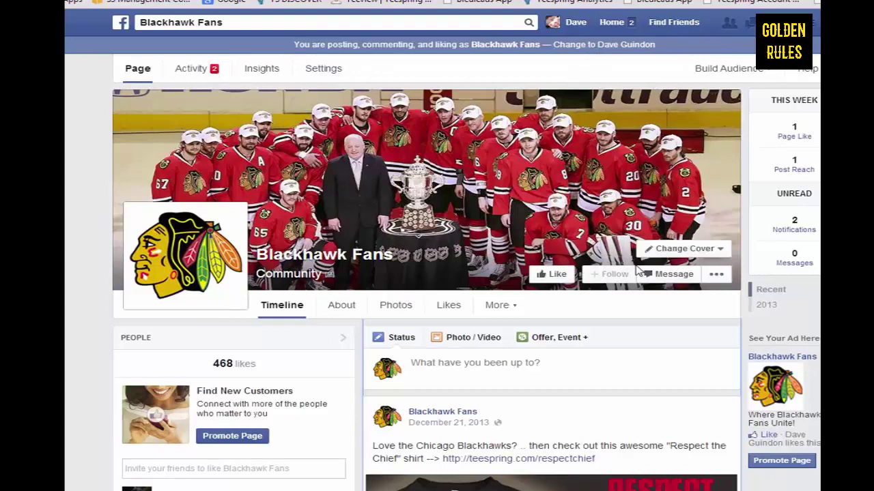
scroll(639, 347, down, 6)
scroll(524, 264, up, 5)
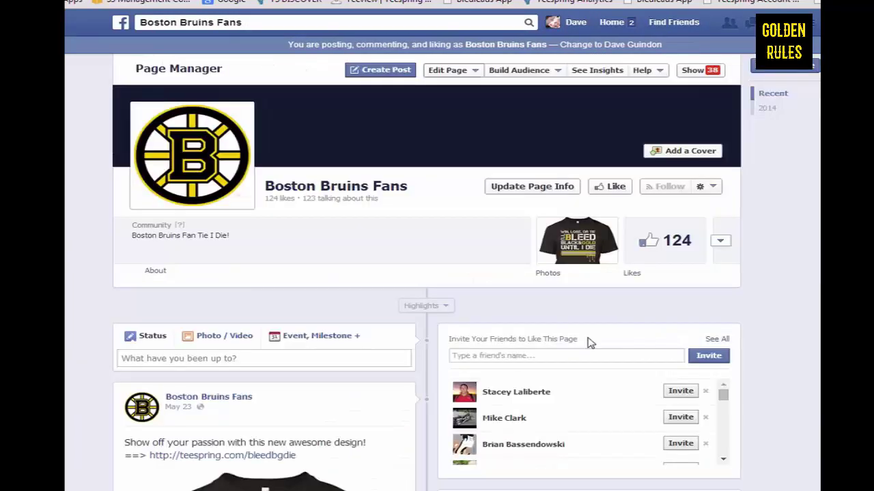
scroll(599, 353, down, 3)
scroll(611, 377, up, 3)
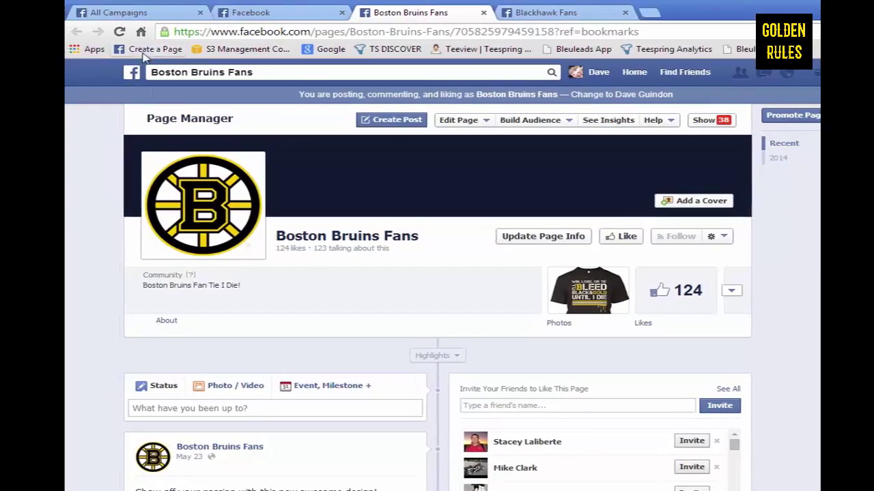
Open the Create a Page site from the saved bookmark
click(142, 53)
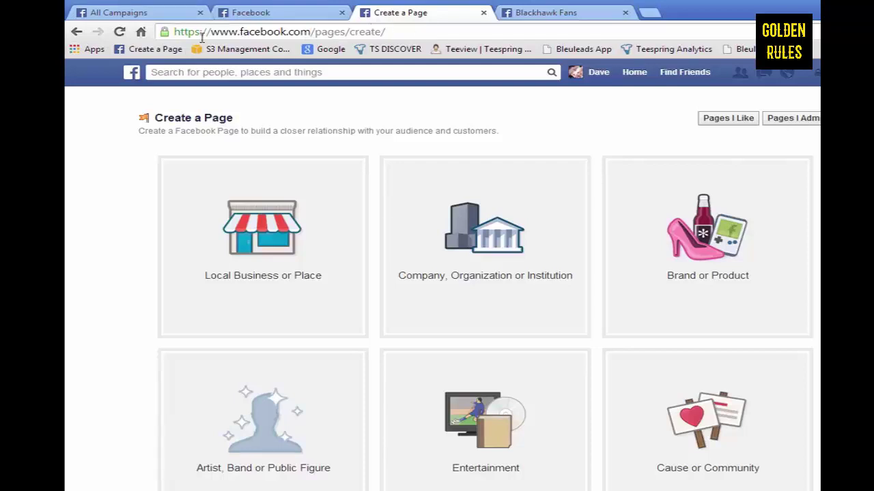
Add a second Create a Page bookmark to the bookmarks bar and delete that duplicate
drag(164, 36, 196, 53)
right_click(232, 60)
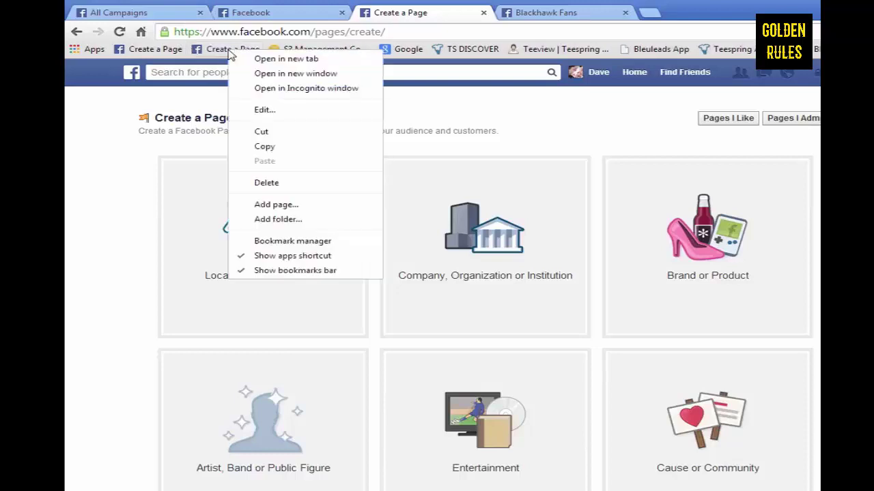
click(250, 182)
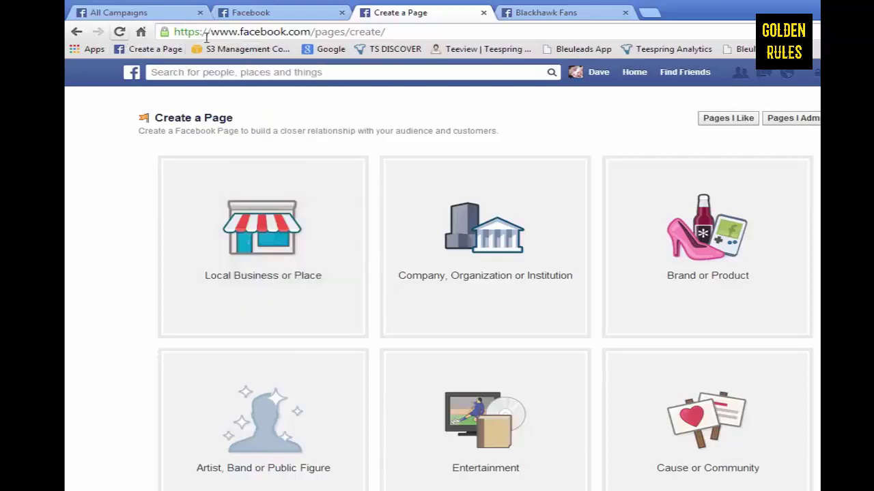
Examine the browser's bookmark options, including the bookmarks bar setting, resizing and shifting the window so they fit on screen
right_click(704, 16)
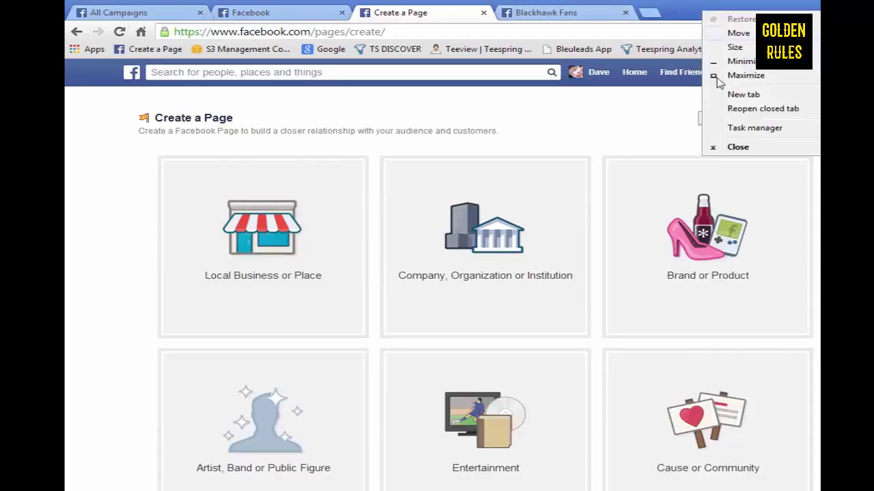
click(713, 7)
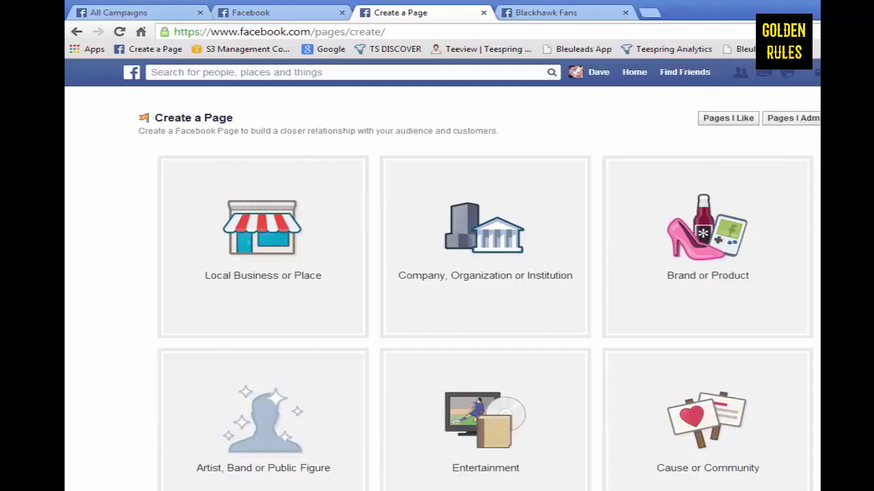
drag(819, 273, 783, 273)
click(771, 32)
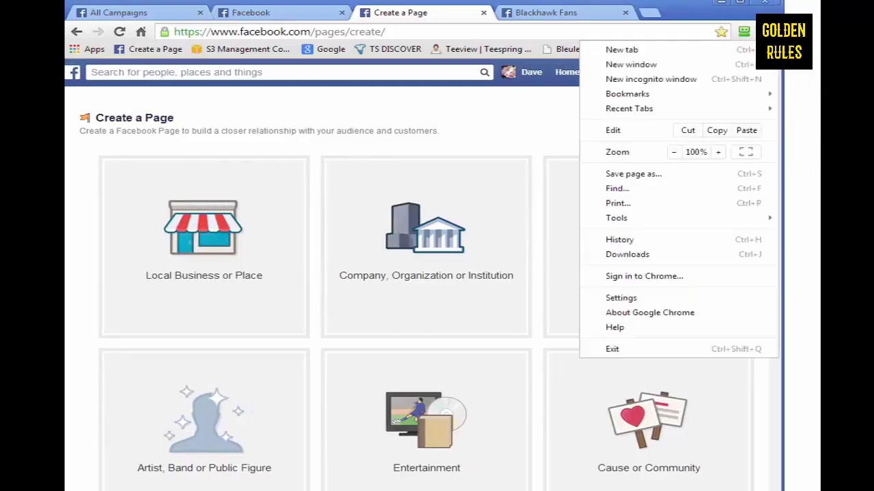
mouse_move(681, 98)
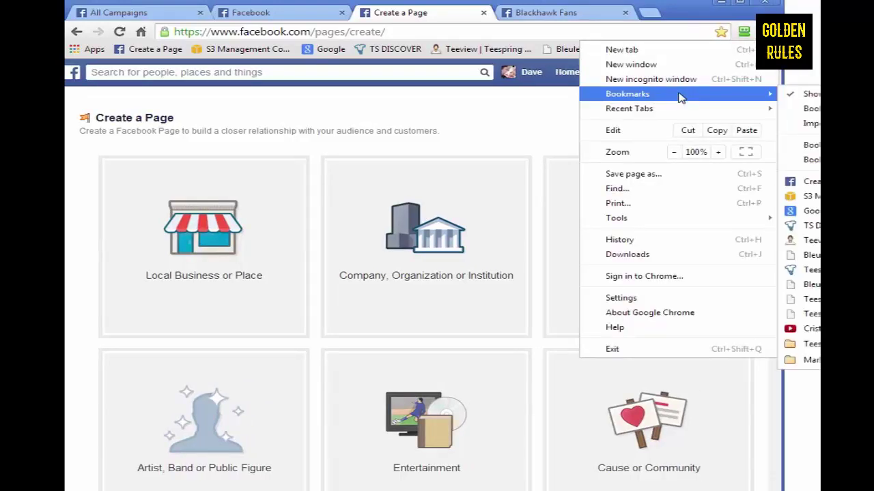
drag(686, 5, 503, 1)
click(582, 25)
mouse_move(544, 92)
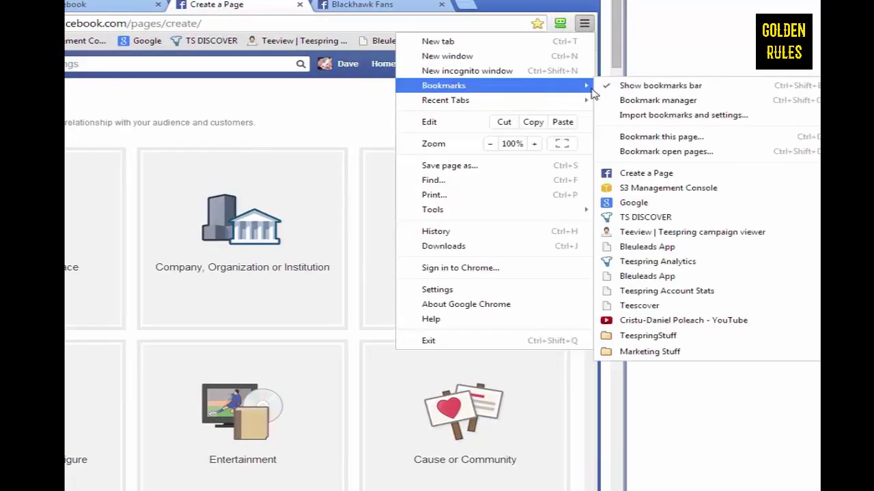
drag(502, 6, 687, 17)
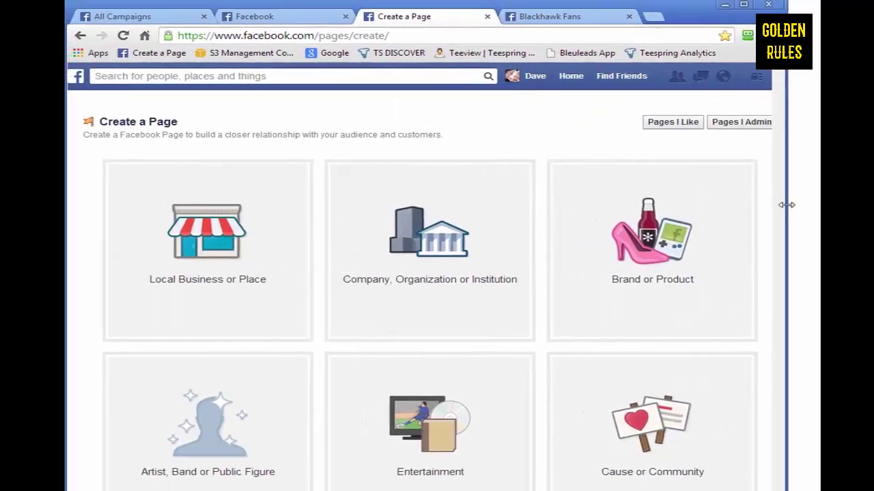
drag(801, 215, 817, 217)
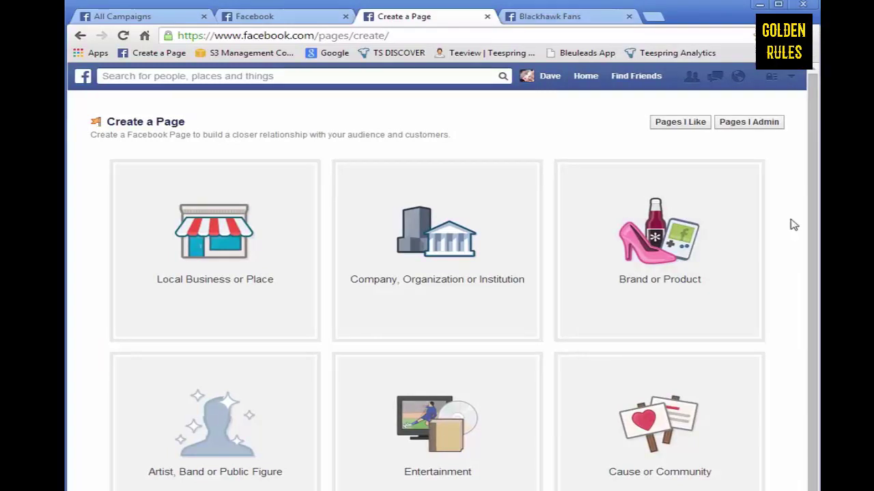
Create a Cause or Community page named LA Kings Fans, accepting the suggested spelling La Kings Fans
click(648, 459)
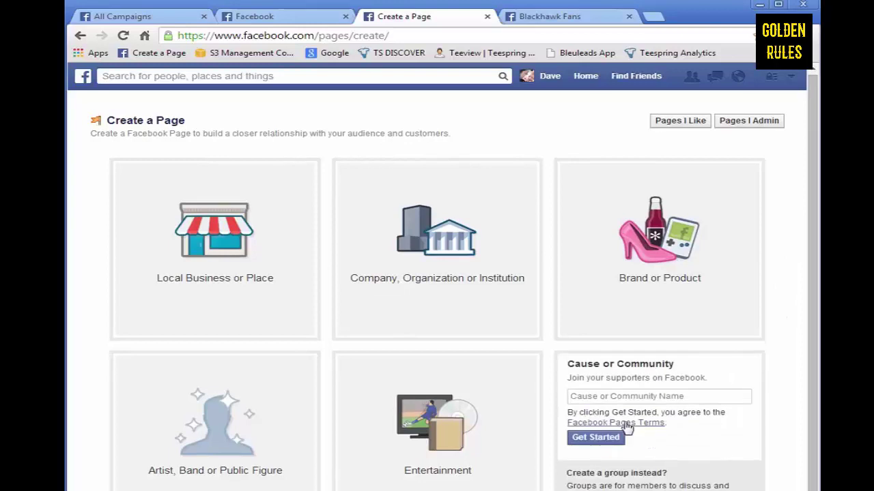
click(619, 399)
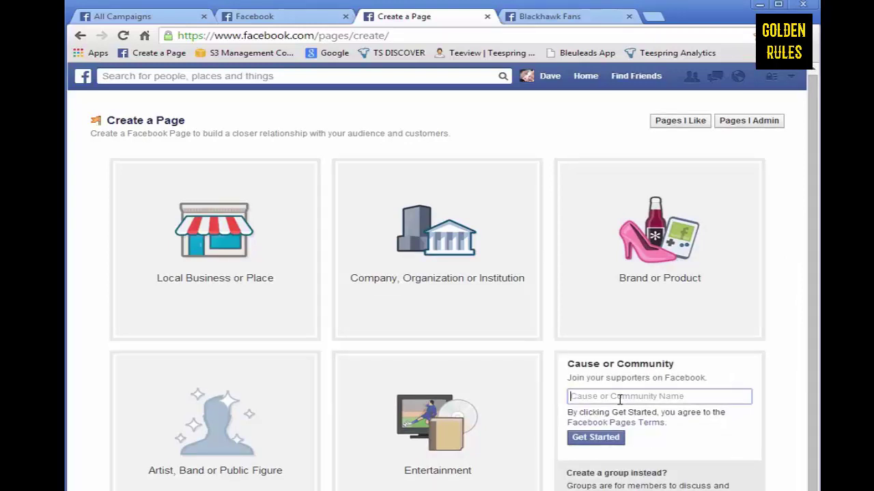
text(LA Kings F)
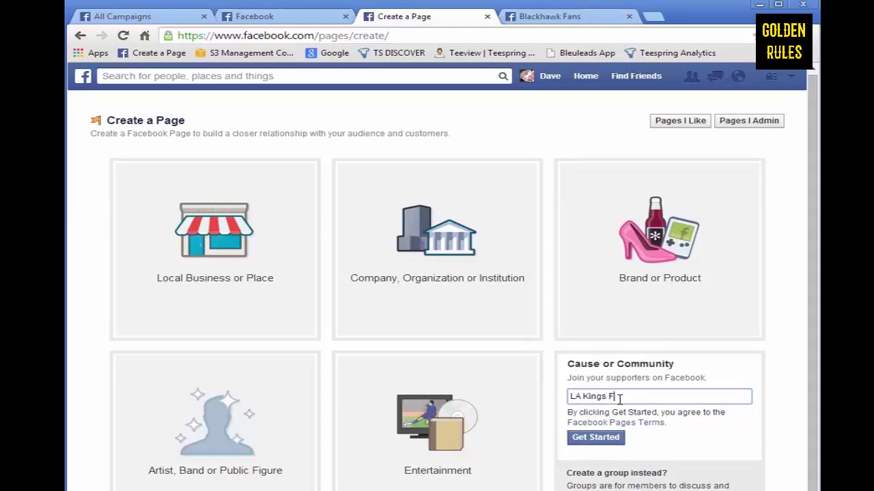
click(596, 438)
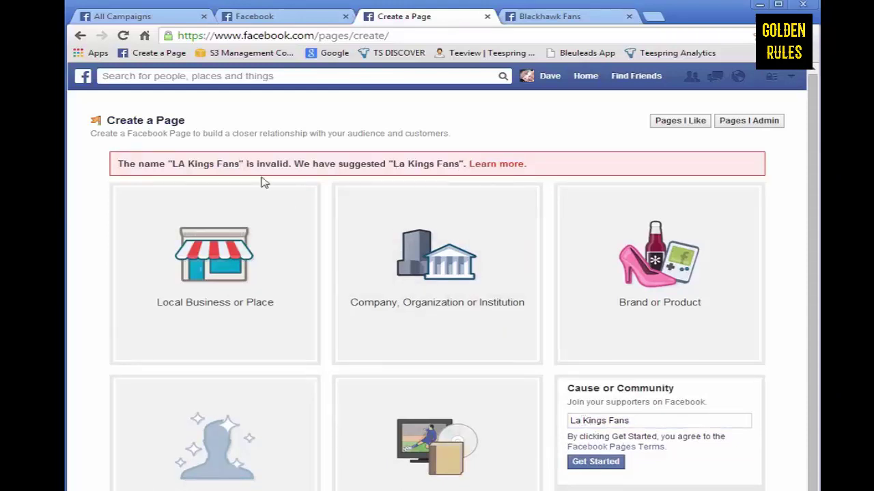
click(598, 465)
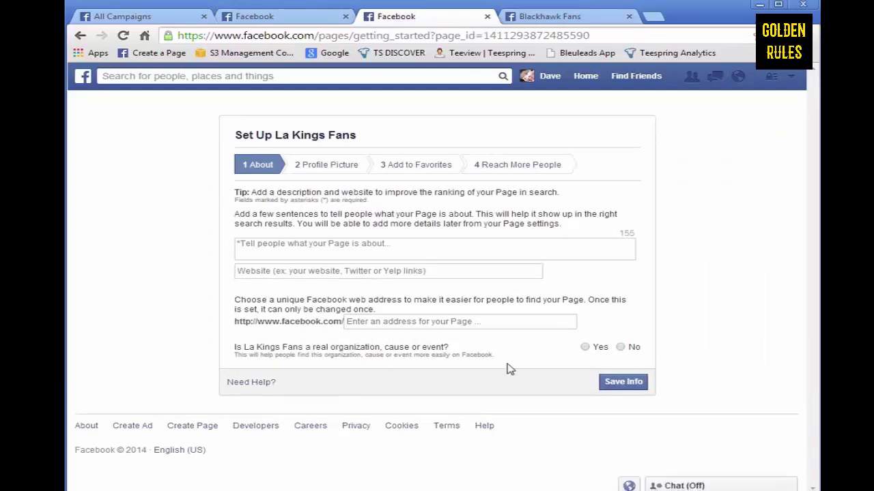
Describe the new page as "Where all the LA Kings fans hang out to be awesome!" and save the About info
click(372, 251)
text(Where)
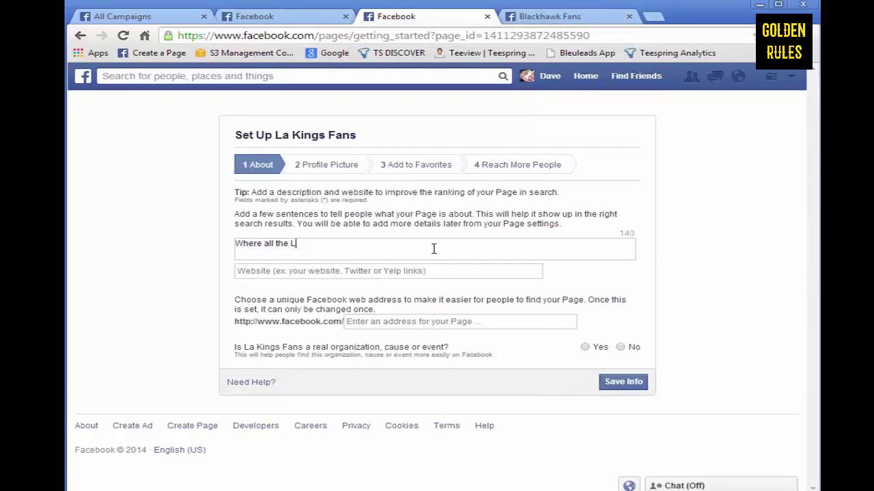
text(all the LA Kings fans hang out )
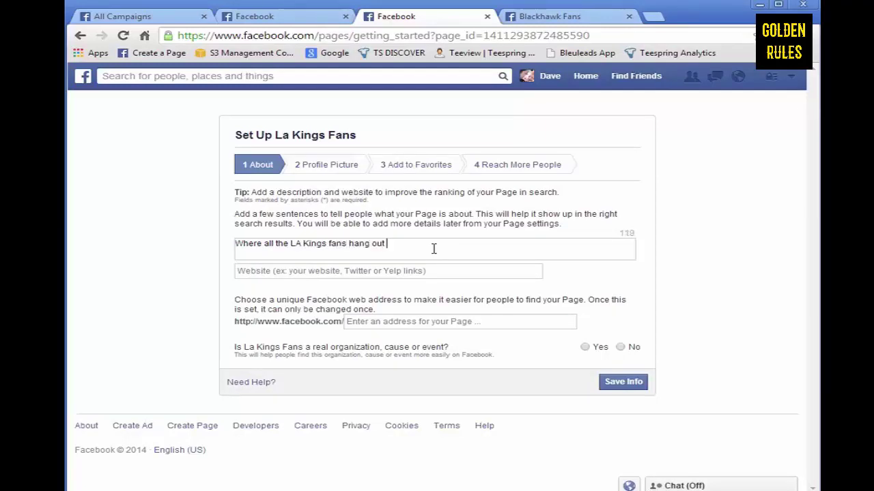
text(to be awesome!)
click(622, 383)
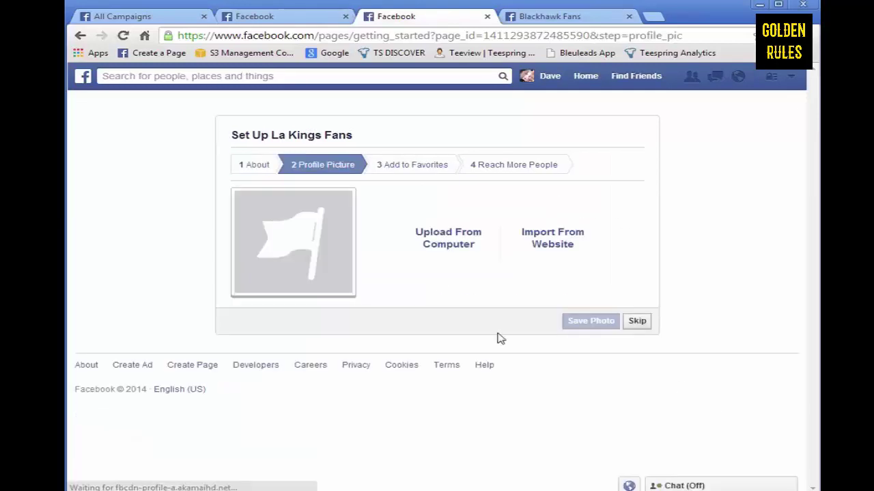
Search Google Images for "la kings" in a new browser tab
click(653, 16)
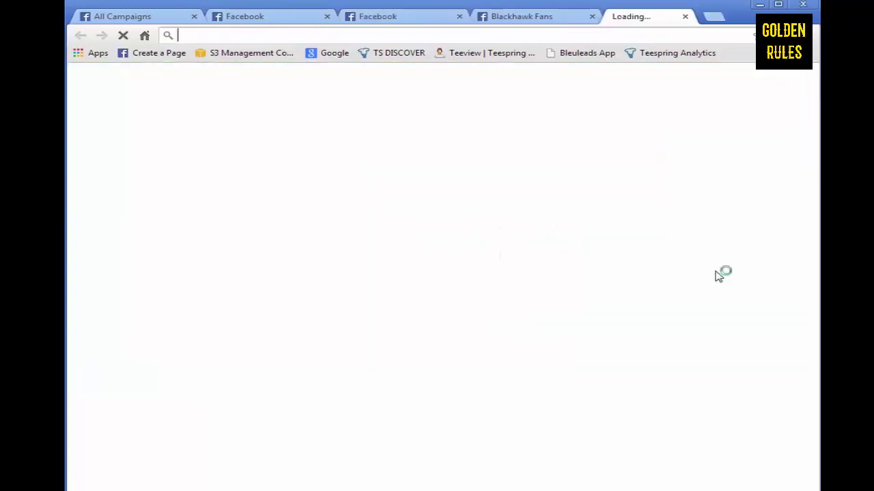
scroll(187, 363, down, 3)
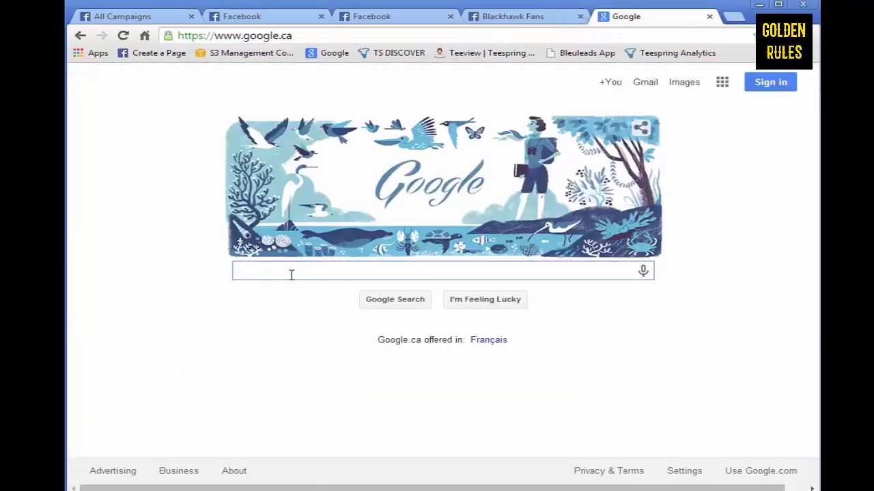
click(686, 85)
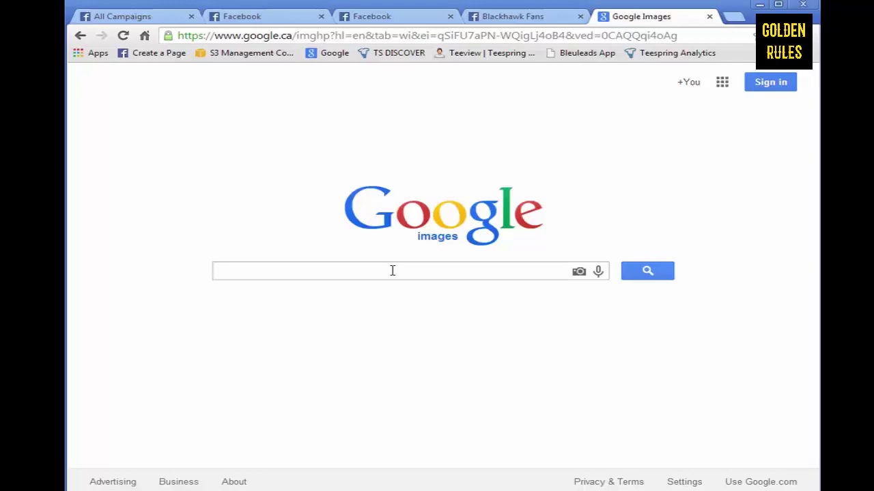
text(la kings)
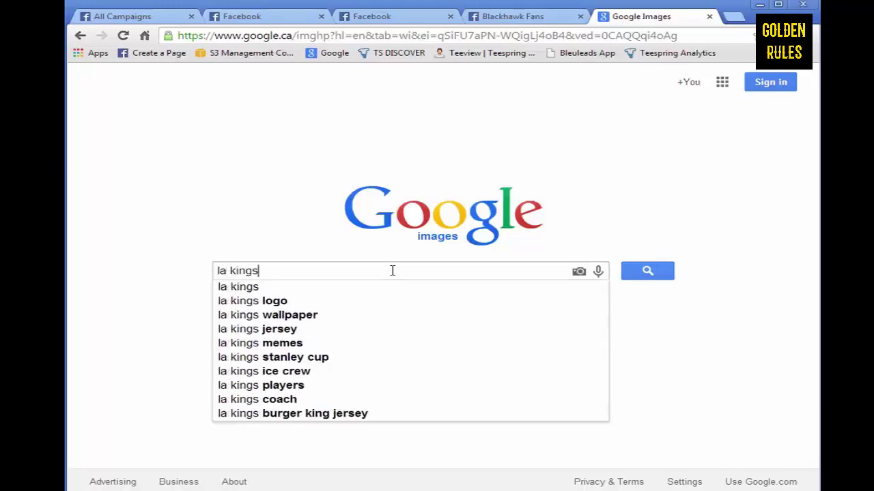
key(Return)
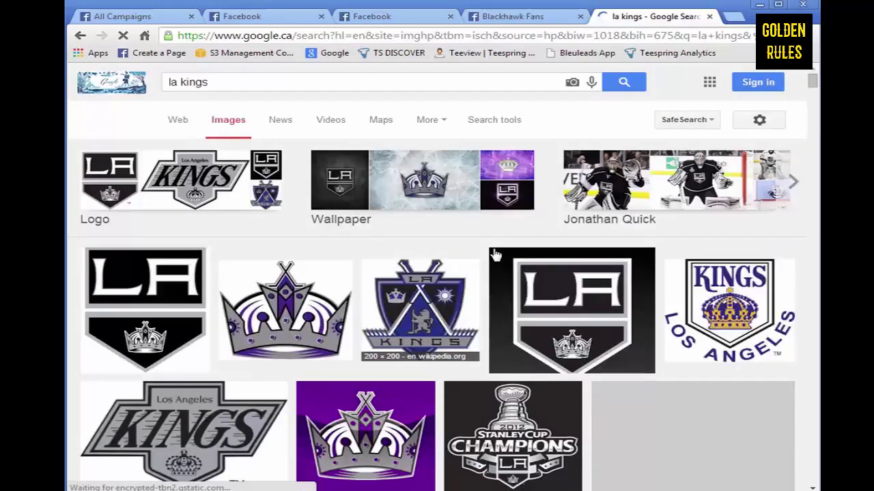
click(162, 292)
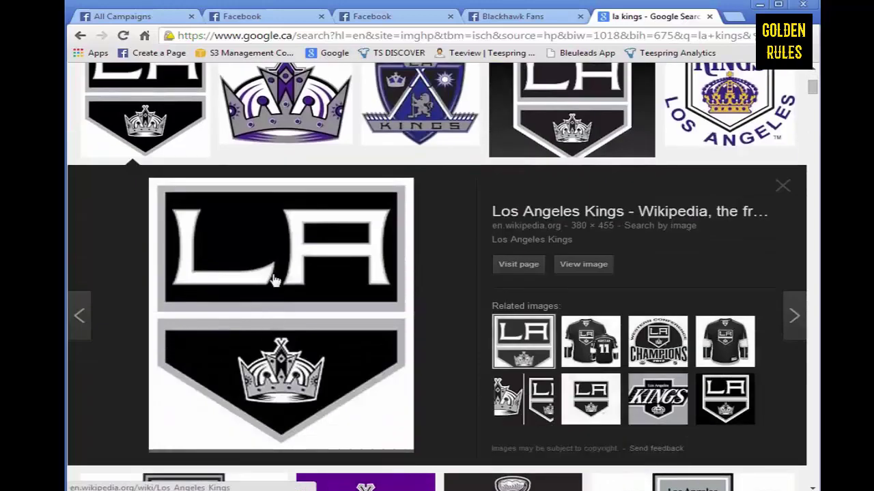
right_click(279, 257)
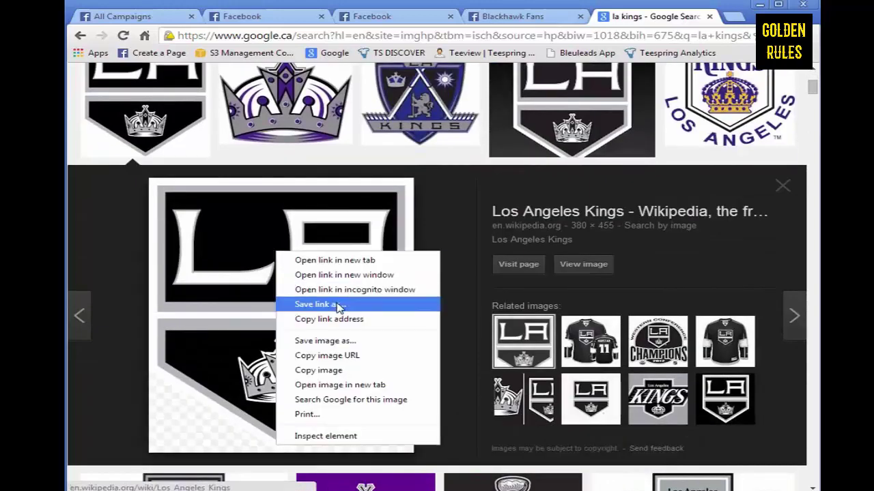
click(351, 337)
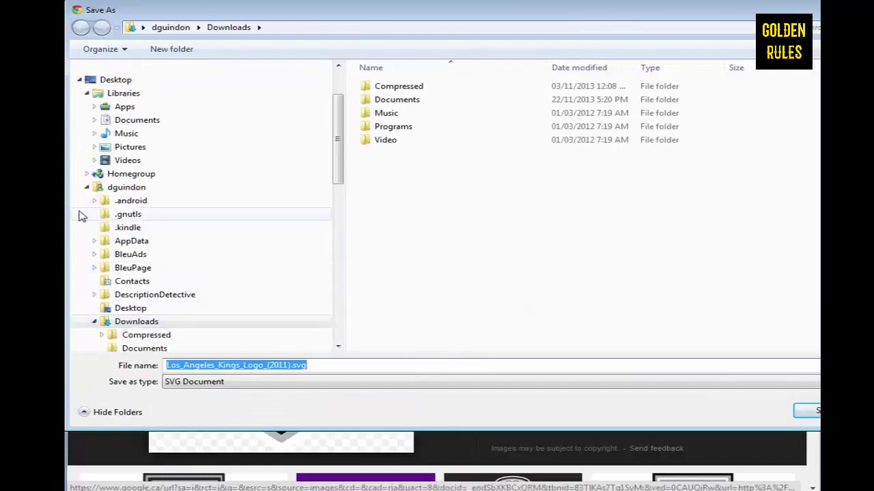
drag(540, 16, 532, 2)
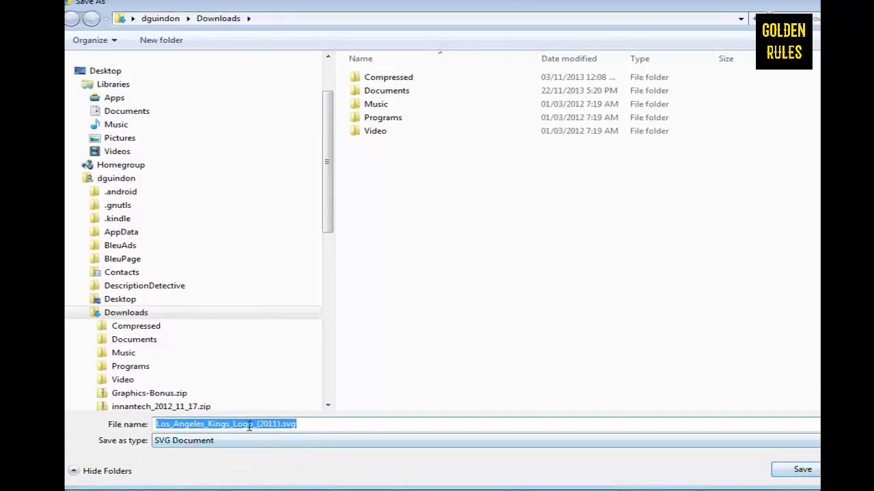
key(Return)
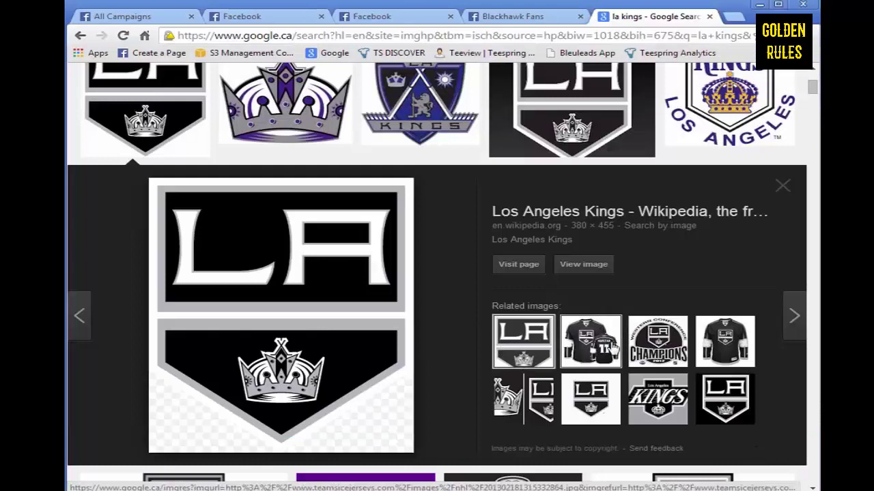
Save the 400 × 400 LA Kings logo from Twitter into a new Downloads folder named nfl images
click(577, 153)
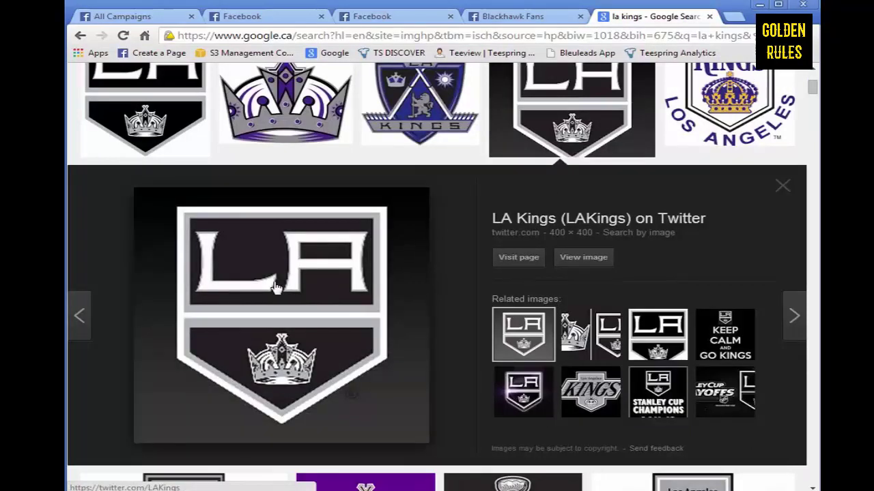
right_click(277, 287)
click(339, 372)
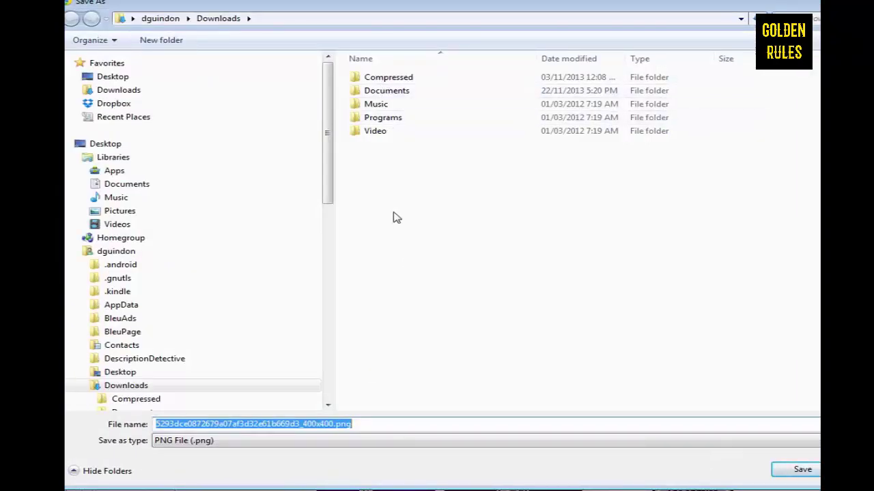
click(176, 41)
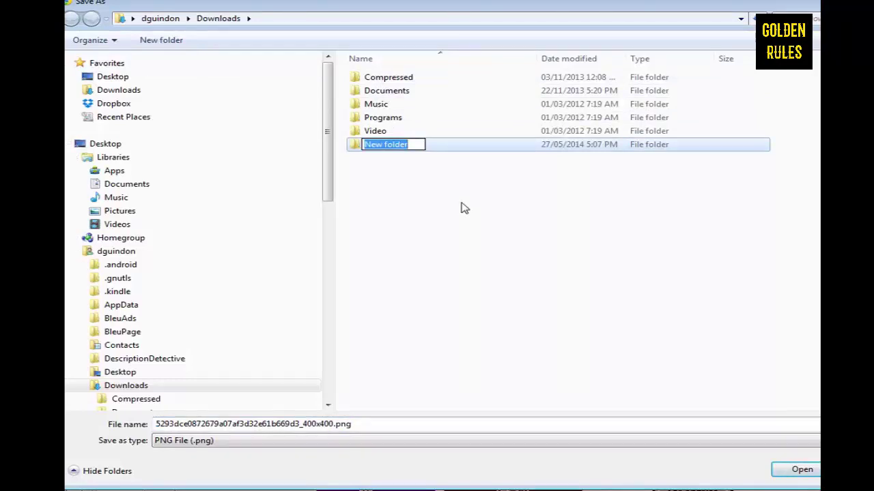
text(nfl images)
key(Return)
key(Return)
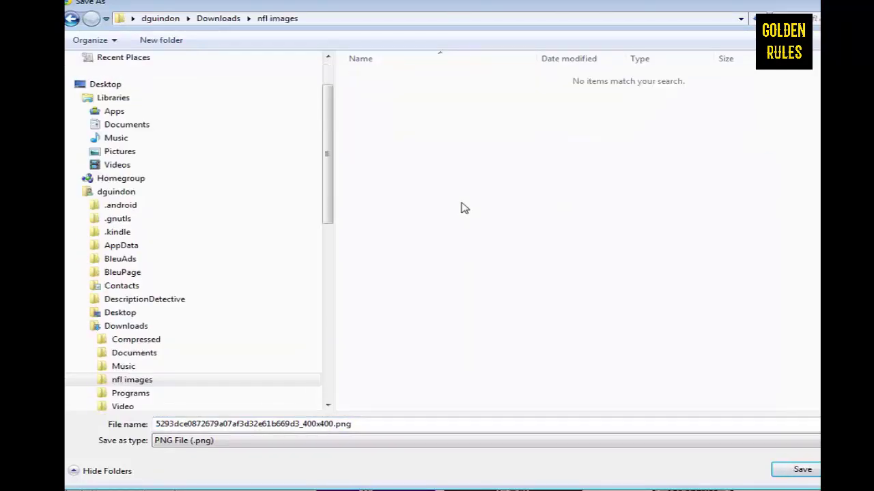
click(799, 470)
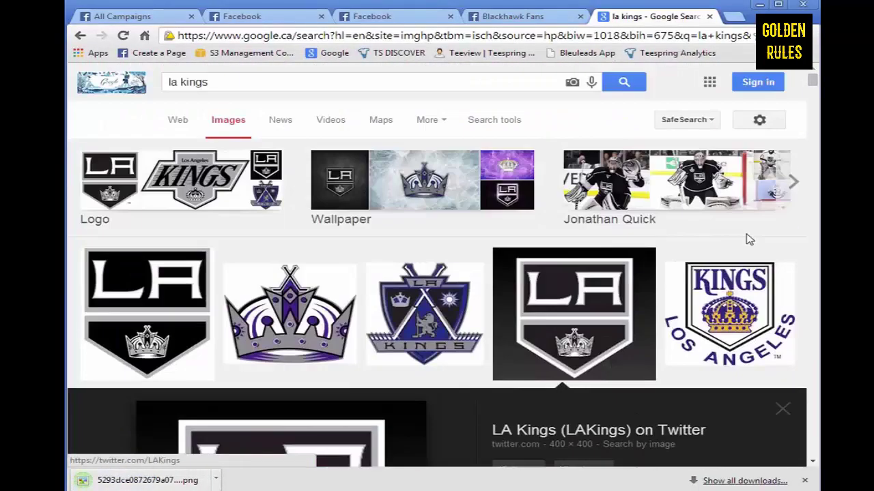
Search Google Images for "montreal canadiens"
click(307, 82)
key(ctrl+a)
text(montreal)
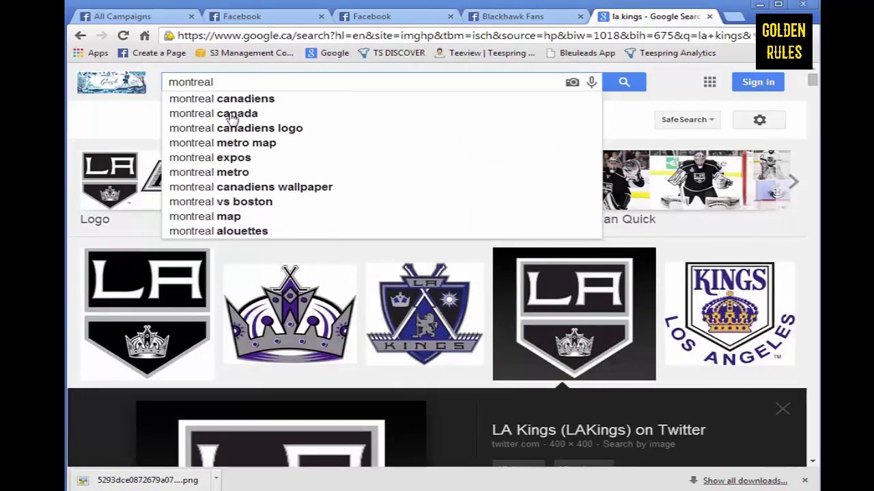
key(Down)
key(Return)
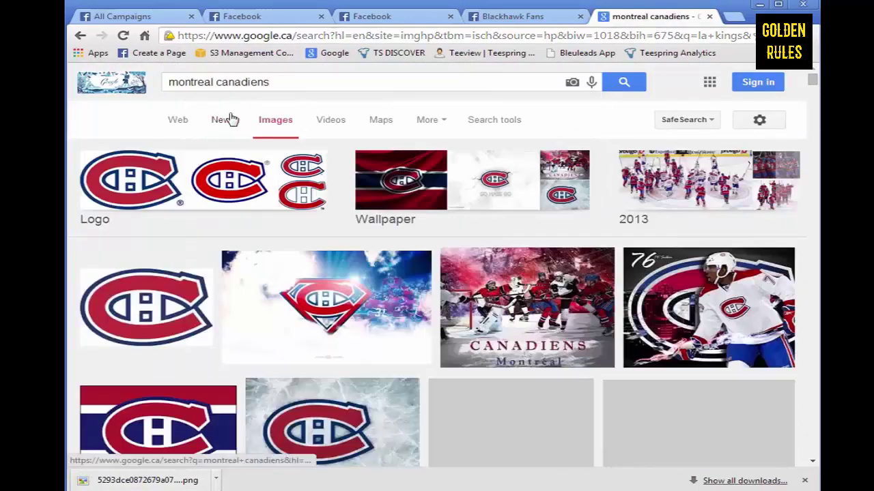
Save the Wikipedia Montreal Canadiens logo as 225px-Montreal_Canadiens.svg.png in the nfl images folder
click(169, 292)
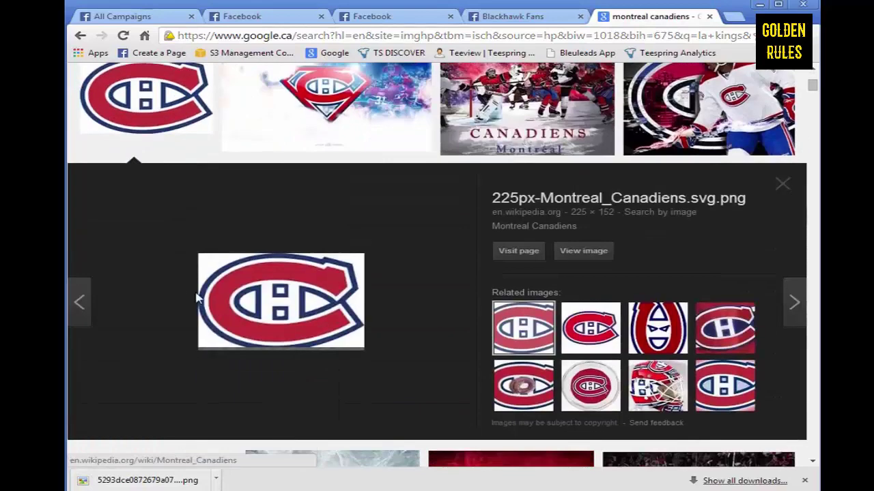
right_click(293, 308)
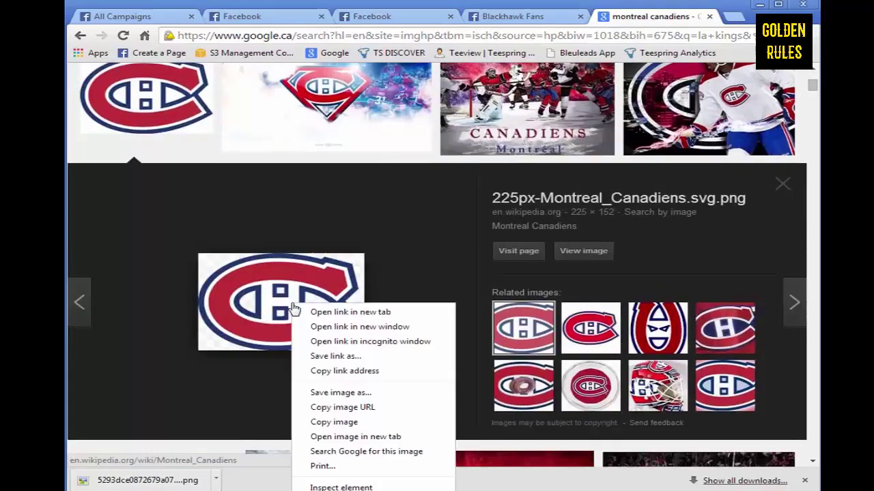
click(358, 395)
click(798, 470)
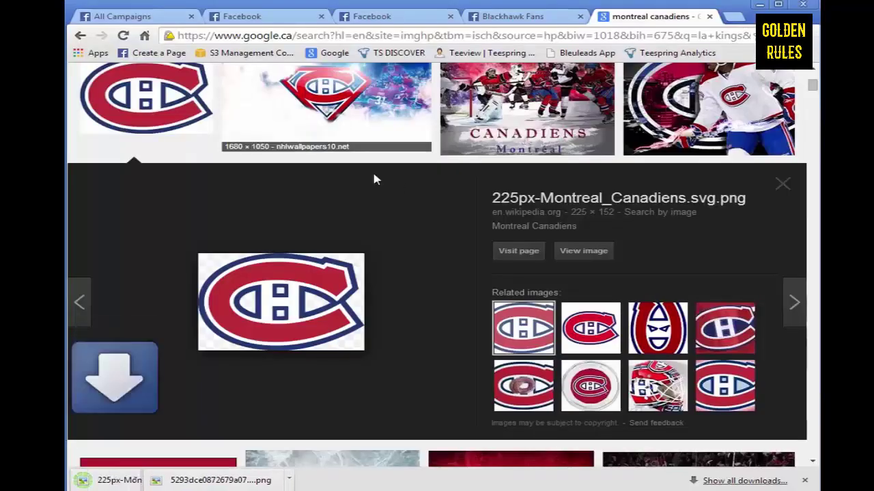
Search Google Images for "new york rangers"
scroll(333, 113, up, 3)
triple_click(277, 84)
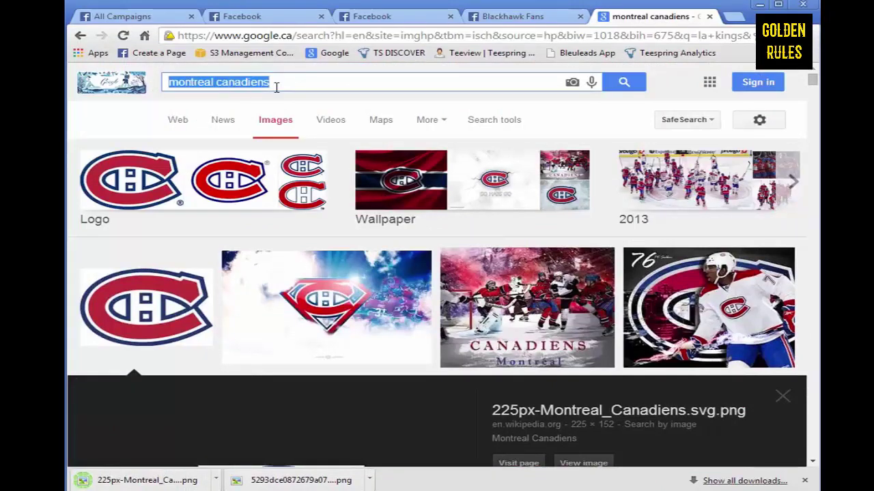
text(new)
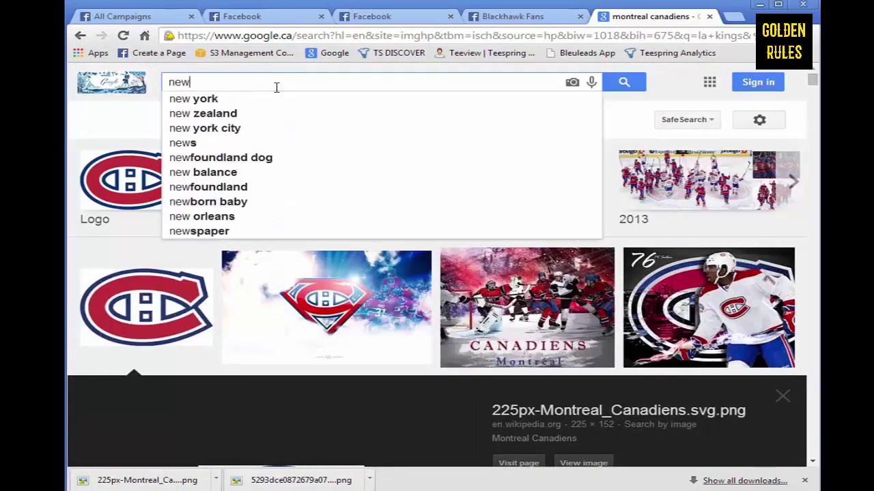
text( york rangers)
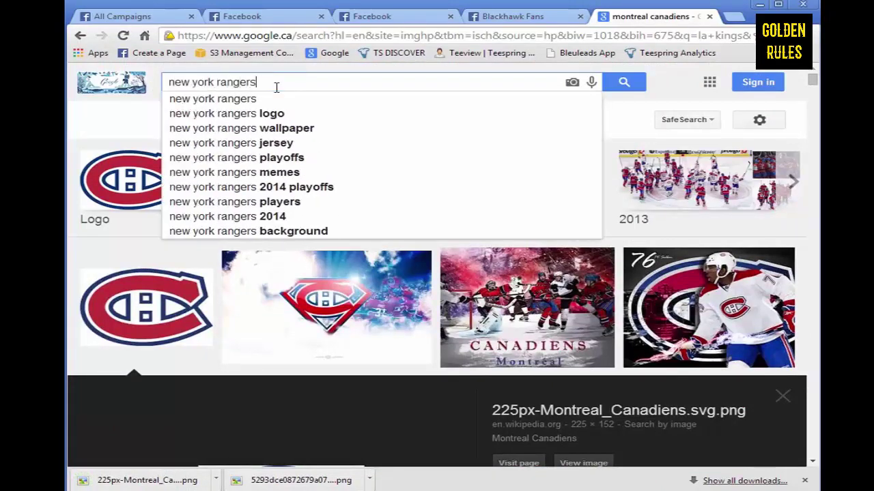
key(Return)
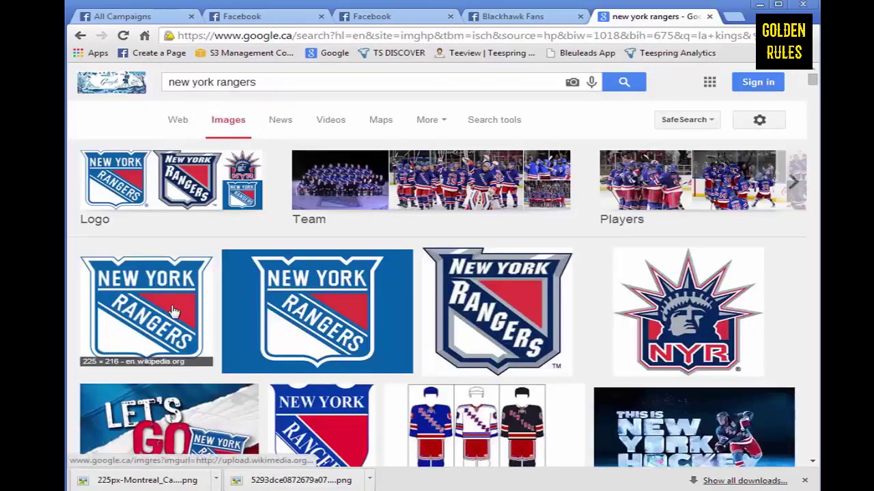
Save the Wikipedia New York Rangers logo as 225px-New_York_Rangers.svg.png in the nfl images folder
click(183, 312)
right_click(286, 293)
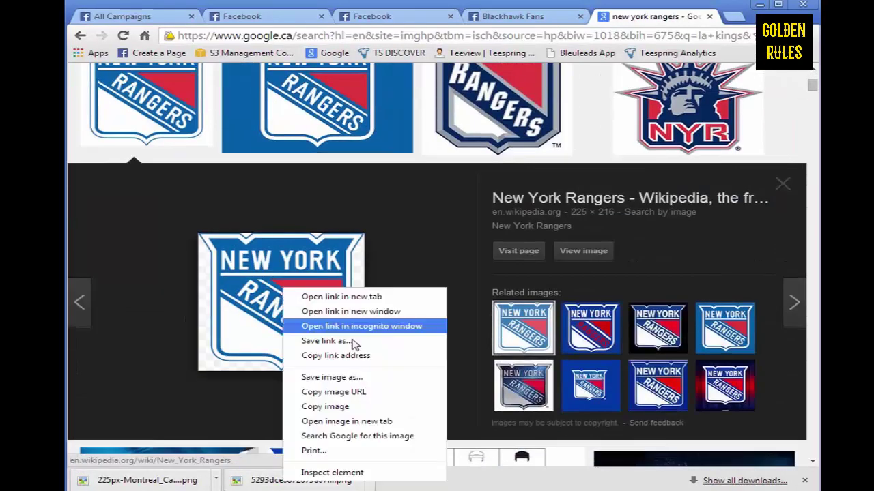
click(416, 376)
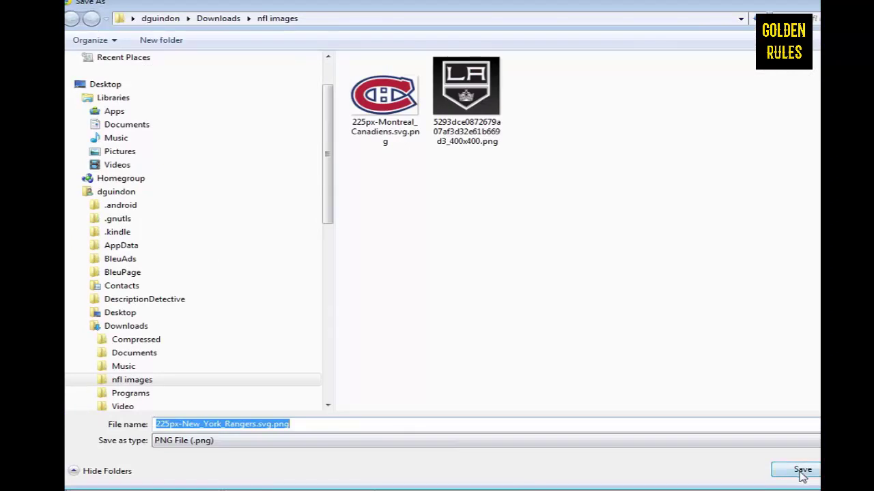
click(802, 471)
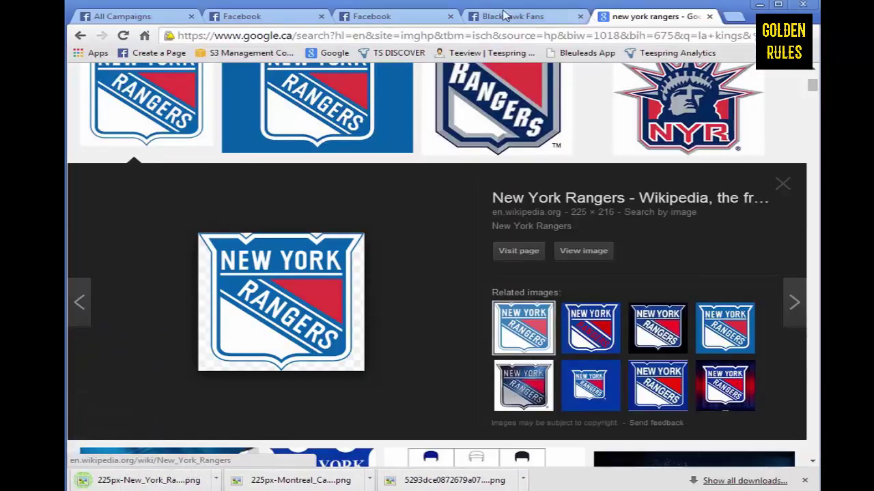
Return to the La Kings Fans page setup and upload the LA Kings logo from Downloads > nfl images as the profile picture
click(530, 17)
click(421, 23)
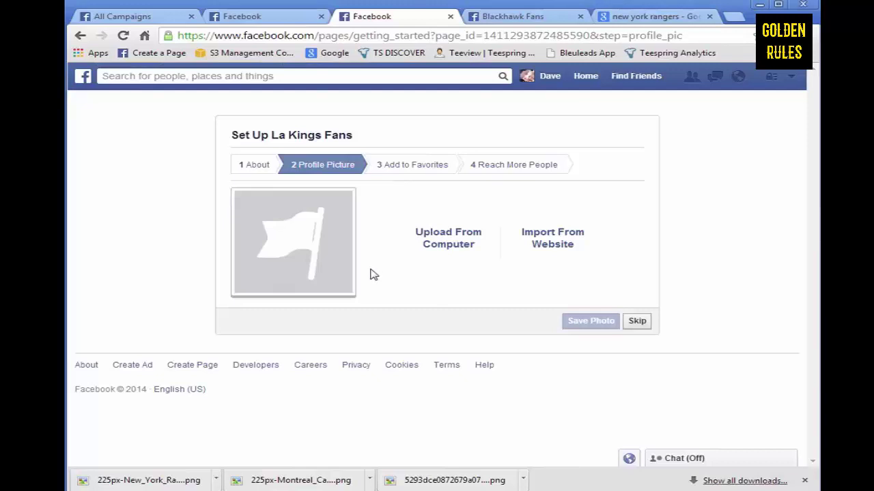
click(453, 242)
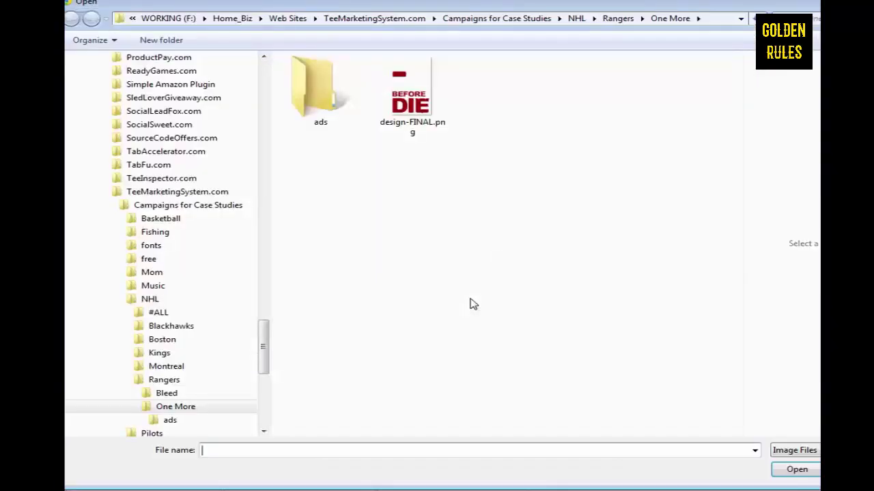
scroll(254, 231, up, 7)
scroll(253, 231, up, 10)
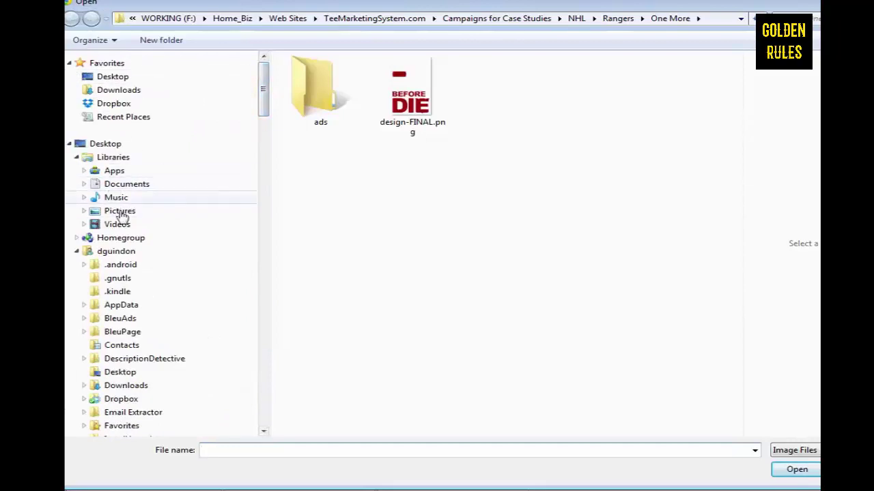
click(110, 186)
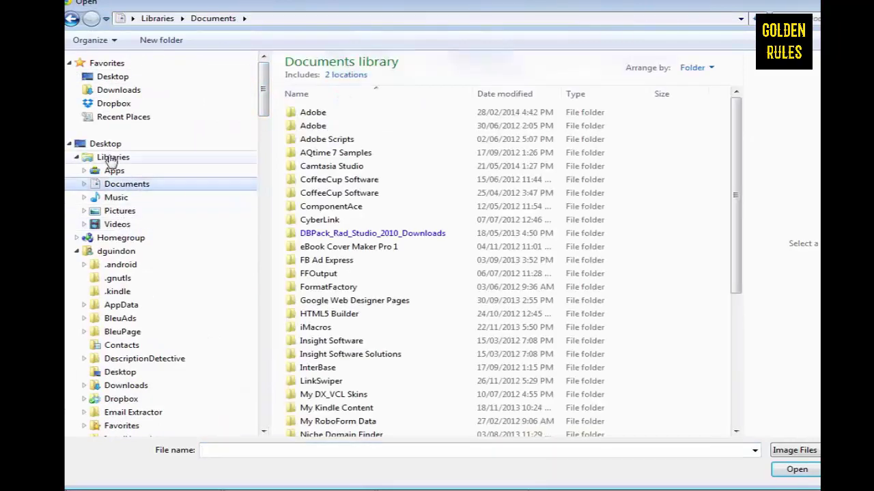
click(118, 91)
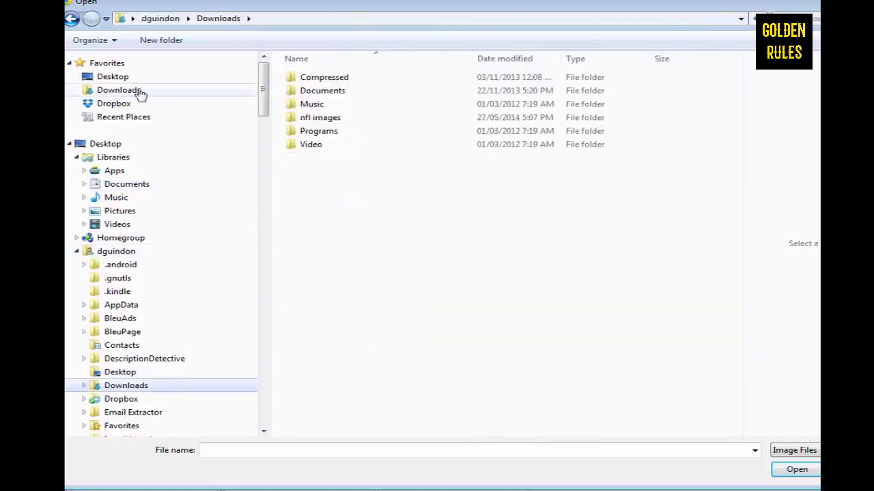
double_click(320, 119)
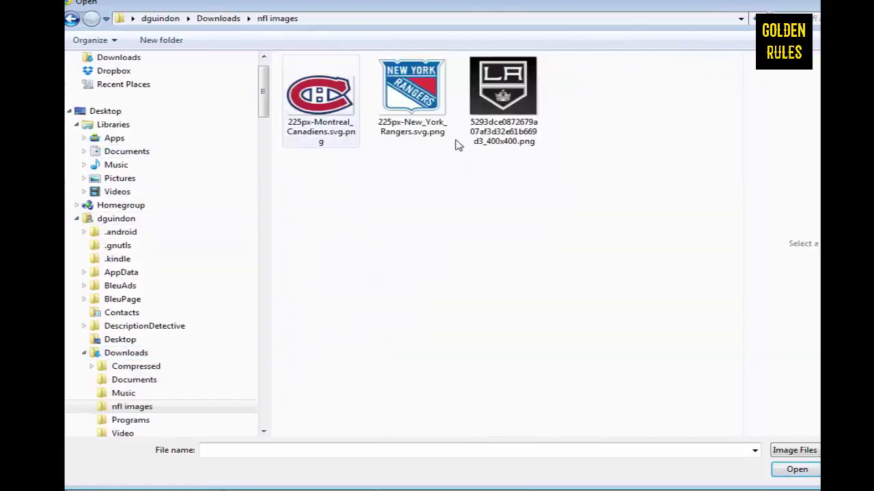
double_click(491, 102)
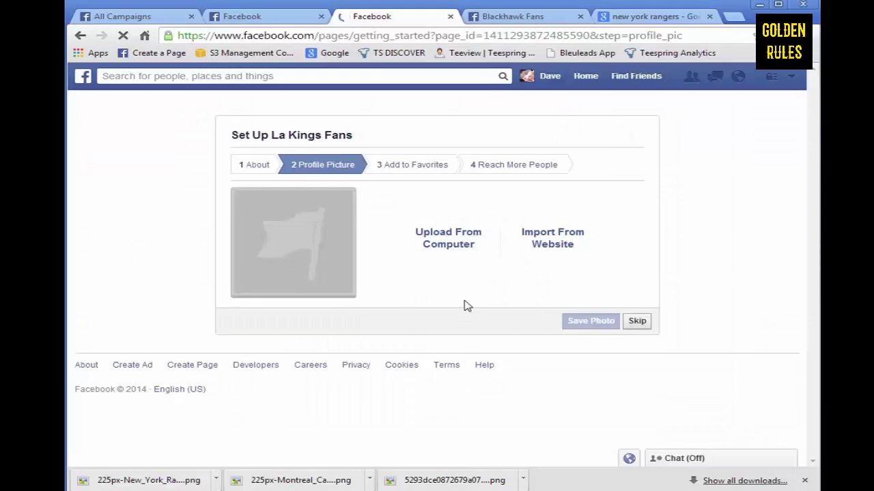
click(638, 324)
Skip the Add to Favorites and Reach More People stages to finish setting up the page
click(640, 307)
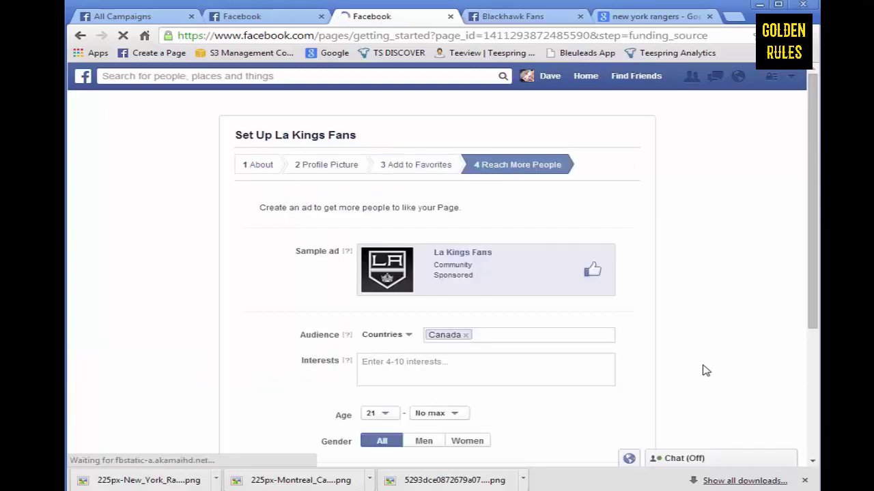
scroll(697, 358, down, 3)
click(631, 385)
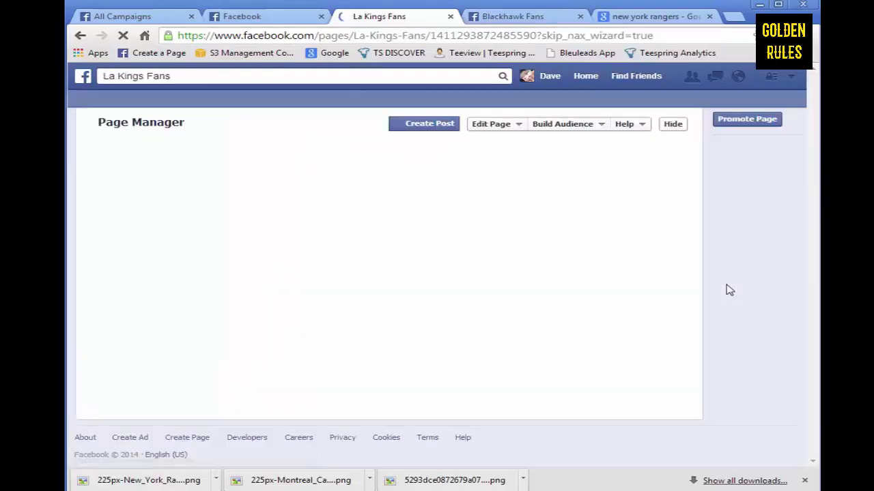
Dismiss the new page's Like prompt and new-layout notice, and hide the Page Manager panel's contents
scroll(727, 290, down, 3)
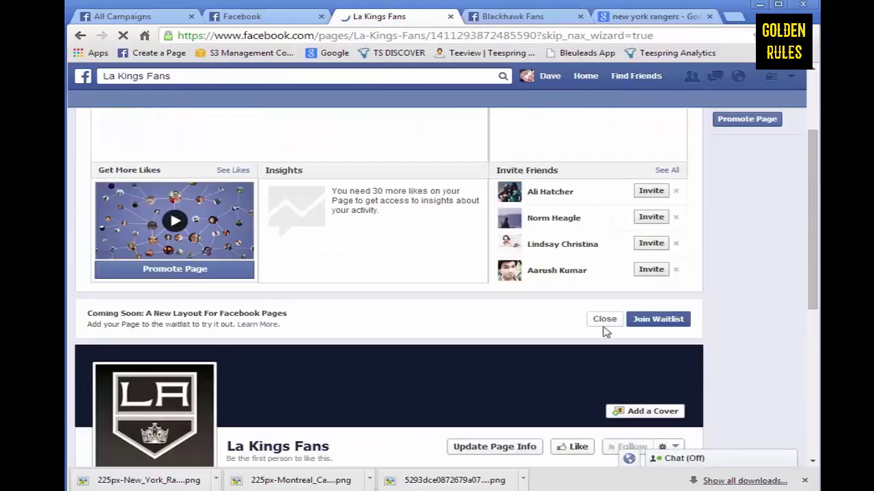
click(604, 324)
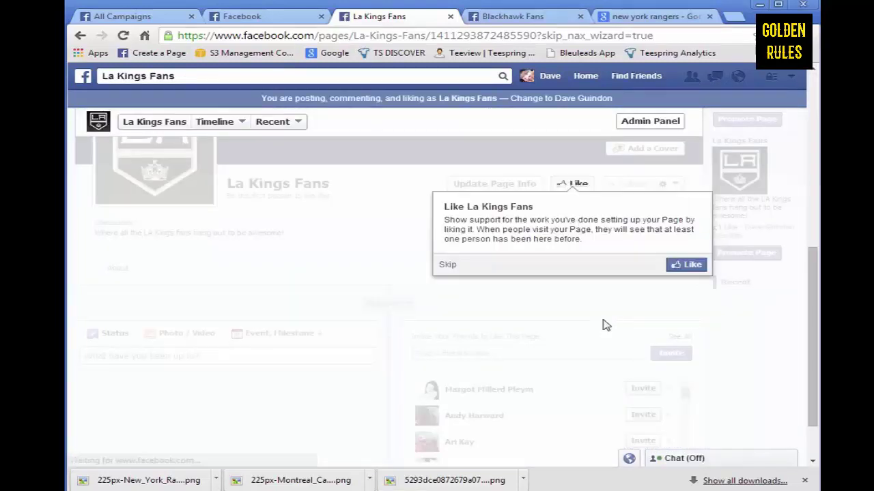
click(447, 267)
click(666, 228)
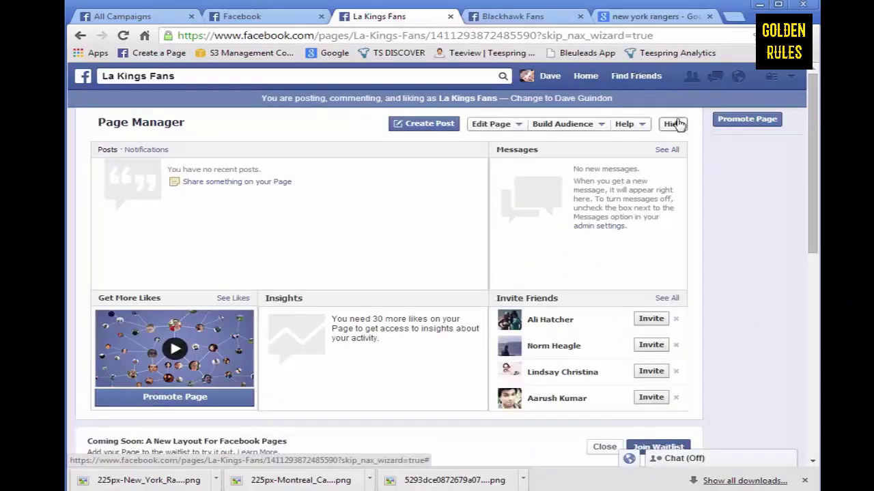
click(673, 123)
click(605, 166)
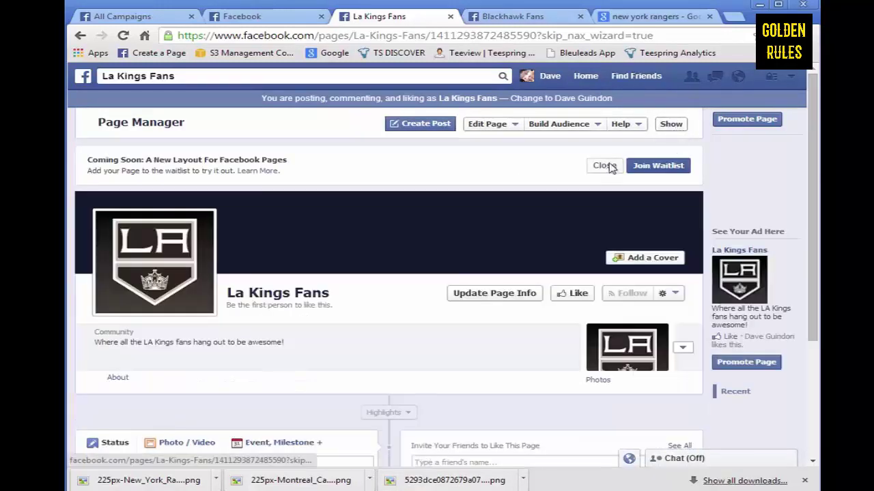
Create a Cause or Community page named "Montreal Canadiens Fans" in place of the New York Rangers image search
click(503, 20)
click(691, 21)
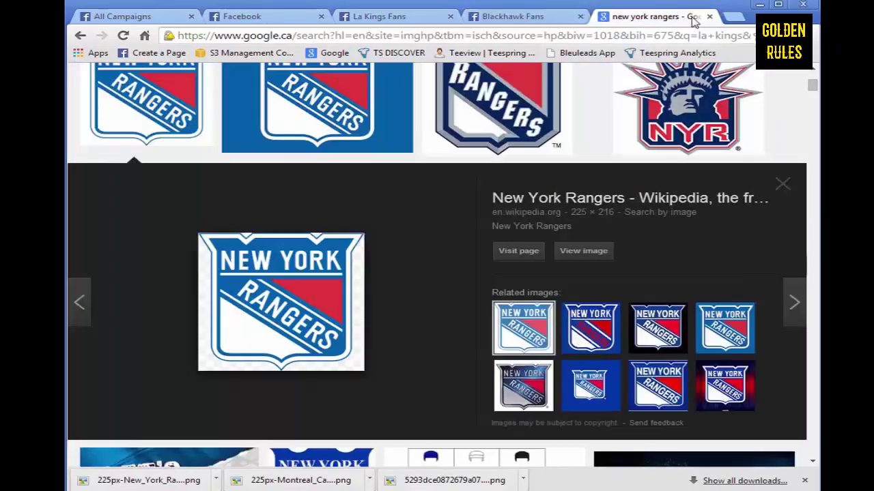
click(155, 53)
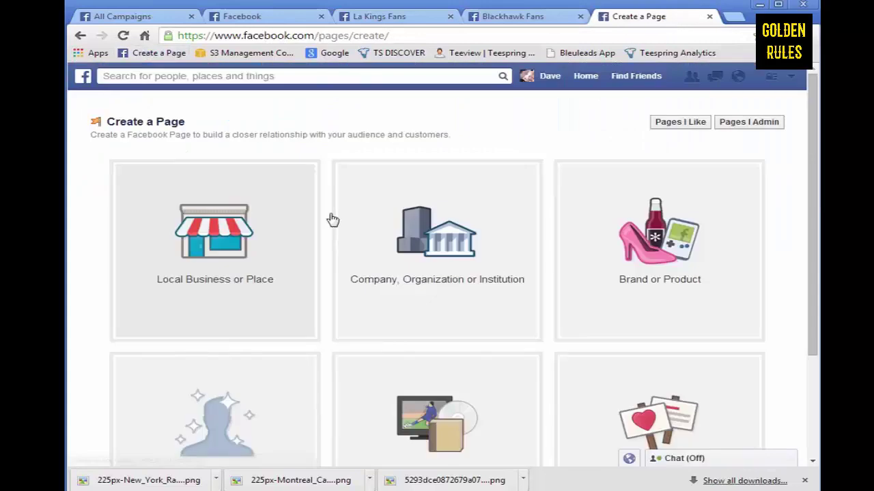
scroll(665, 361, down, 2)
click(663, 347)
click(621, 254)
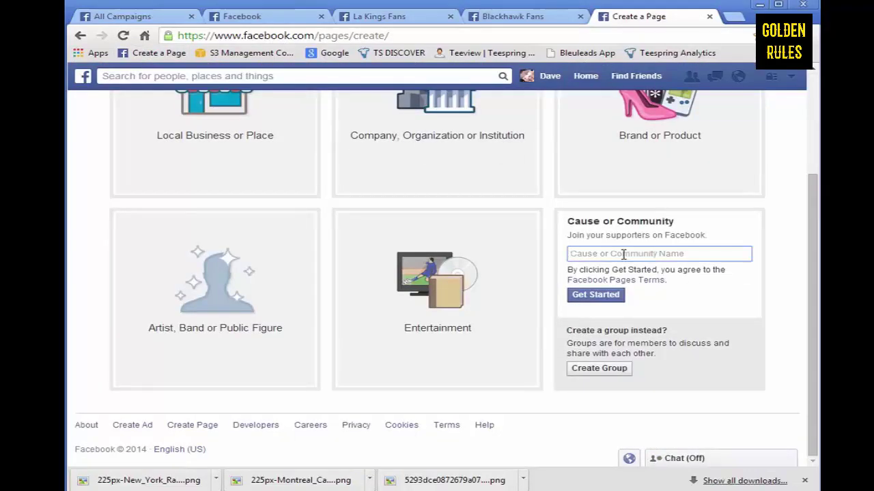
text(Montreal Canadiens Fans)
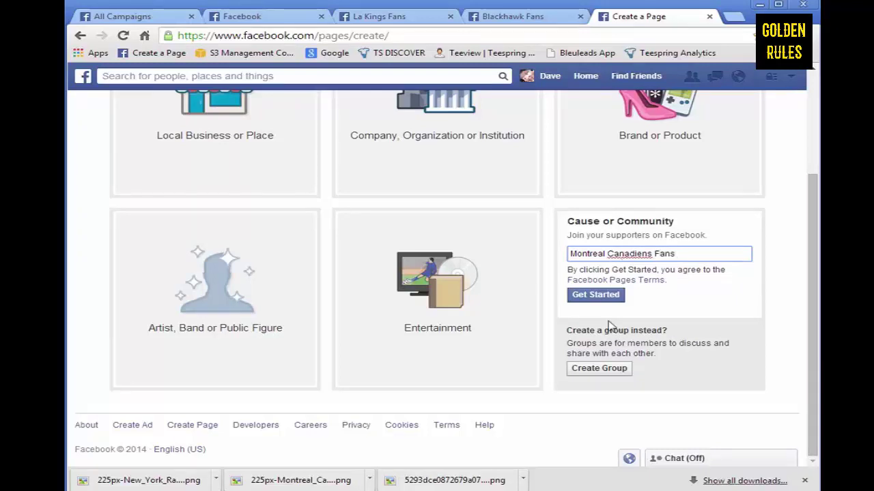
click(595, 296)
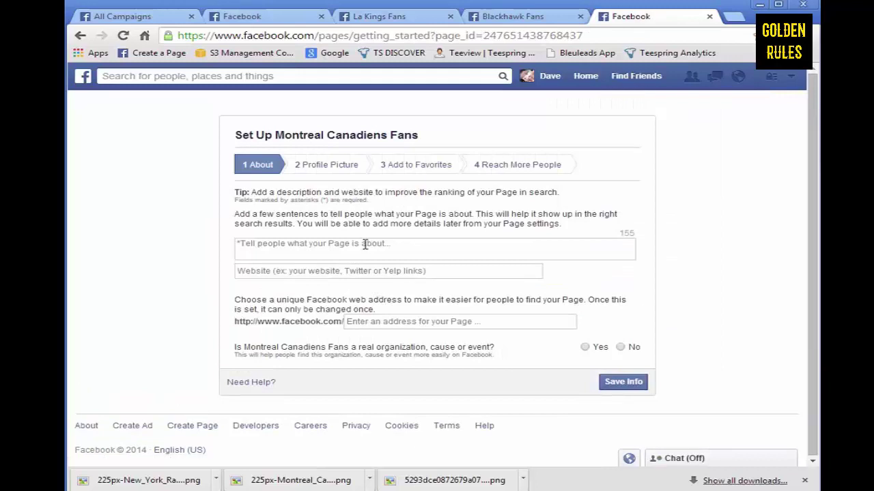
Describe the page as "GO HABS GO!!!", mark it as not a real organization, and save the info
click(365, 244)
text(Whe)
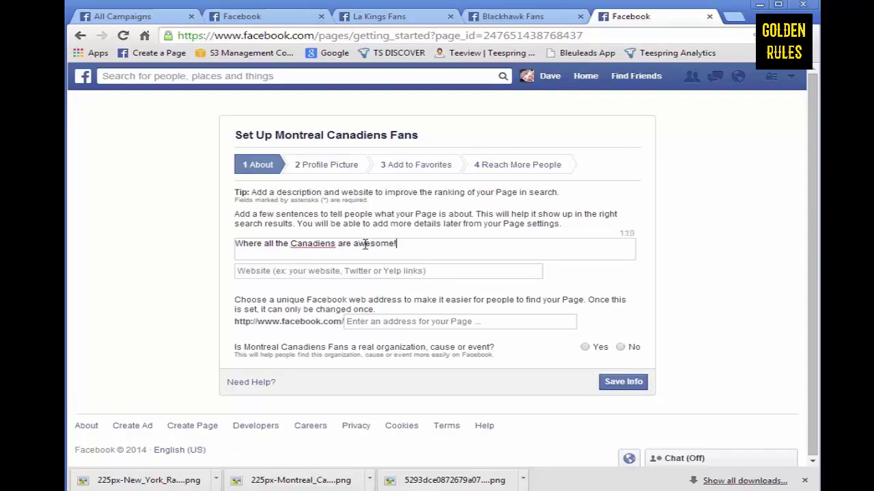
key(ctrl+a)
text(G)
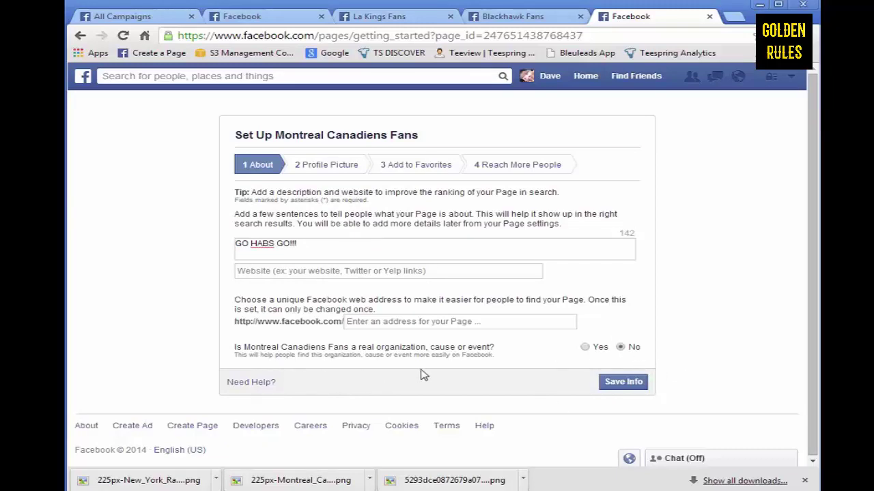
click(623, 383)
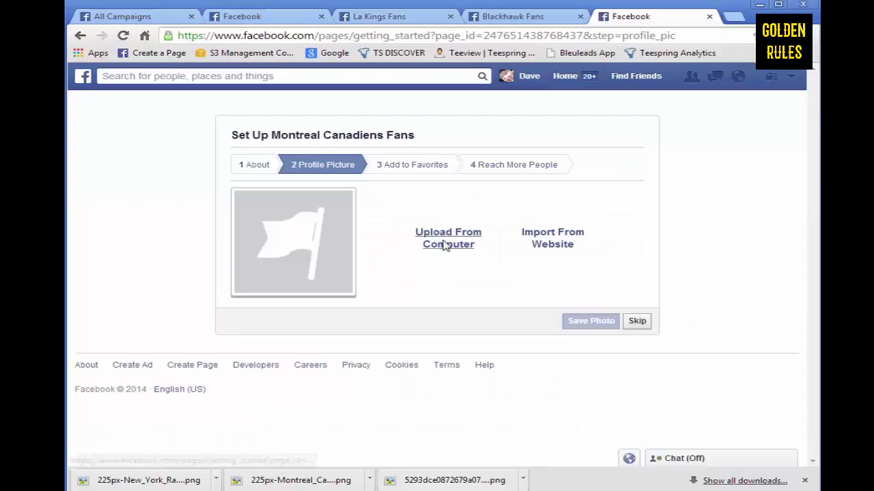
Upload 225px-Montreal_Canadiens.svg.png from the nfl images folder as the page's profile picture and continue the setup
click(445, 246)
click(319, 99)
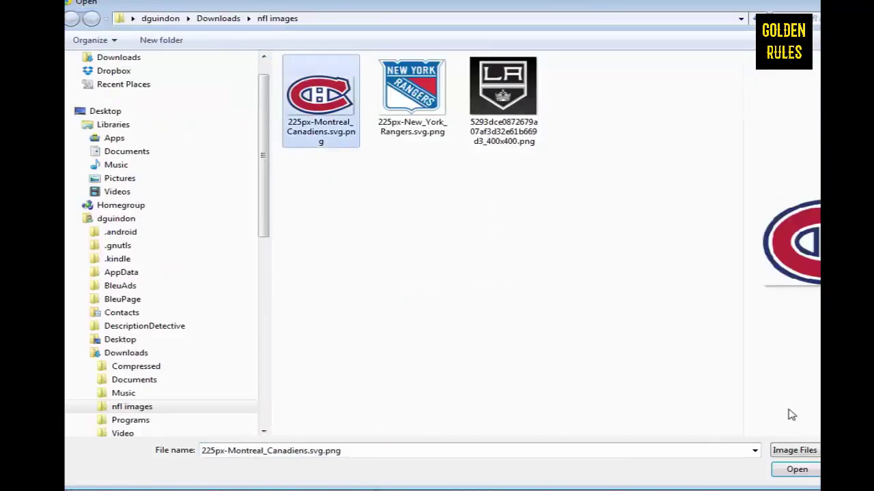
click(795, 471)
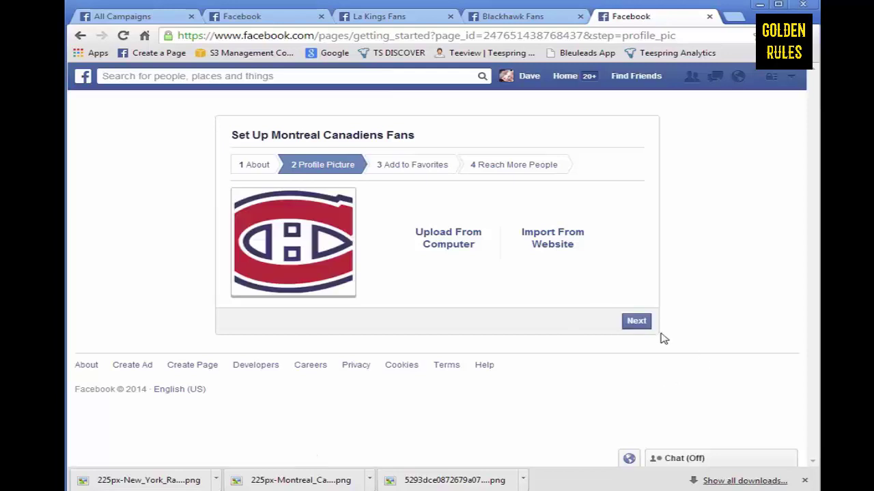
click(636, 321)
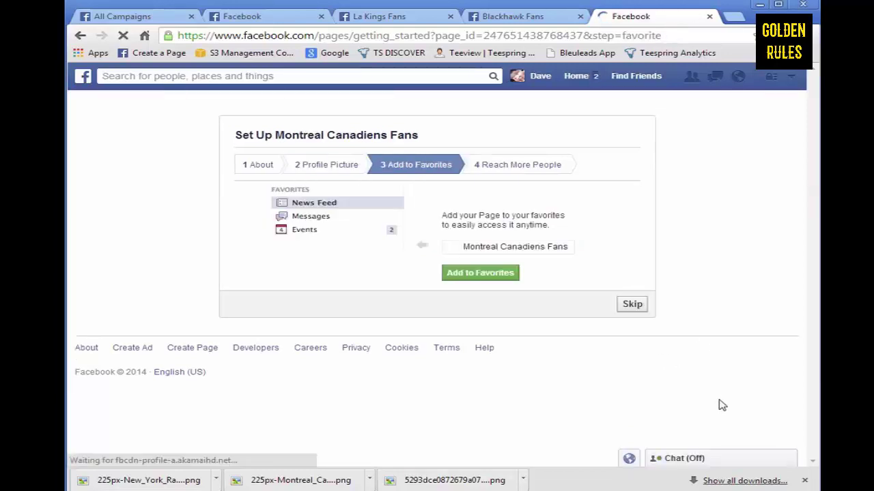
Skip the Add to Favorites and Reach More People stages for Montreal Canadiens Fans
click(633, 306)
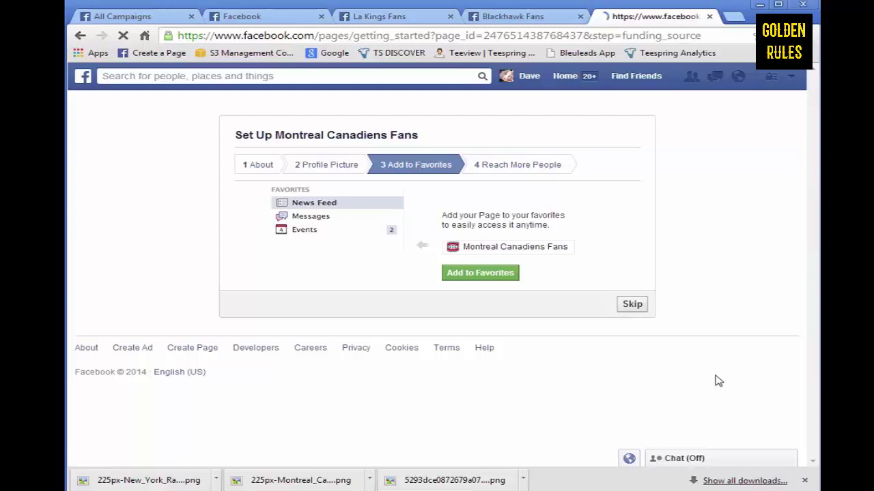
scroll(731, 367, down, 3)
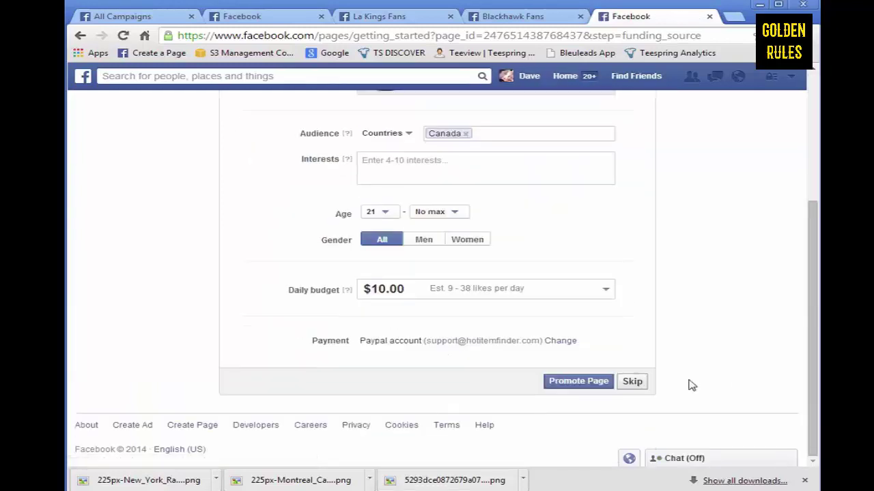
click(633, 382)
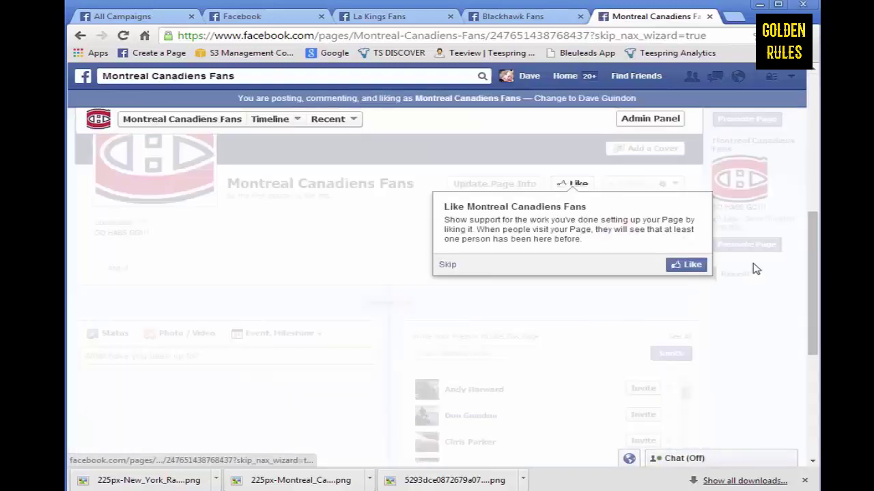
Dismiss the Like and email-contacts prompts on Montreal Canadiens Fans and hide the Page Manager panel's contents
click(451, 266)
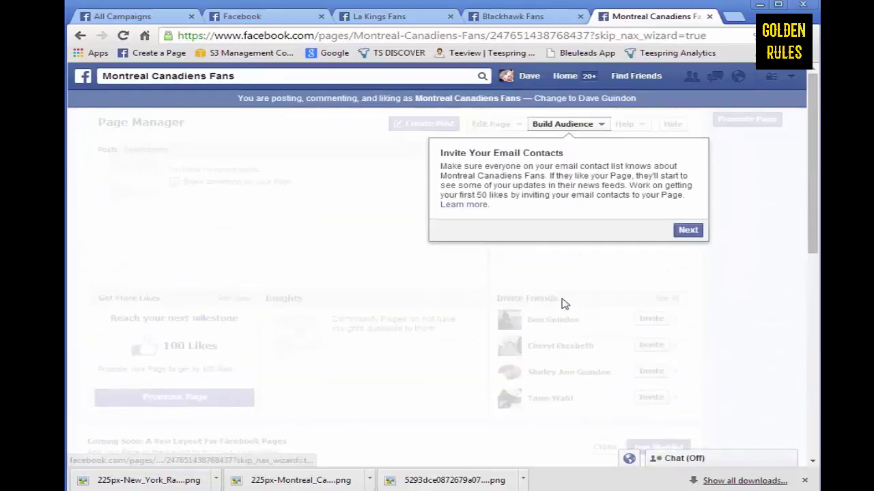
click(687, 230)
scroll(758, 318, down, 10)
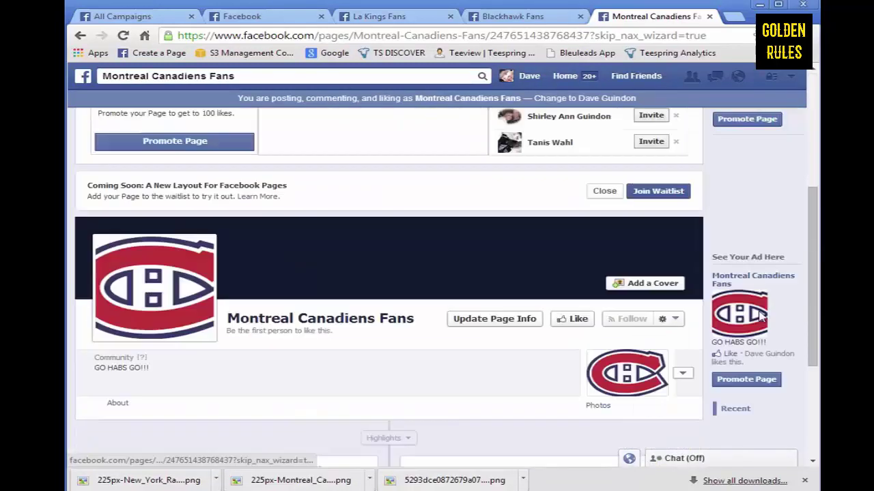
scroll(748, 334, up, 10)
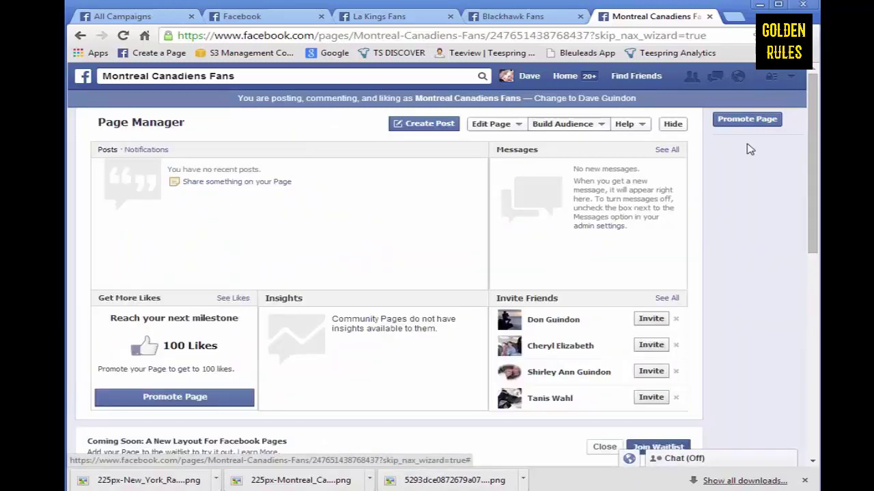
click(672, 123)
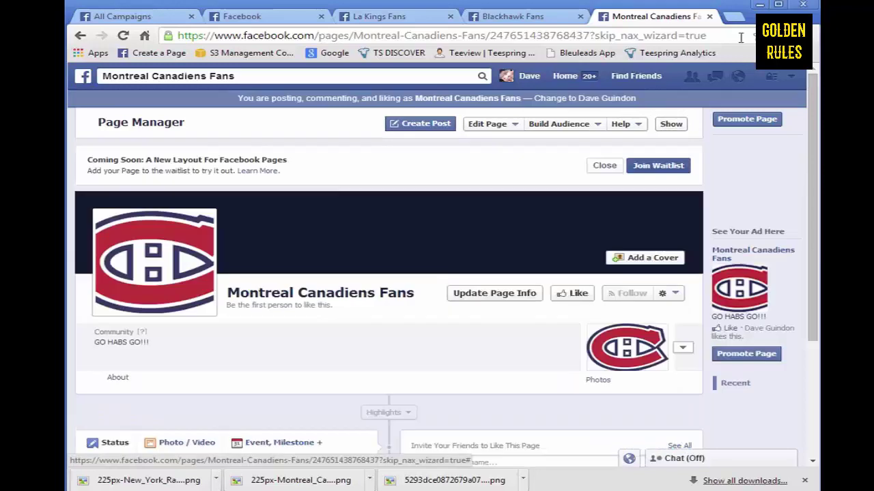
Create another Cause or Community page named "New York Rangers Fans" in a new browser tab
click(735, 18)
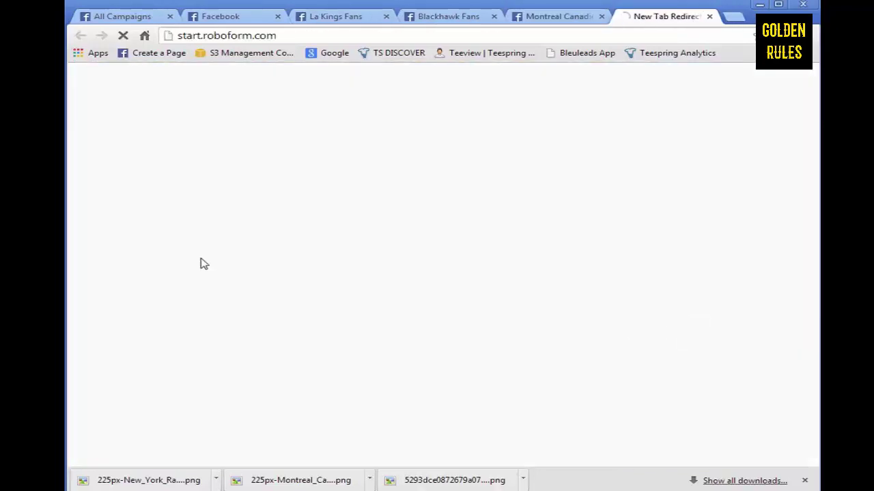
click(153, 54)
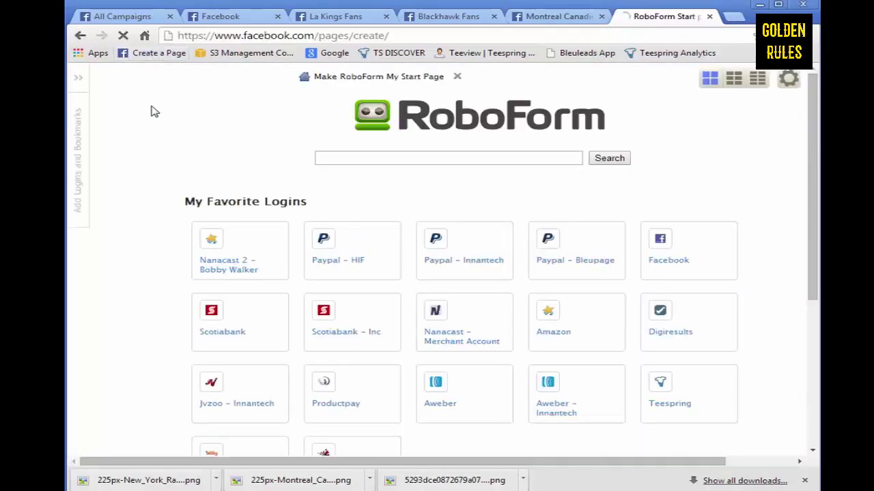
scroll(788, 341, down, 3)
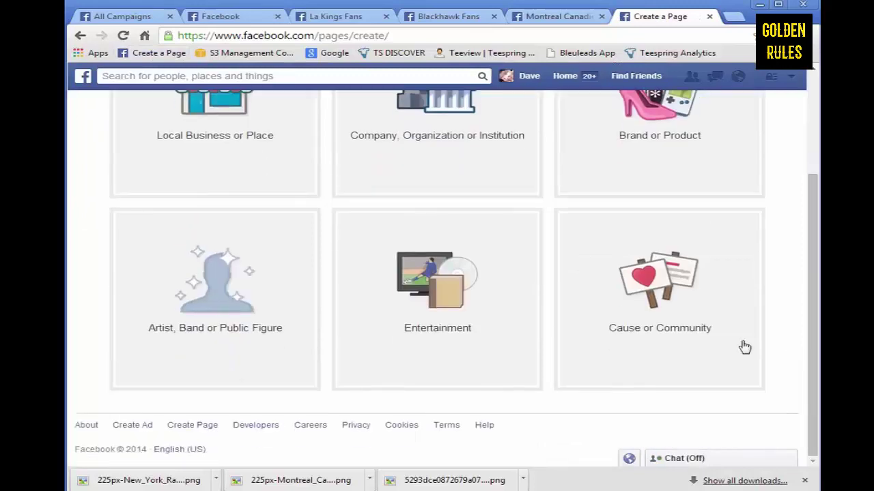
click(693, 334)
click(630, 256)
text(New York Rangers Fans)
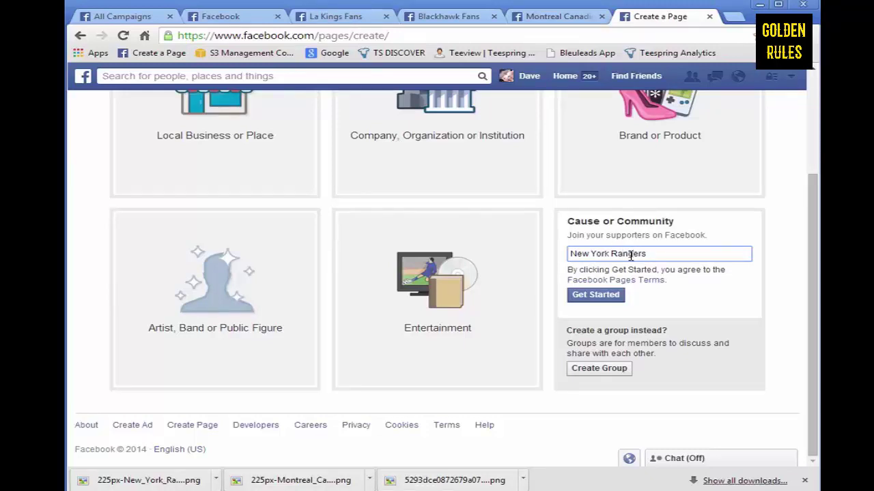
click(603, 296)
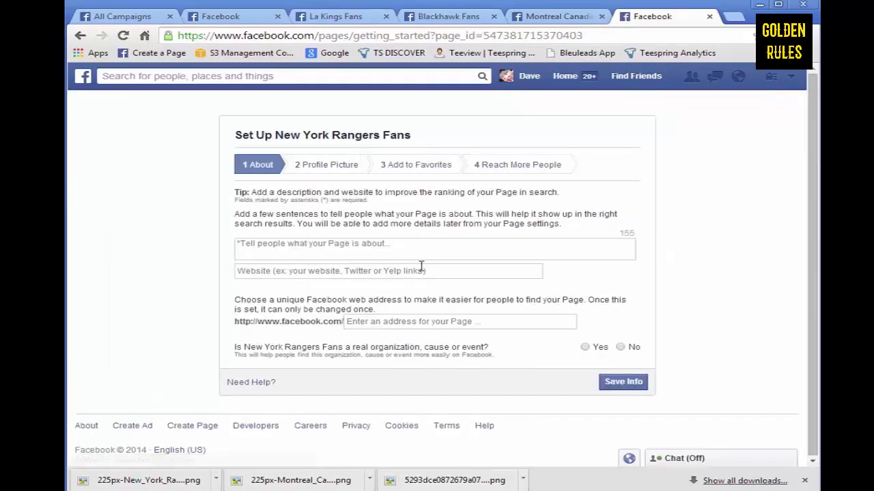
Describe the page as "Go Rangers!", mark it as not a real organization, and save the info
click(400, 251)
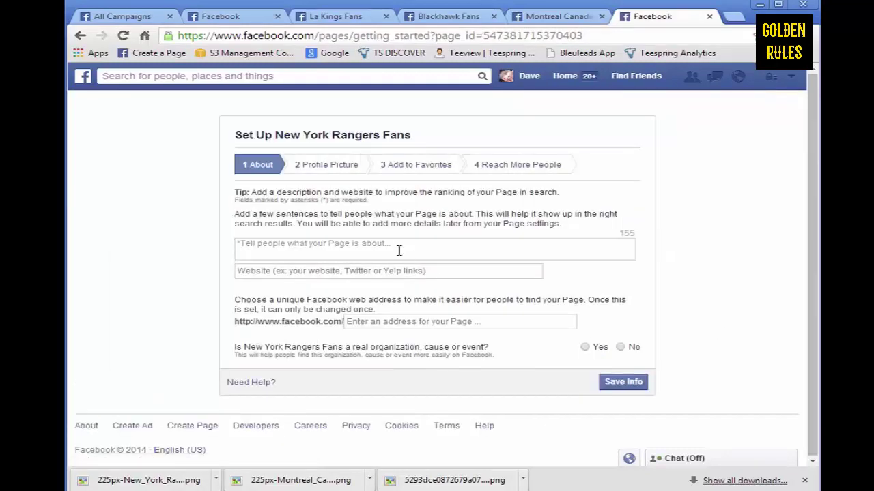
text(Go Rangers!)
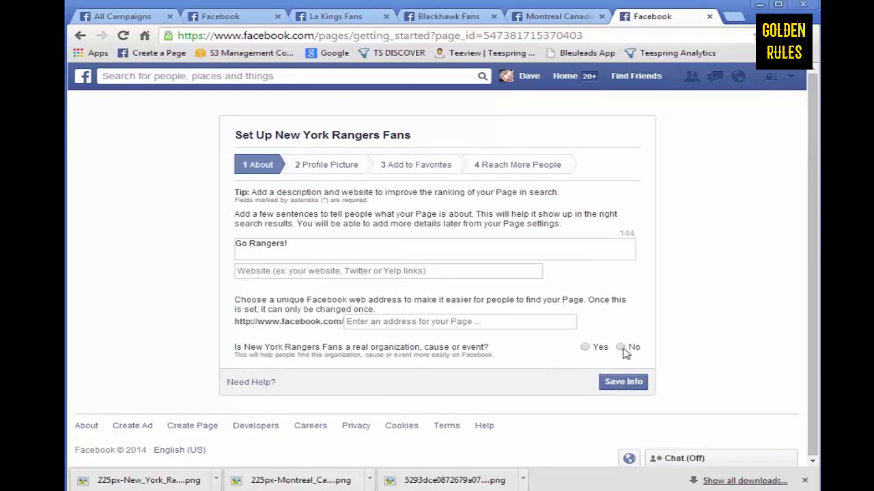
click(628, 384)
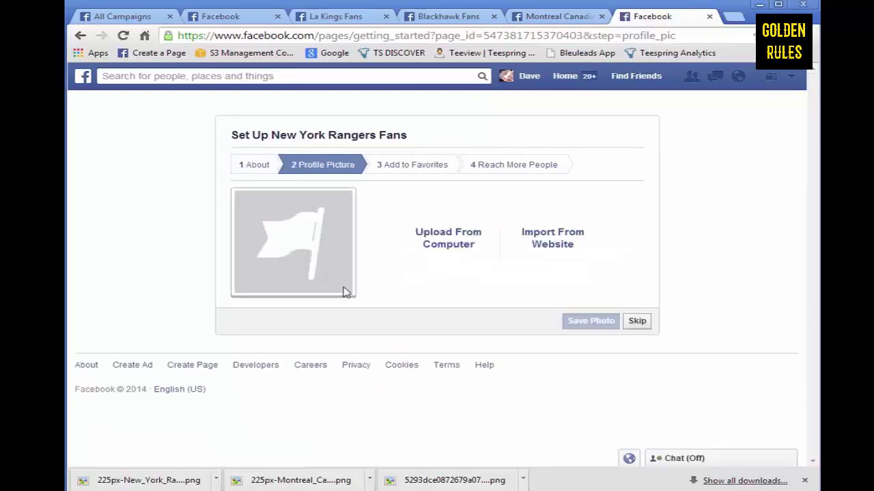
Upload 225px-New_York_Rangers.svg.png from the nfl images folder as the page's profile picture and continue the setup
click(432, 244)
click(413, 110)
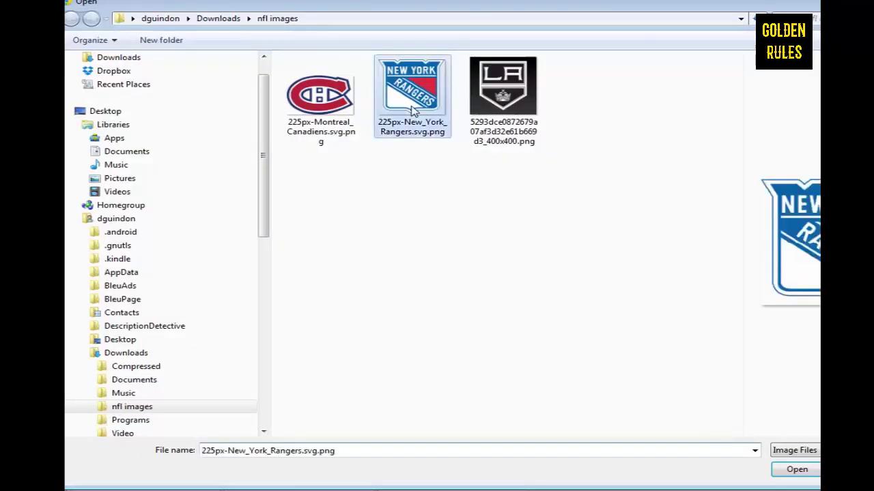
double_click(413, 109)
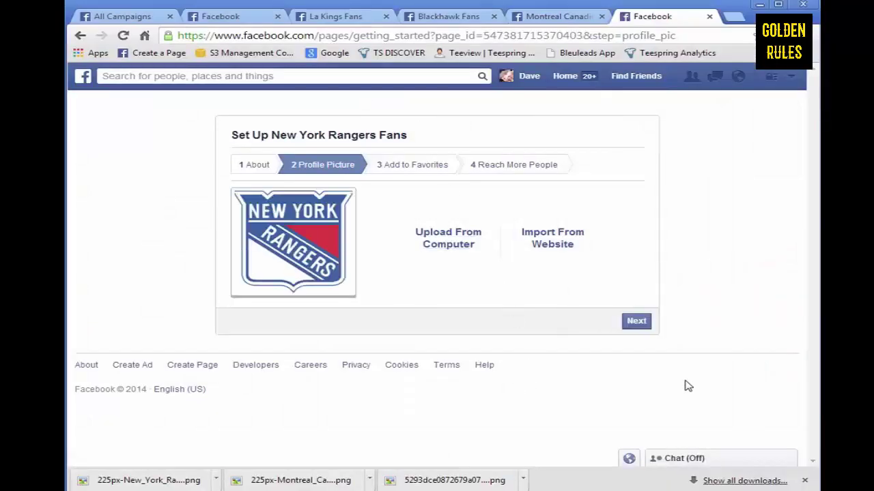
click(636, 322)
Skip the Add to Favorites and Reach More People stages for New York Rangers Fans
click(633, 306)
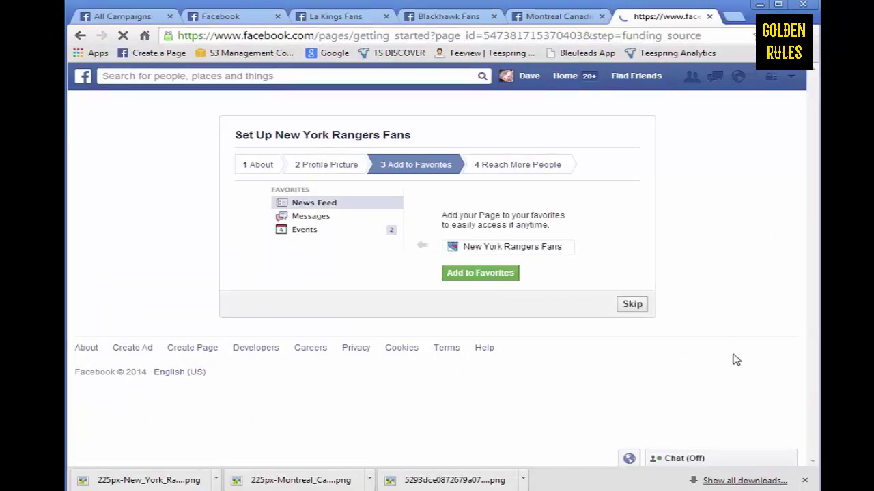
scroll(689, 375, down, 3)
click(633, 382)
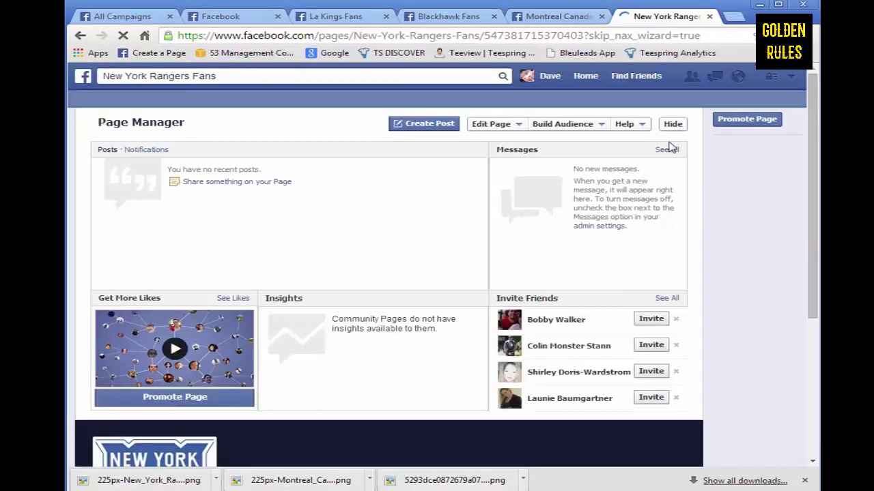
Dismiss the introductory prompts on New York Rangers Fans, including the Like request, and hide the Page Manager panel's contents
click(673, 125)
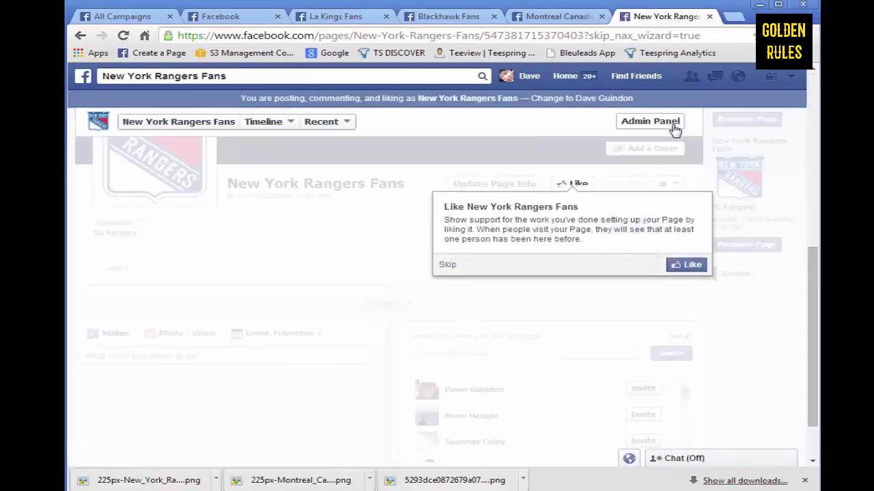
click(441, 268)
click(687, 230)
click(675, 124)
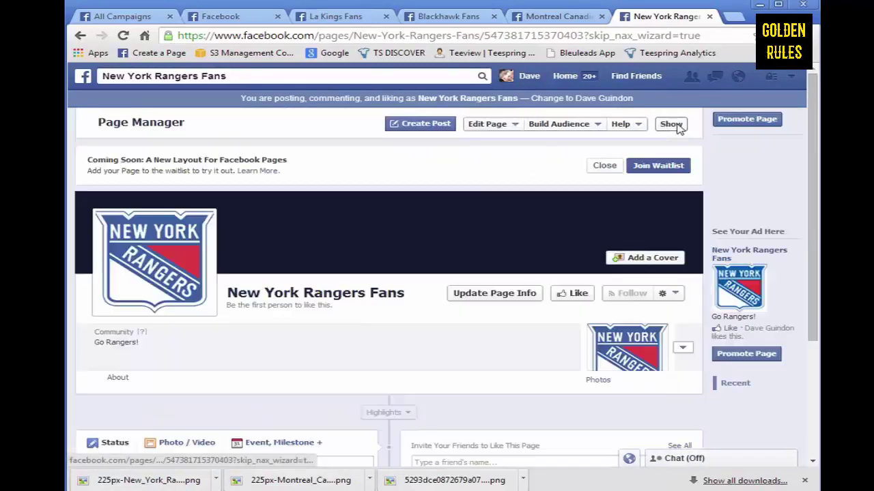
Close the new-layout notice on both the New York Rangers Fans and Montreal Canadiens Fans pages
click(606, 168)
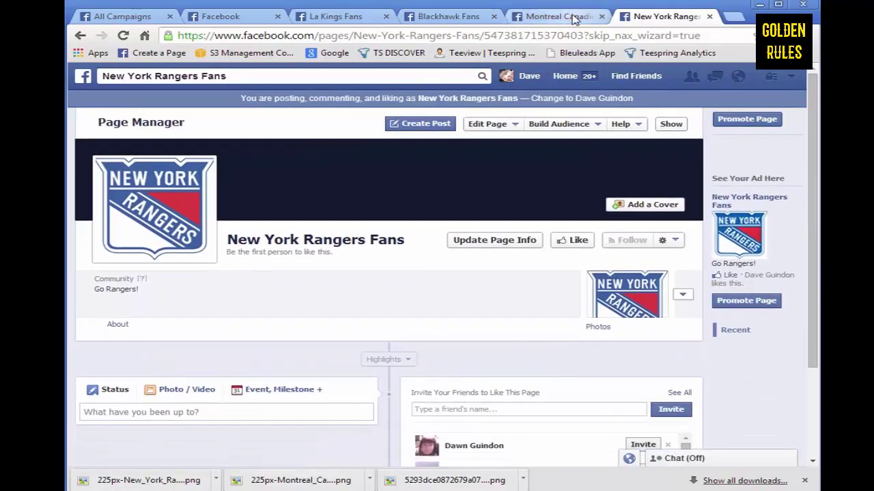
click(577, 17)
click(605, 166)
Review the existing Blackhawk Fans page and its timeline posts, and return to the La Kings Fans page
click(449, 18)
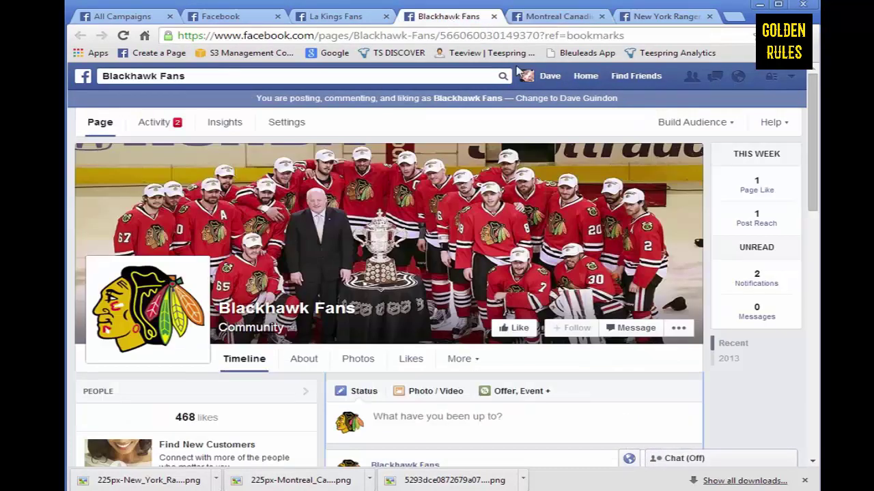
scroll(687, 361, down, 4)
scroll(686, 361, up, 2)
scroll(747, 368, down, 4)
scroll(655, 300, up, 6)
click(342, 21)
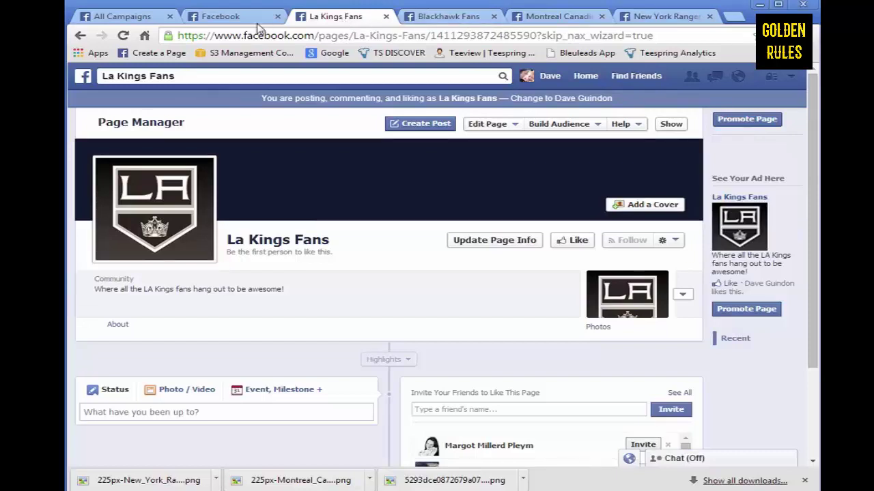
Look through the Boston Bruins, La Kings, Blackhawk, Montreal Canadiens and New York Rangers fan pages in turn
click(226, 17)
click(344, 21)
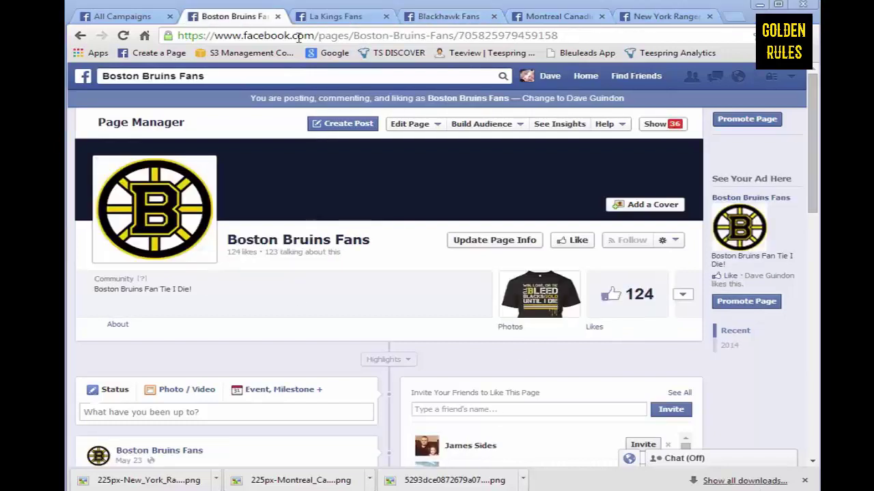
click(345, 18)
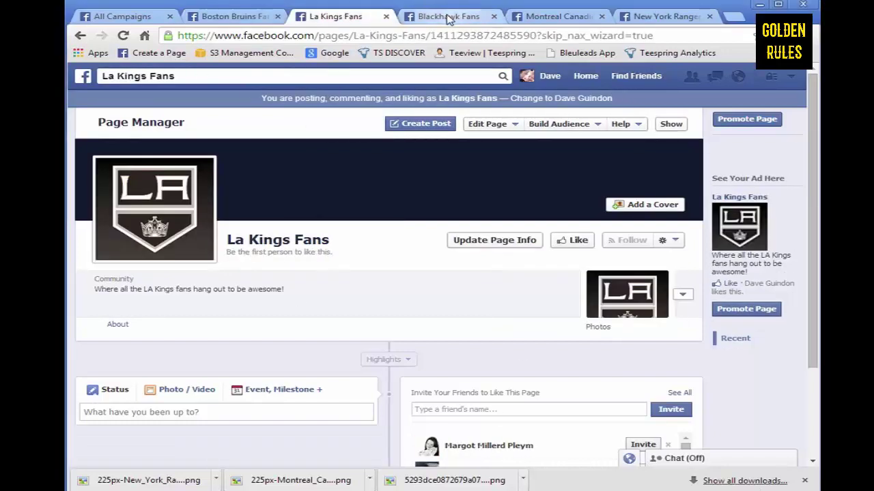
click(447, 18)
click(565, 19)
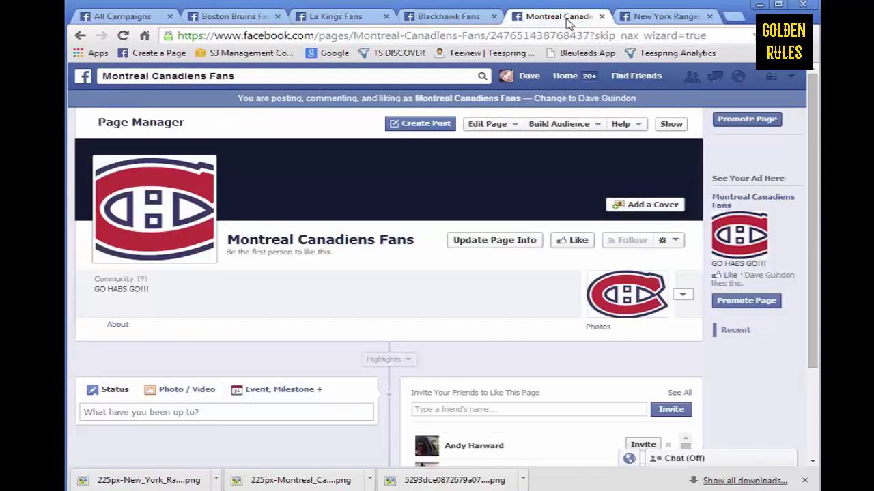
click(672, 20)
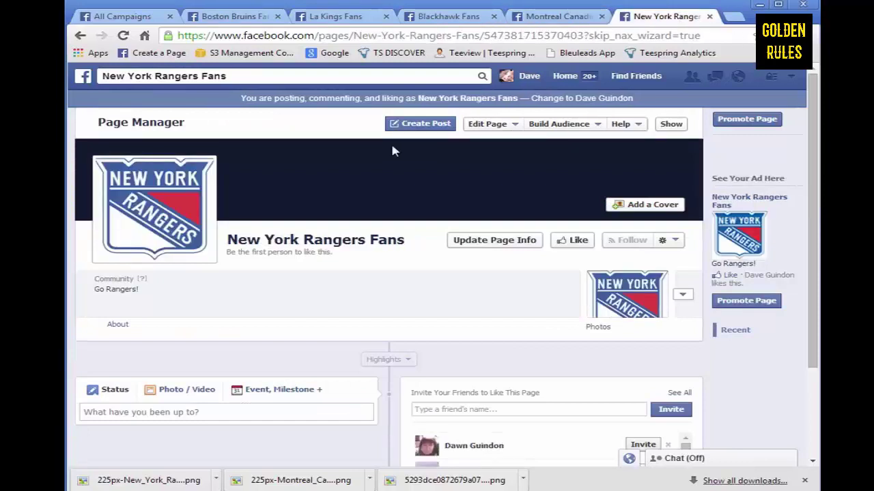
Examine the existing May 23 T-shirt post on the Boston Bruins Fans page, including its Teespring link and reach
click(239, 16)
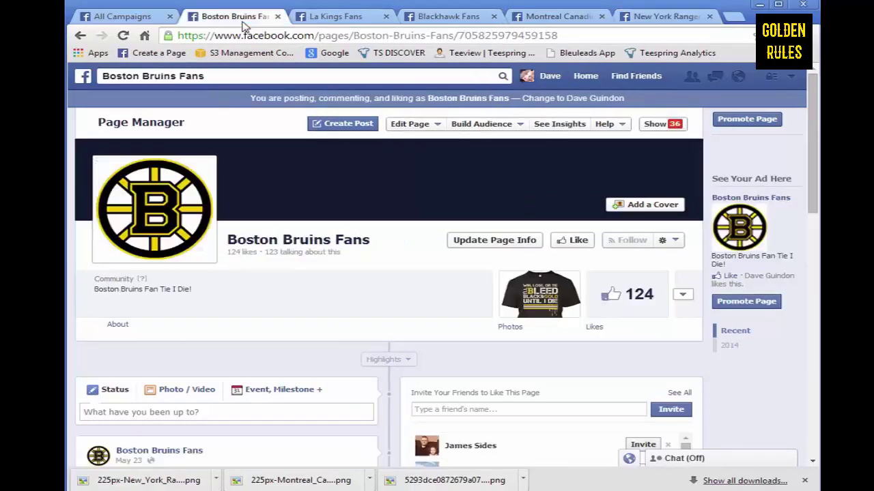
scroll(429, 331, down, 2)
scroll(429, 331, down, 2)
scroll(350, 357, down, 3)
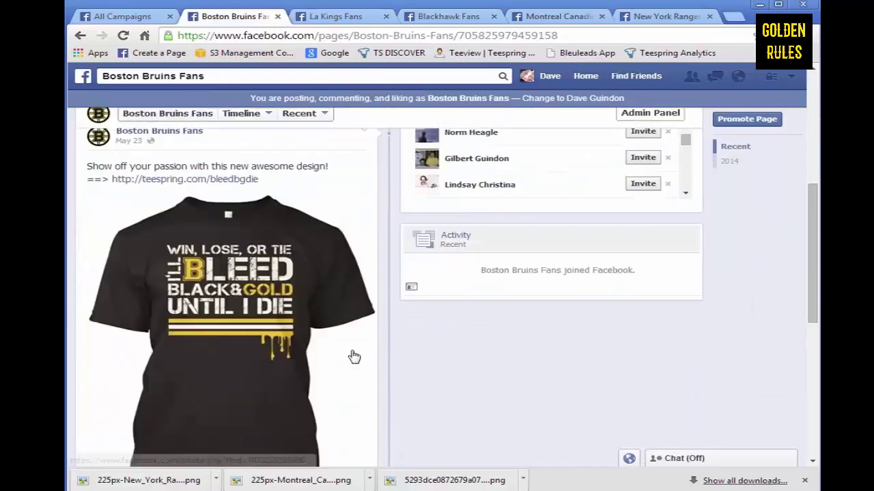
scroll(409, 406, down, 1)
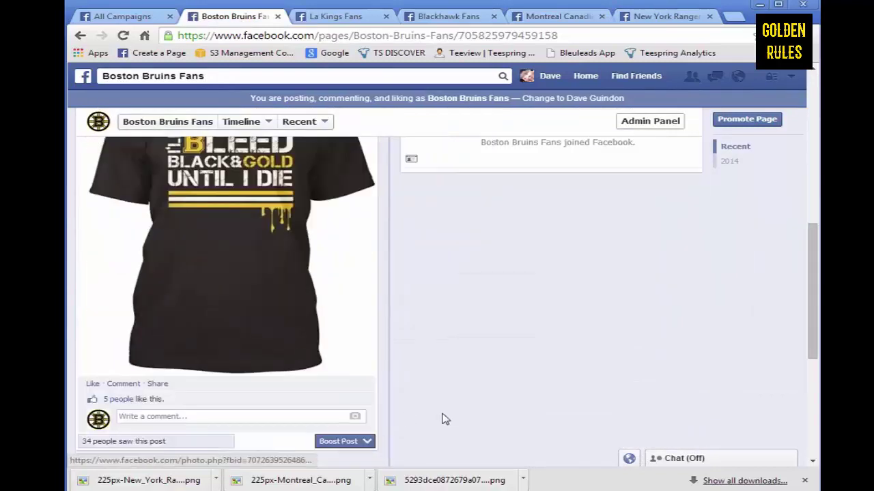
scroll(443, 418, down, 2)
scroll(443, 417, up, 5)
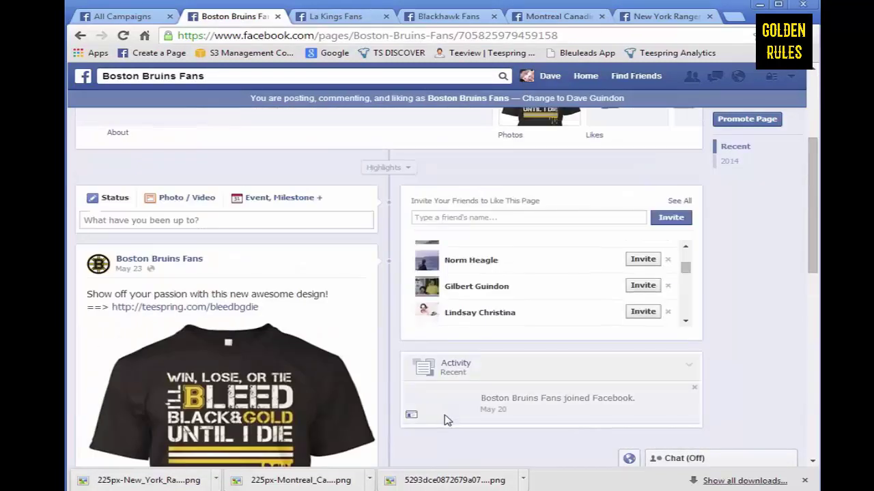
scroll(445, 420, down, 2)
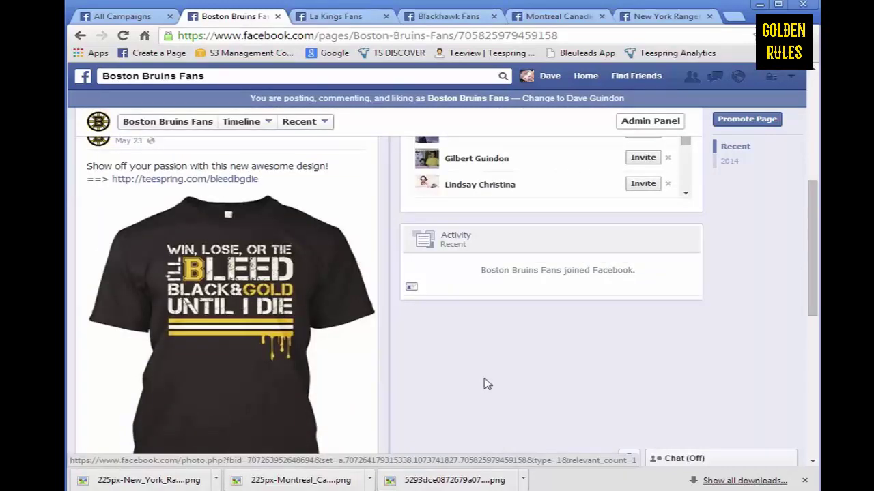
scroll(538, 389, down, 1)
scroll(546, 392, up, 2)
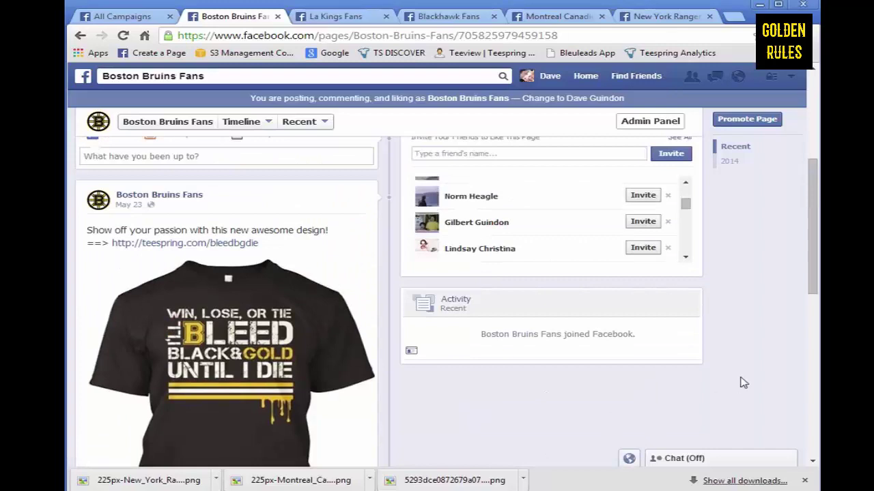
scroll(763, 368, up, 2)
scroll(766, 369, up, 1)
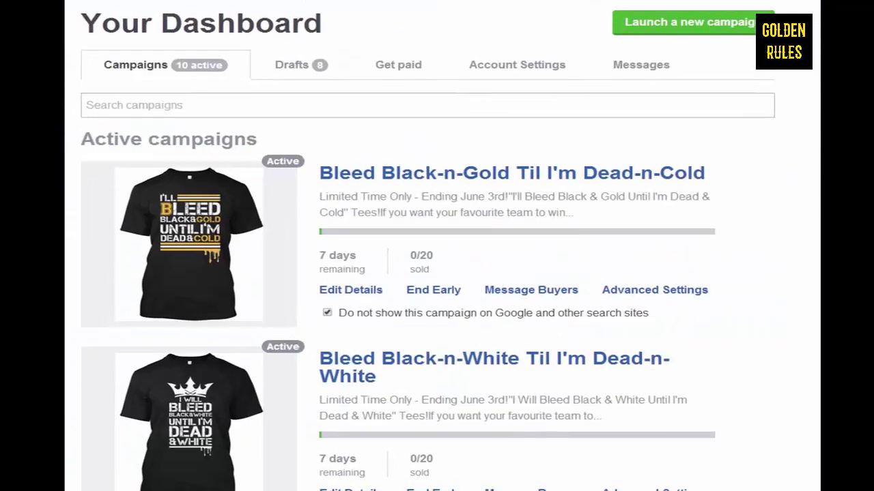
Open the Bleed Black-n-Gold Til I'm Dead-n-Cold campaign on Teespring and save its shirt image as front.jpg
right_click(456, 178)
click(481, 188)
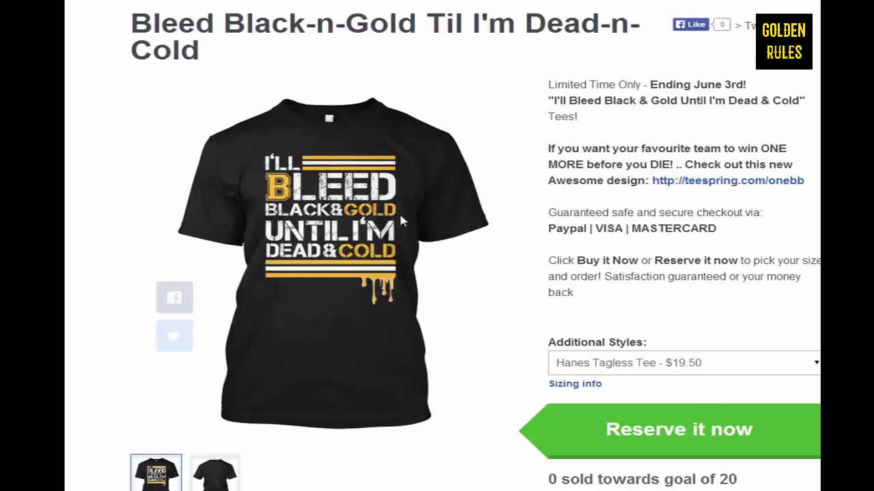
scroll(727, 320, down, 1)
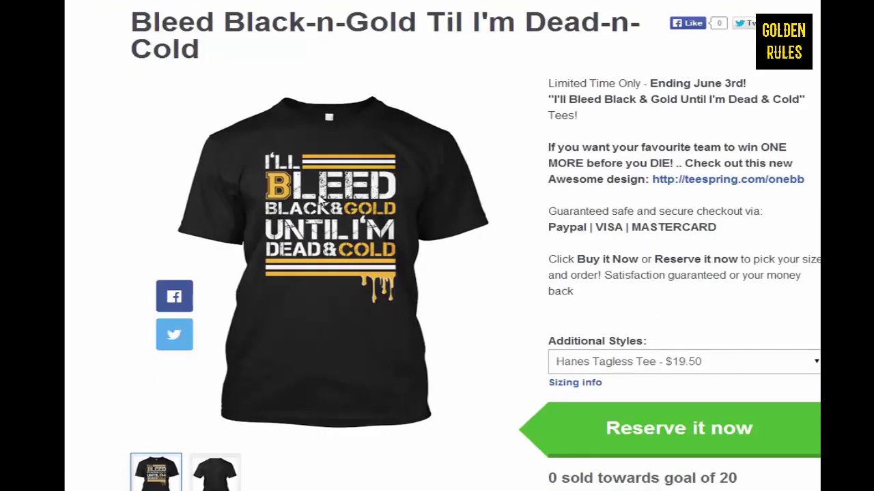
right_click(324, 199)
click(362, 204)
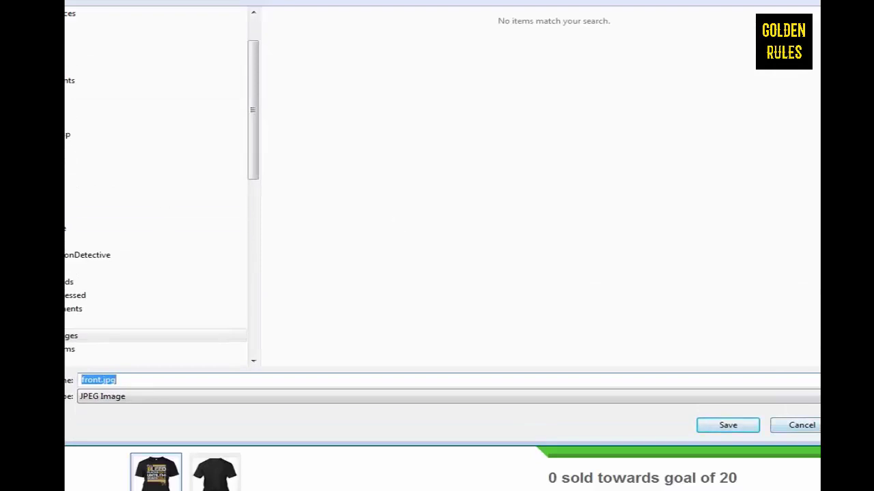
click(738, 429)
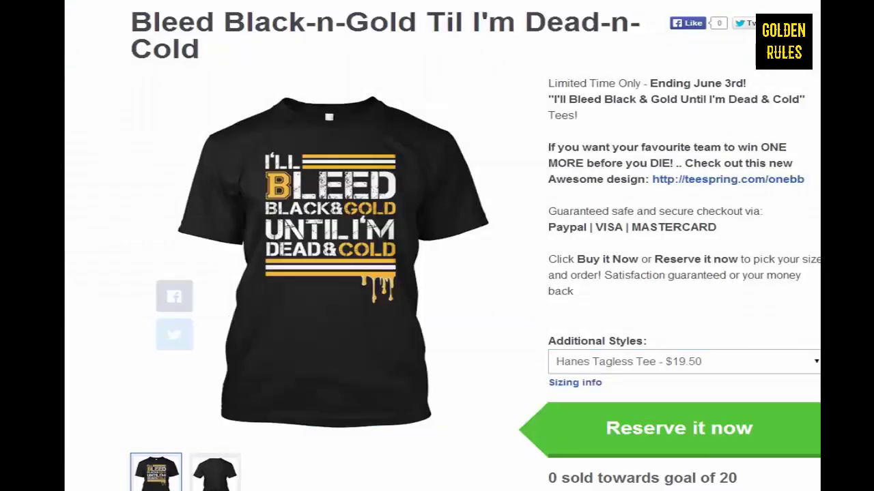
scroll(442, 245, down, 1)
scroll(443, 246, up, 2)
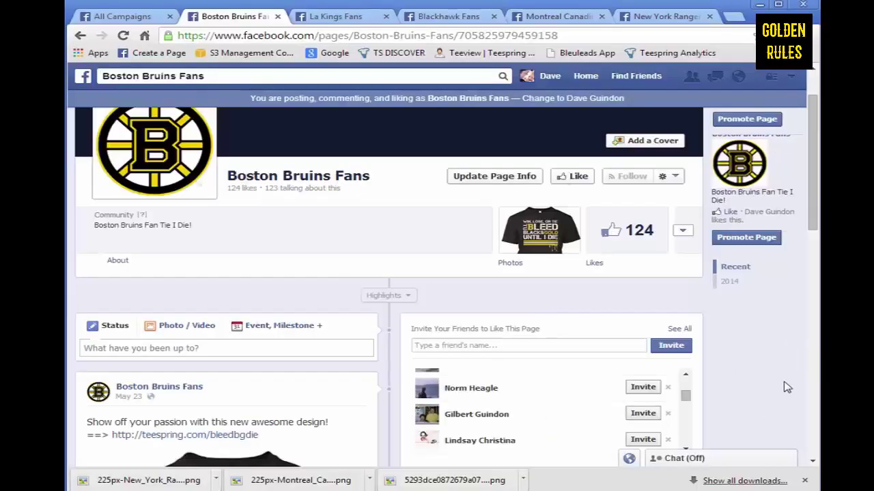
Review the wording, link and photo of the May 23 post on the Boston Bruins Fans page
scroll(786, 387, down, 1)
scroll(786, 387, down, 1)
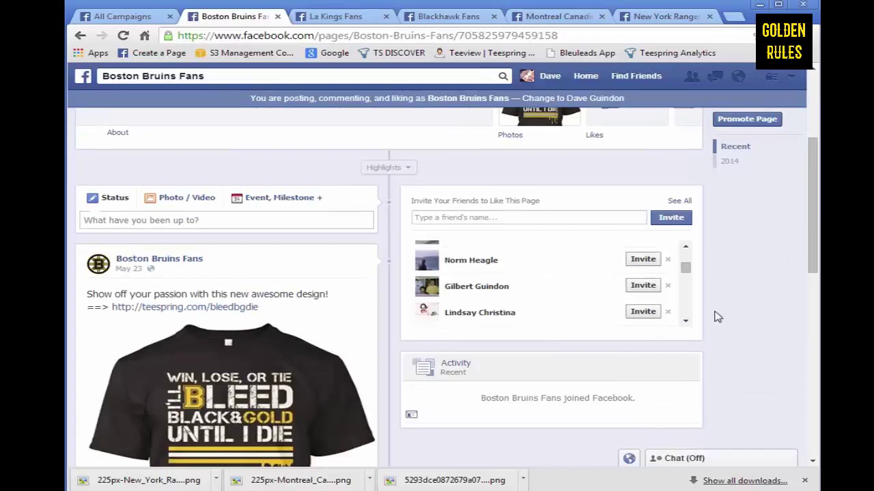
scroll(716, 314, down, 1)
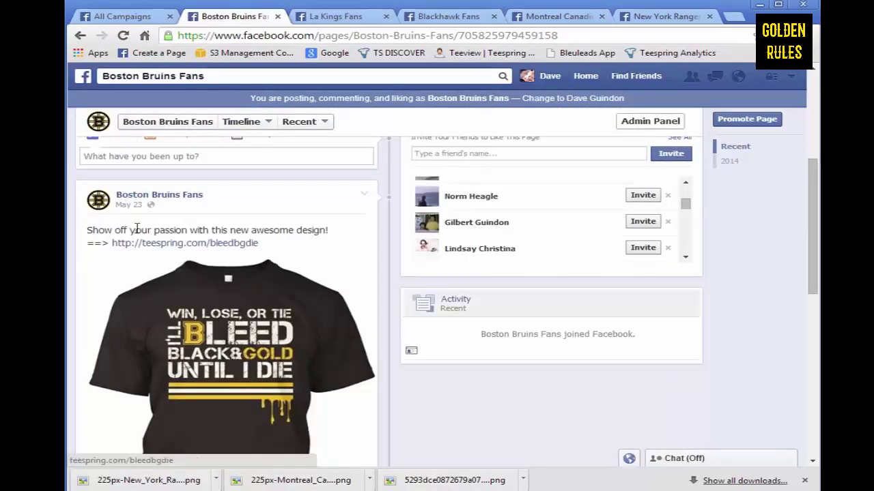
drag(88, 230, 308, 240)
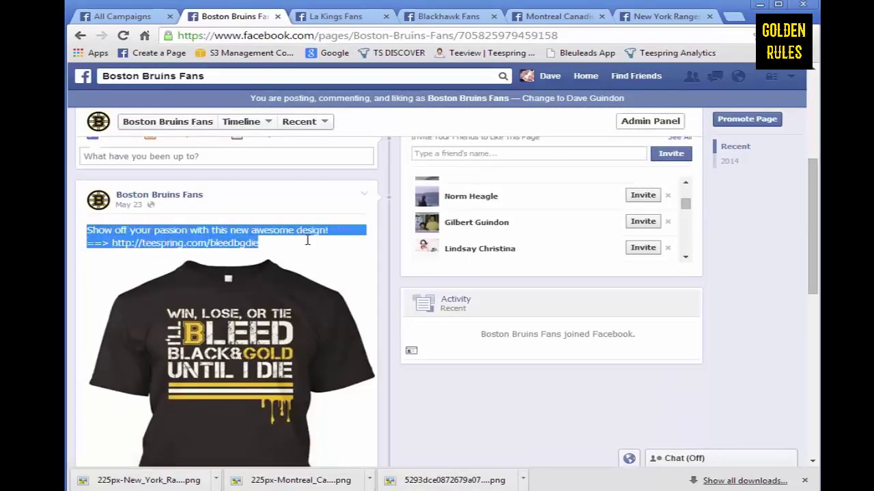
click(293, 230)
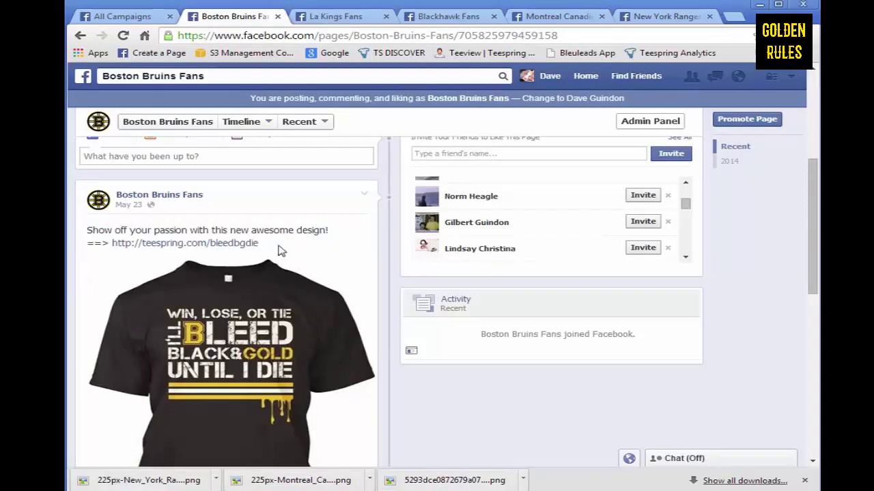
scroll(782, 403, down, 3)
scroll(781, 403, up, 6)
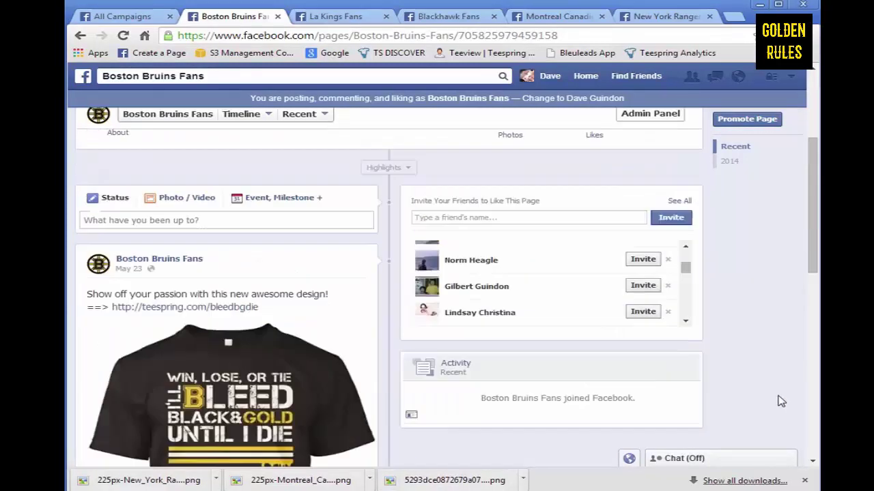
scroll(779, 402, up, 1)
scroll(780, 402, down, 2)
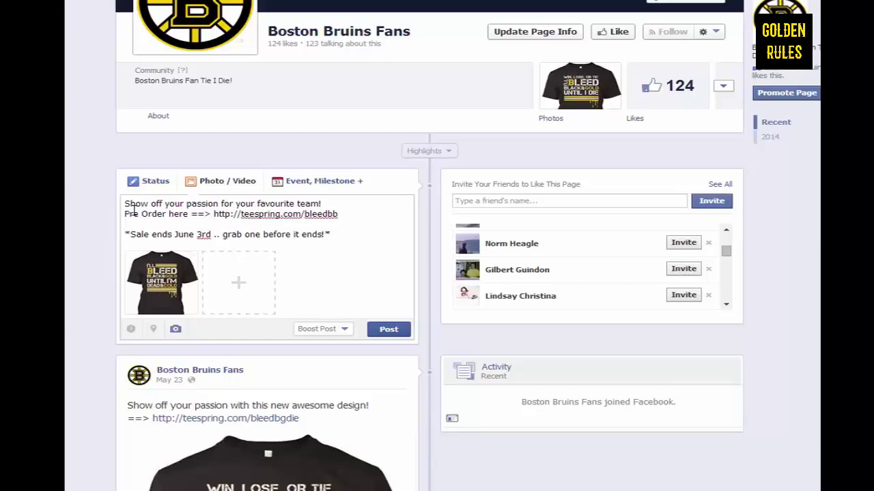
Correct "favourite" to "favorite" in the drafted Bleed shirt post and publish it on the Boston Bruins Fans page
double_click(270, 204)
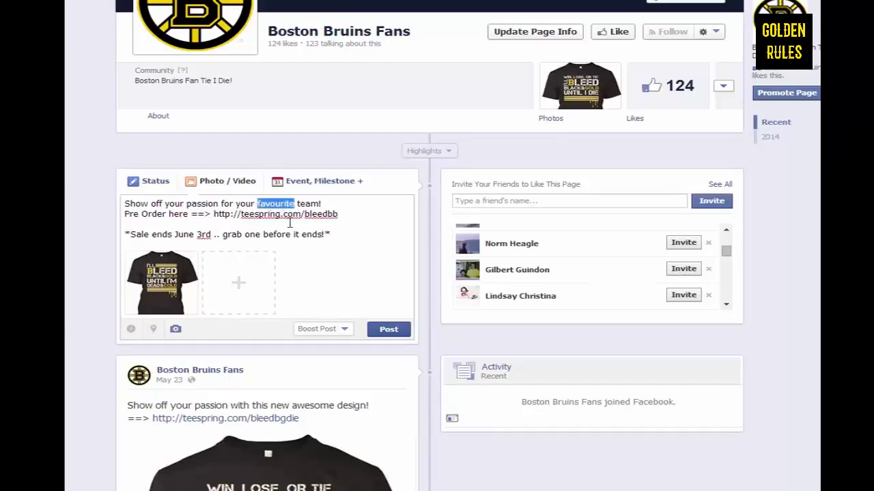
click(281, 205)
key(BackSpace)
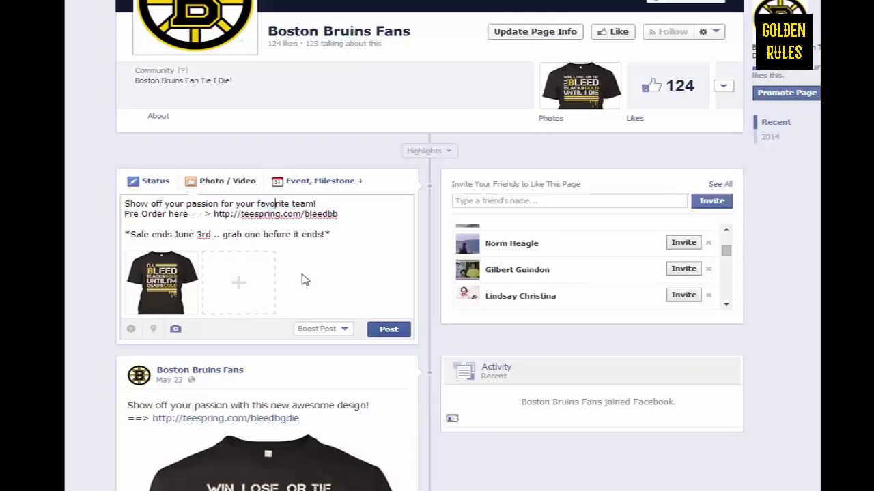
click(350, 215)
click(388, 330)
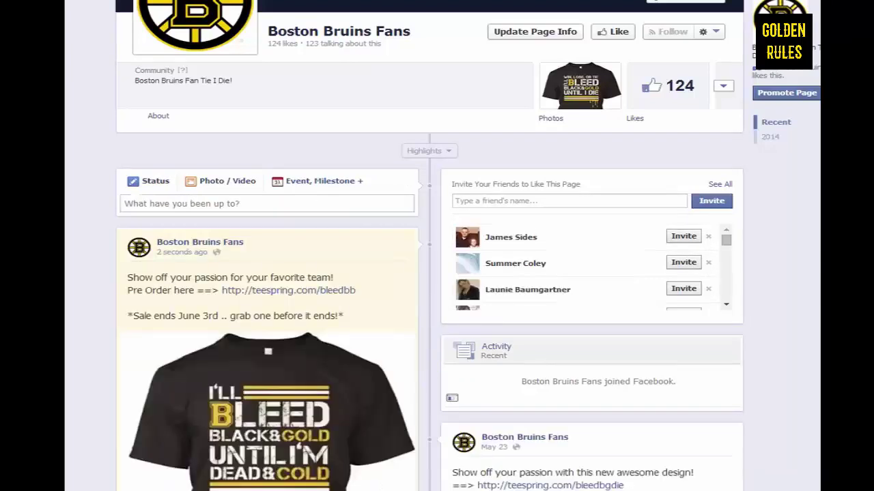
Start a new photo post on Boston Bruins Fans and attach front.jpg from the NHL #ALL One More folder
scroll(819, 377, down, 3)
scroll(819, 376, up, 2)
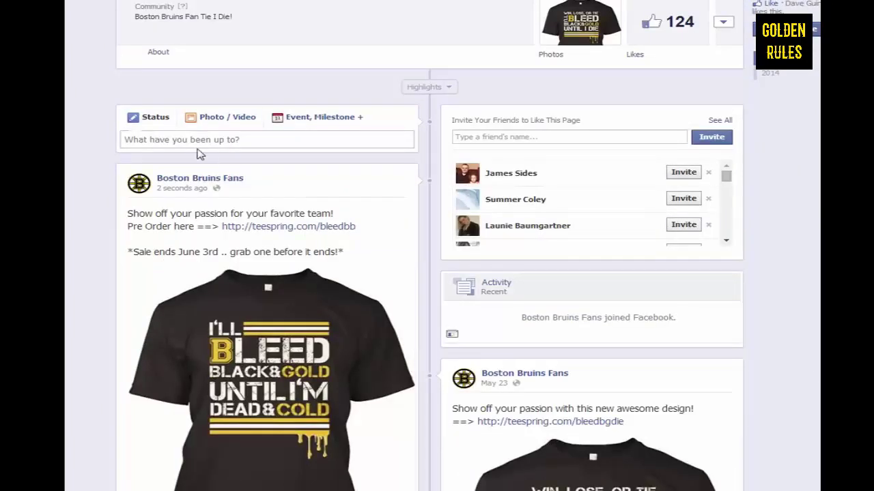
click(208, 122)
click(202, 163)
click(158, 257)
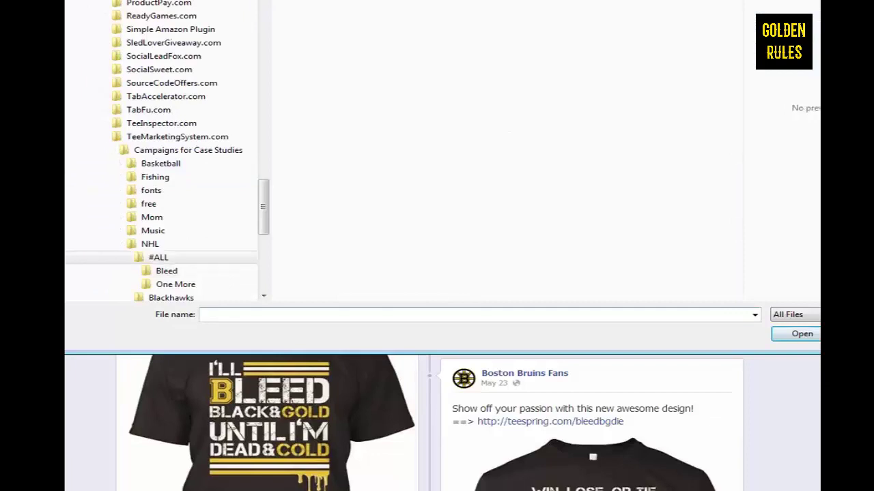
click(175, 284)
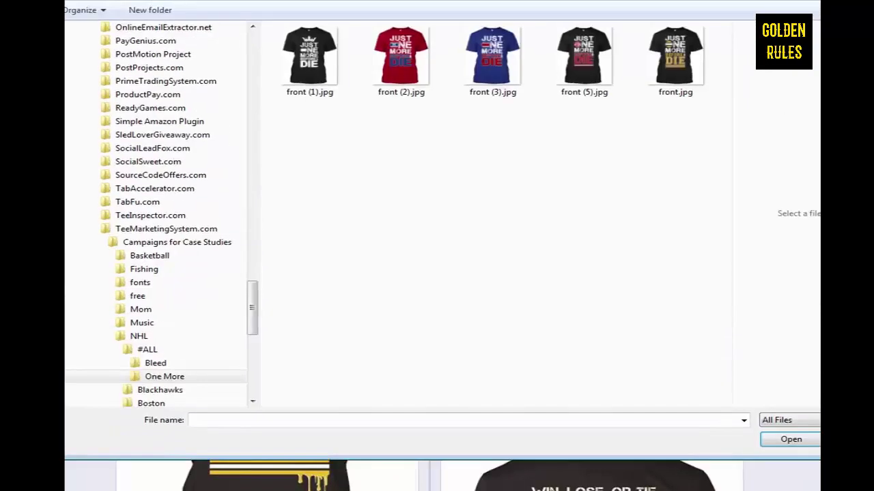
double_click(669, 90)
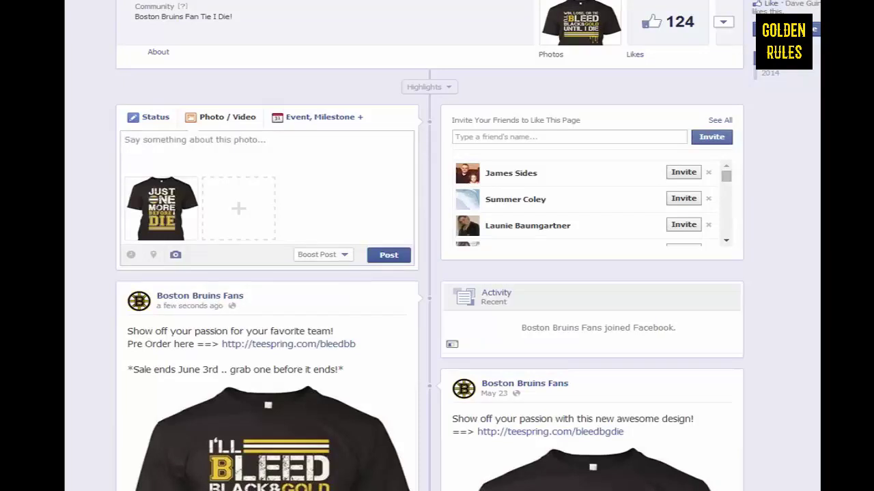
text(Just ONE MORE CUP Before I Die! Pre Order Here ==> http://teespring.com/onebb  Never give up on your favorite team & show off your passion with this new awesome design!  *Sale ends June 3rd .. grab one before it ends!*  Pre Order Here: http://teespring.com/onebb)
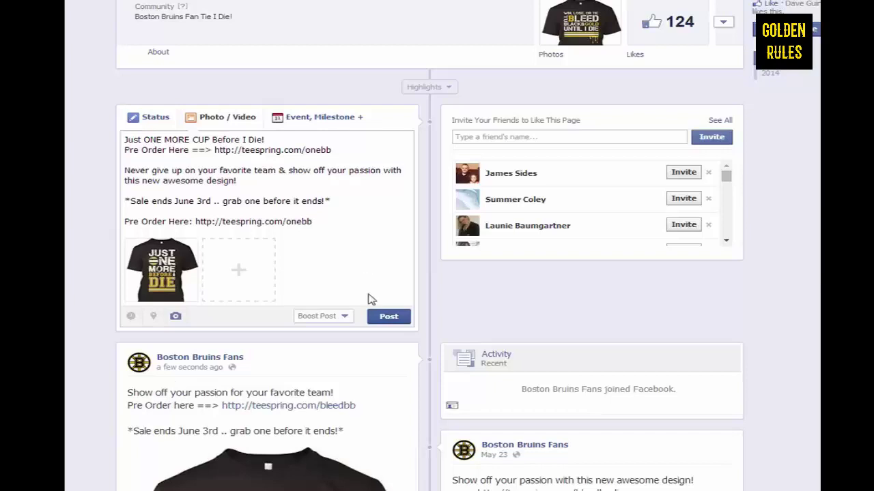
click(386, 318)
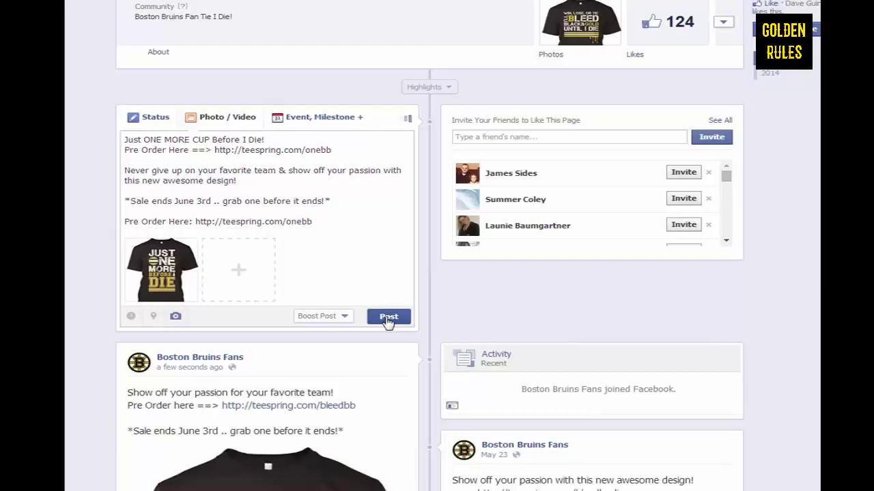
scroll(812, 325, down, 9)
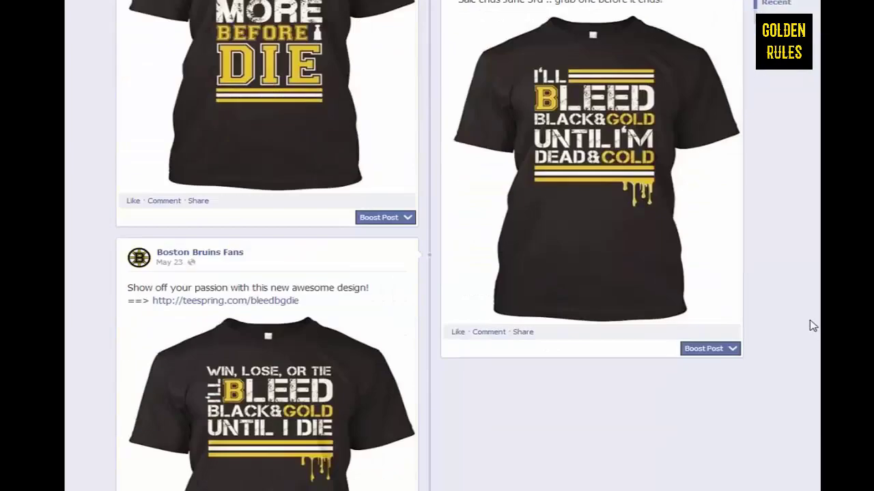
scroll(812, 325, up, 4)
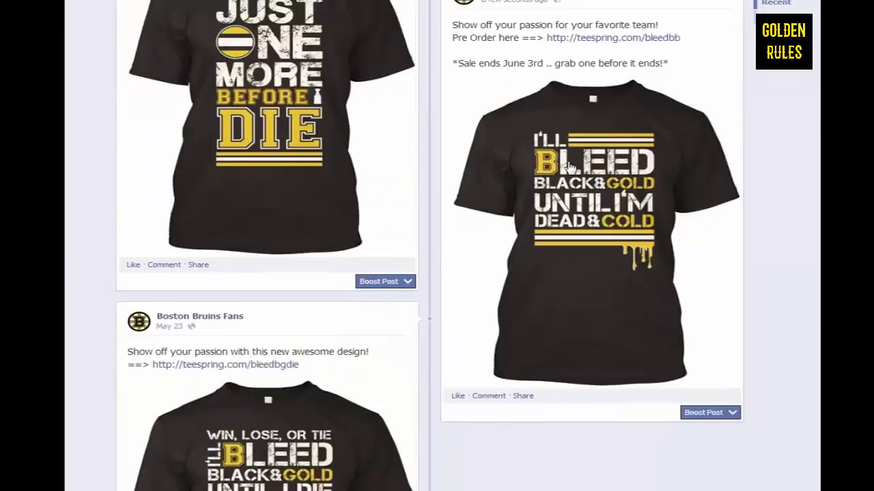
scroll(350, 410, down, 3)
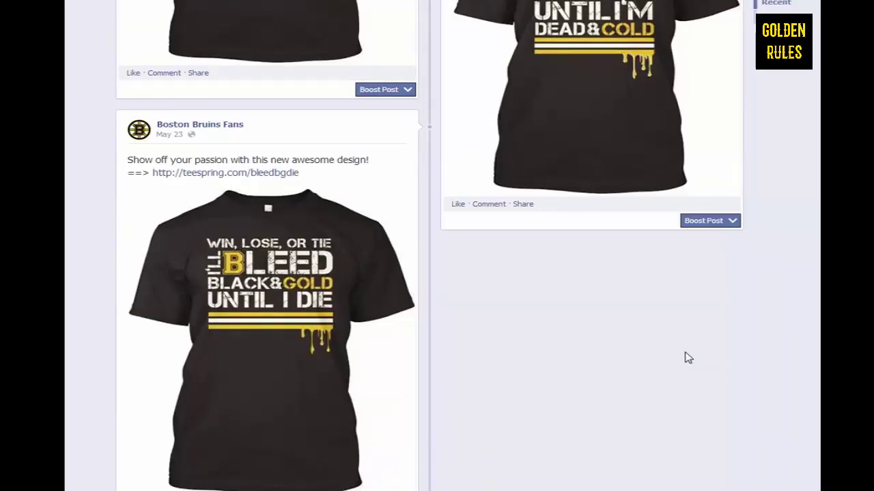
click(408, 126)
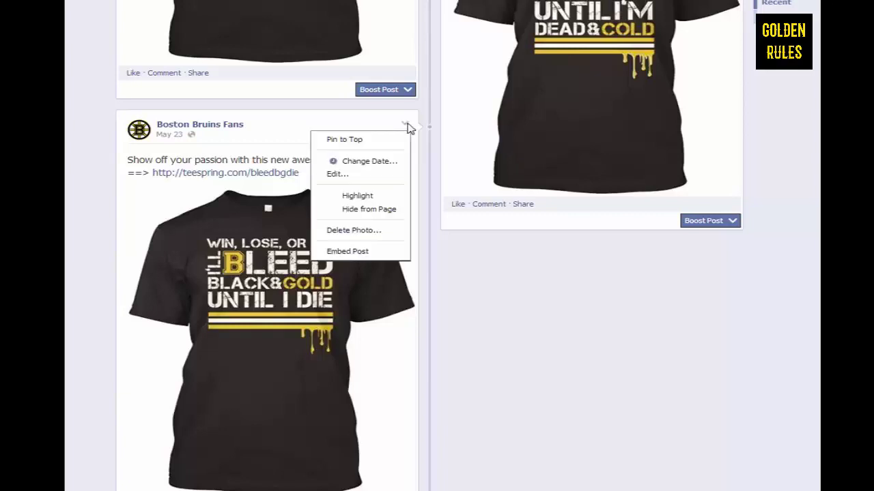
click(352, 232)
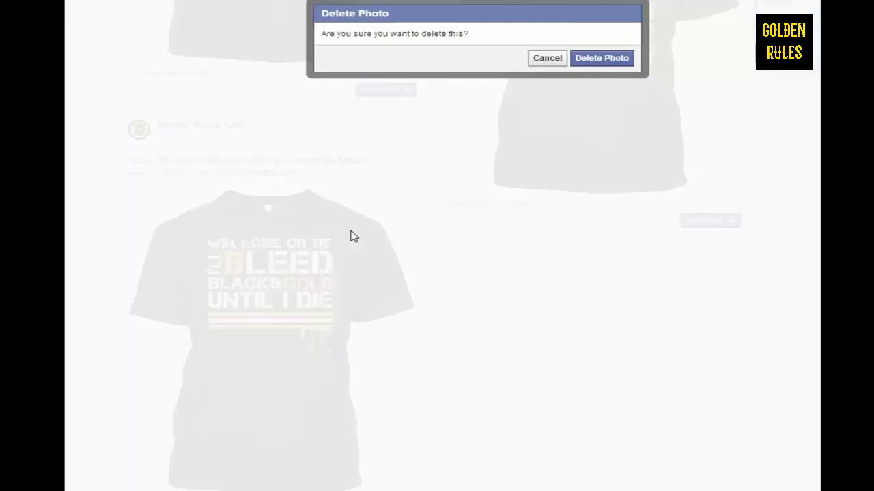
click(591, 59)
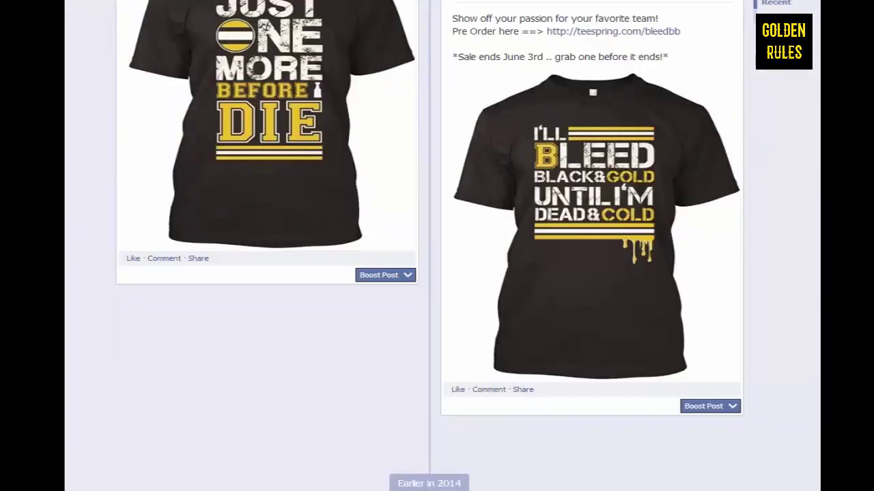
Review the newly published One More and Bleed shirt posts on the Boston Bruins Fans page
scroll(437, 273, up, 1)
scroll(593, 417, up, 5)
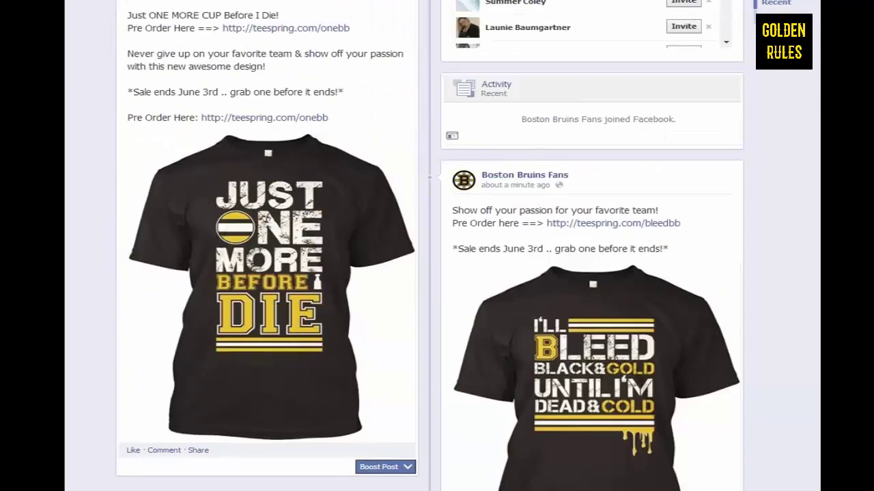
scroll(592, 418, down, 4)
scroll(803, 348, up, 5)
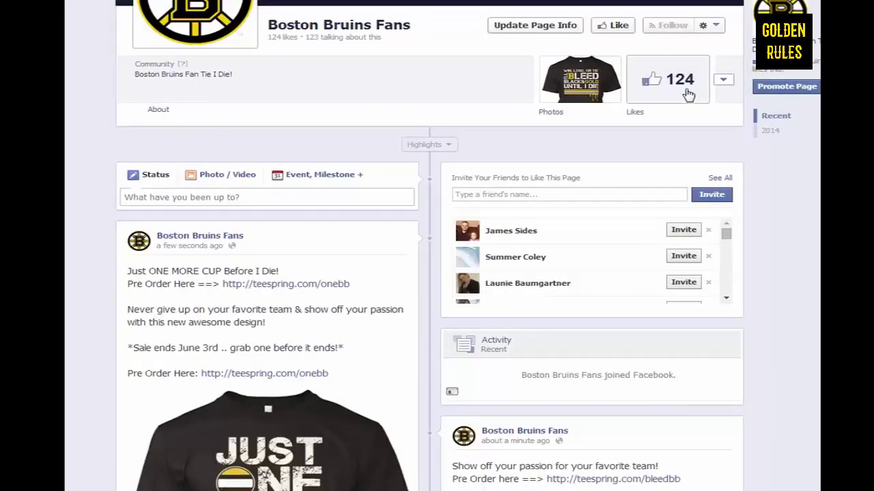
scroll(309, 313, down, 3)
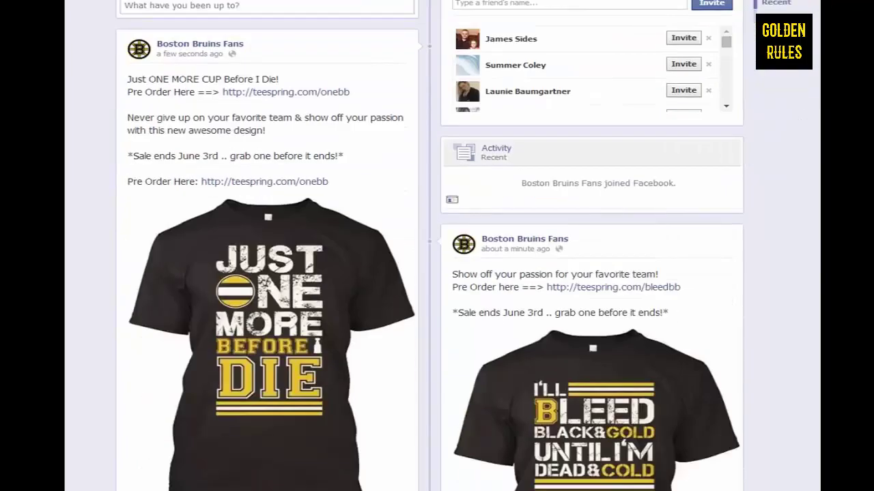
scroll(814, 331, down, 1)
scroll(814, 331, down, 2)
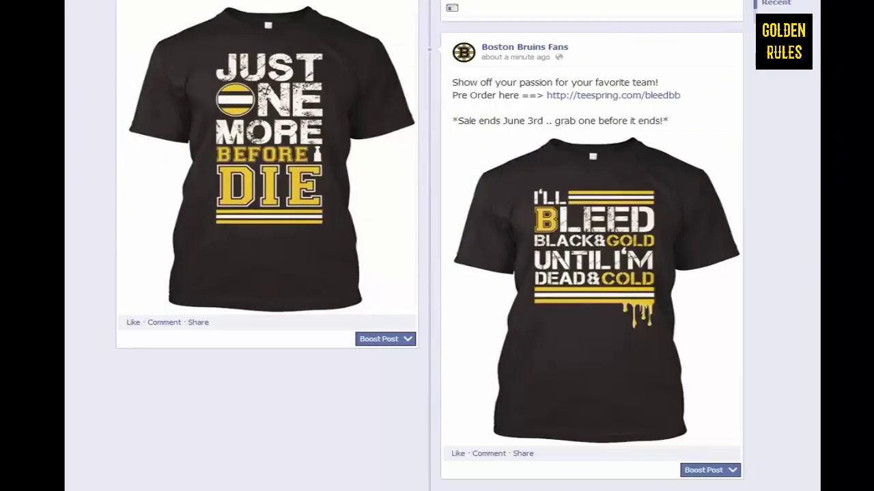
scroll(813, 331, up, 7)
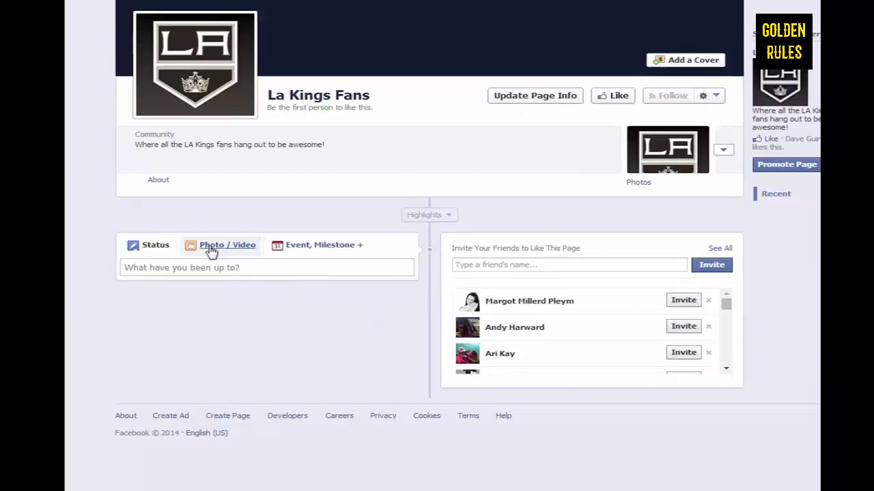
Start a photo post on the La Kings Fans page and attach front.jpg from the NHL #ALL Bleed folder
click(209, 254)
click(214, 289)
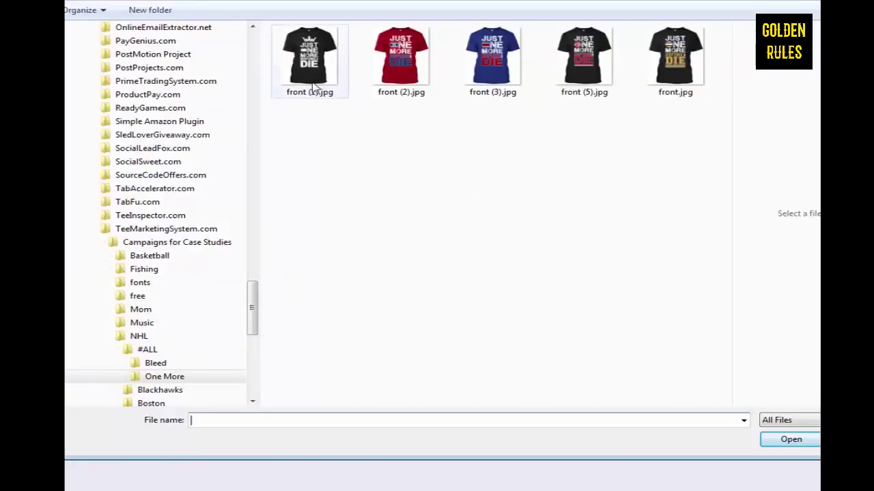
key(alt+Up)
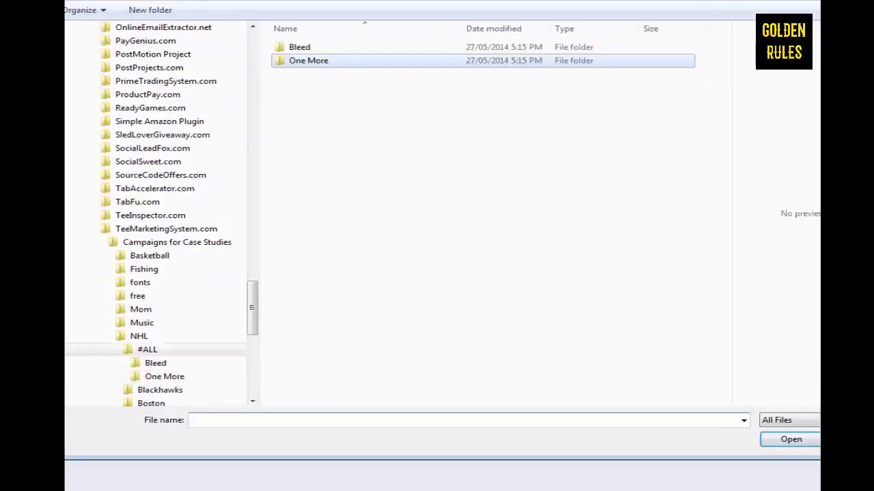
double_click(303, 46)
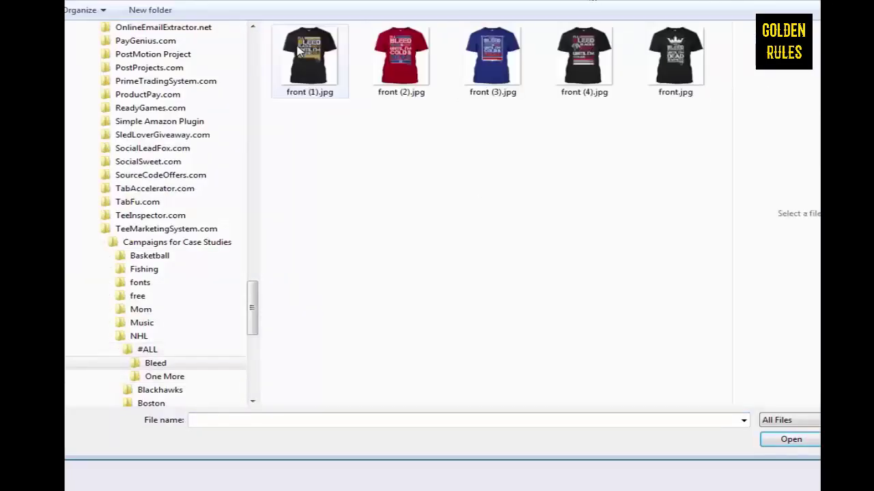
click(679, 77)
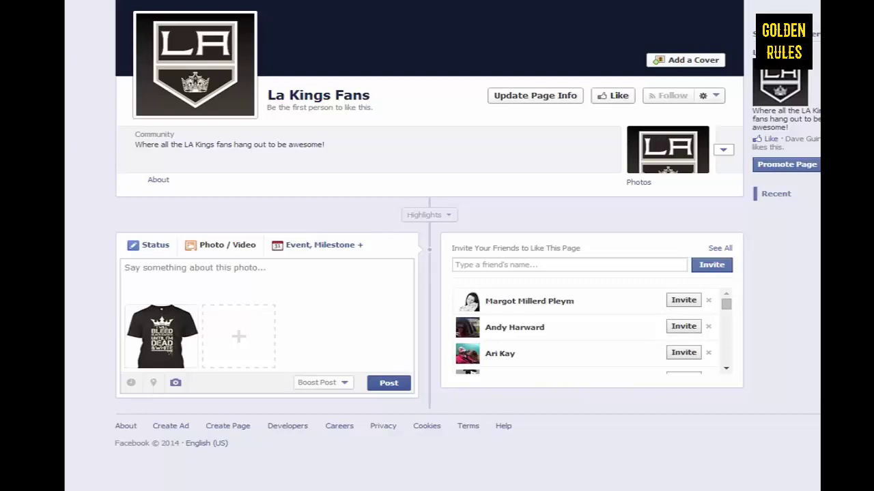
Place post text.txt beside the La Kings Fans page and copy its "Show off your passion for your favorite team!" text into the photo caption
key(alt+Tab)
drag(516, 39, 873, 28)
drag(683, 28, 728, 29)
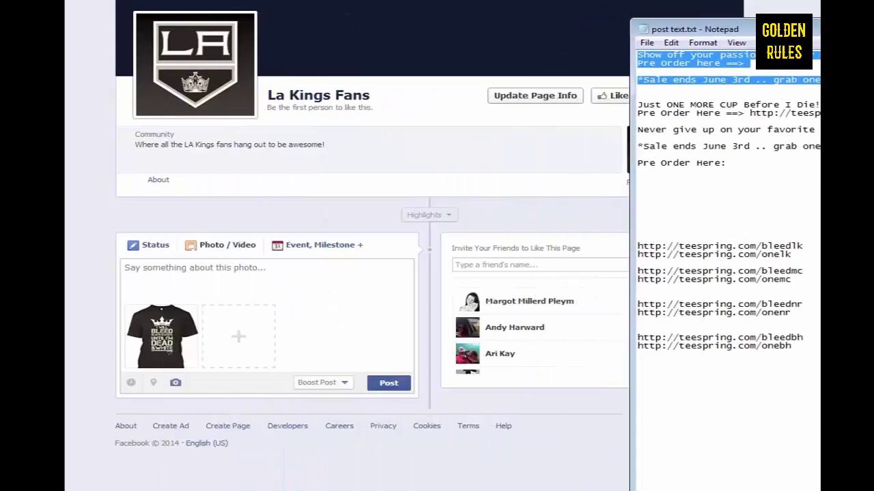
drag(864, 27, 632, 21)
click(770, 86)
drag(771, 86, 610, 46)
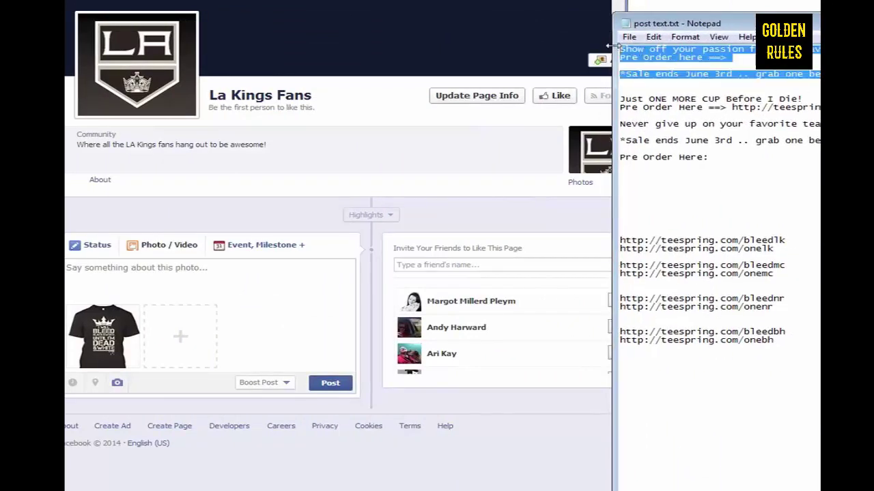
click(139, 273)
text(Show off your passion for your favorite team! Pre Order here ==>  *Sale ends June 3rd .. grab one before it ends!*)
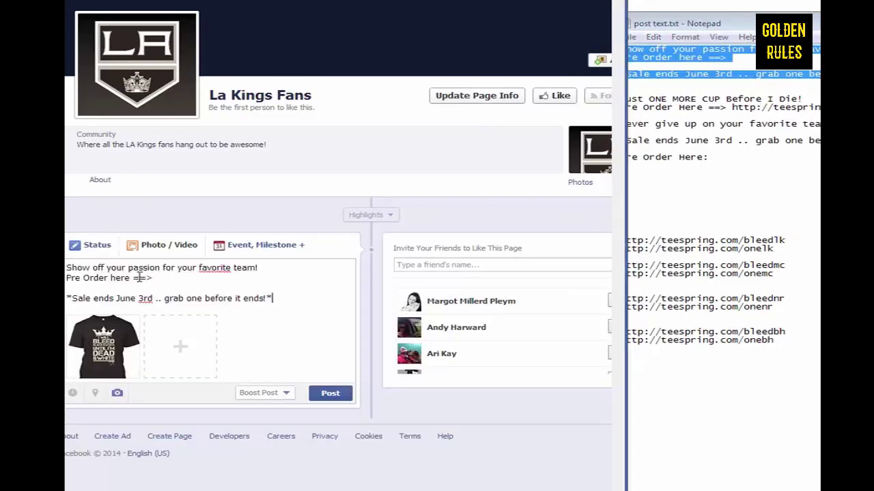
click(794, 243)
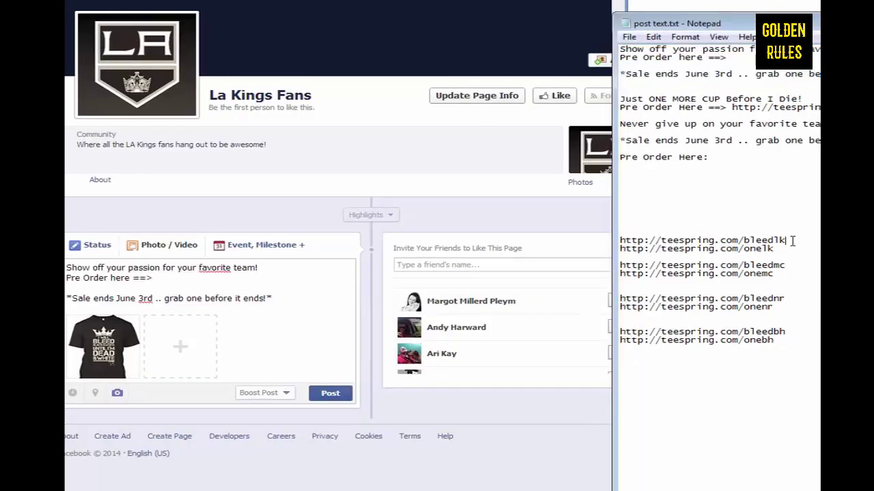
drag(793, 242, 617, 241)
key(ctrl+c)
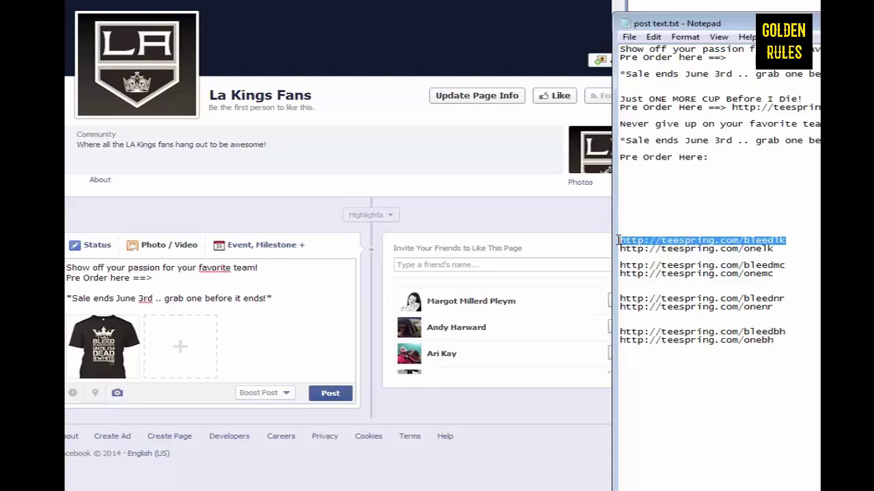
click(203, 281)
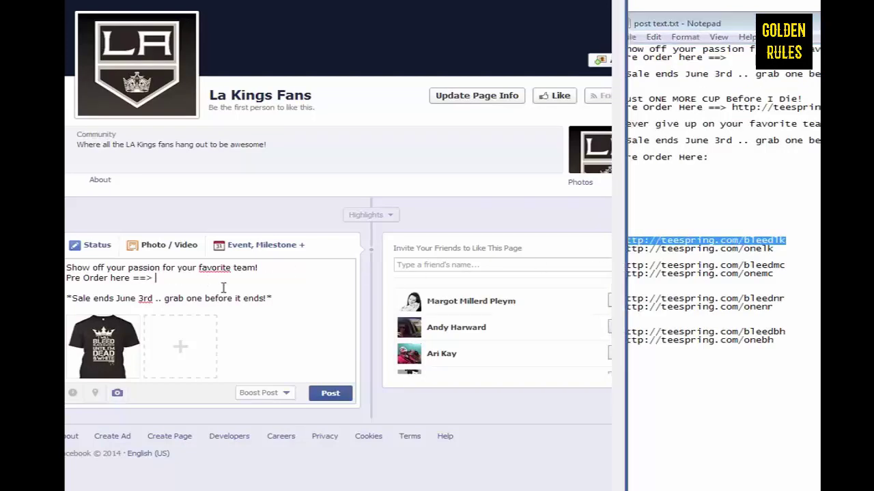
key(ctrl+v)
click(341, 395)
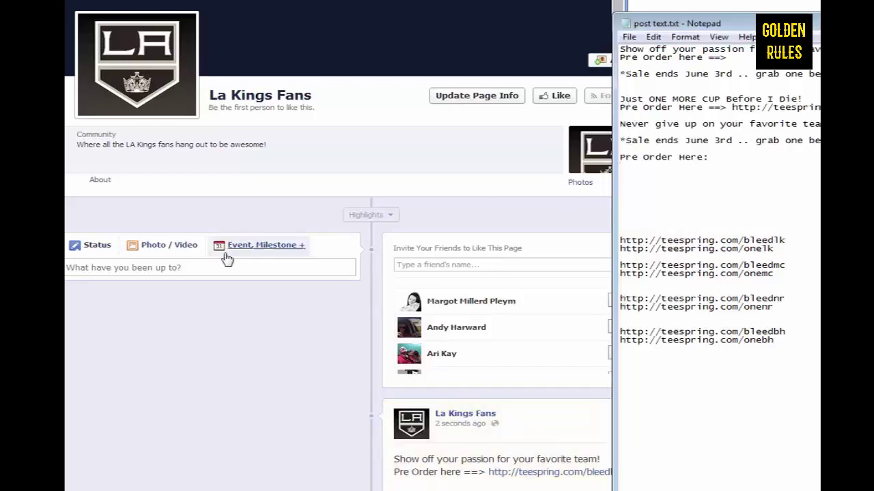
Start another photo post on La Kings Fans and attach front (1).jpg from the One More folder
click(163, 245)
click(152, 292)
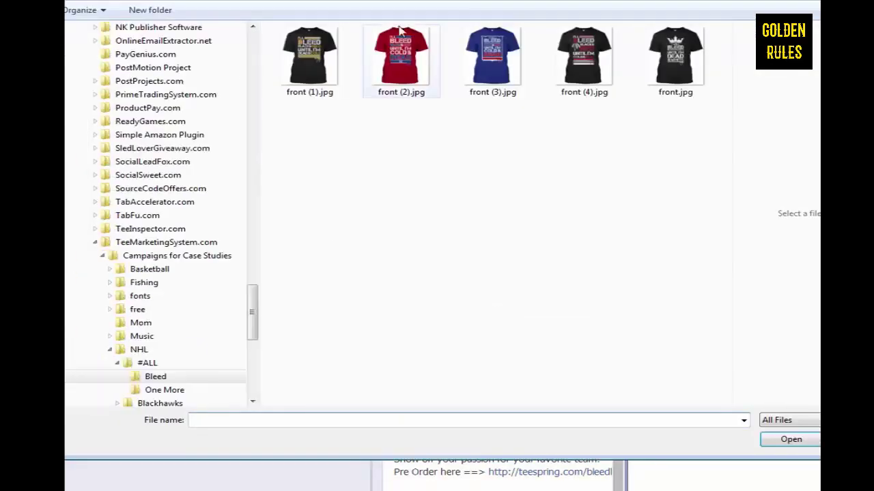
click(603, 1)
double_click(283, 61)
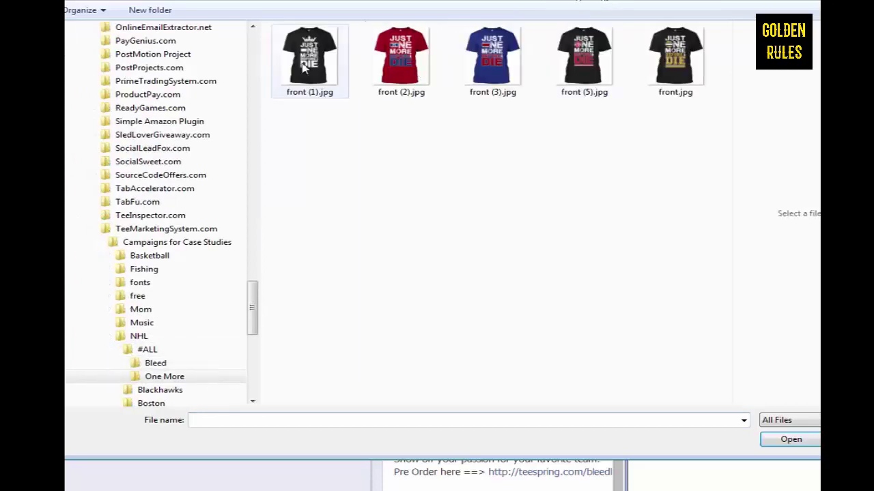
double_click(584, 69)
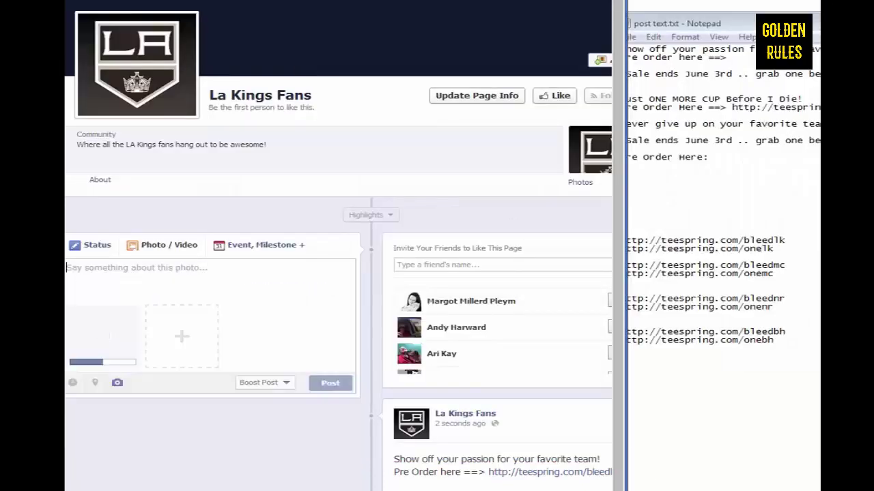
Remove the Teespring link from the "Just ONE MORE CUP Before I Die!" text in post text.txt and copy that text into the photo caption
click(740, 163)
drag(741, 162, 615, 100)
click(620, 182)
drag(817, 108, 737, 107)
key(ctrl+x)
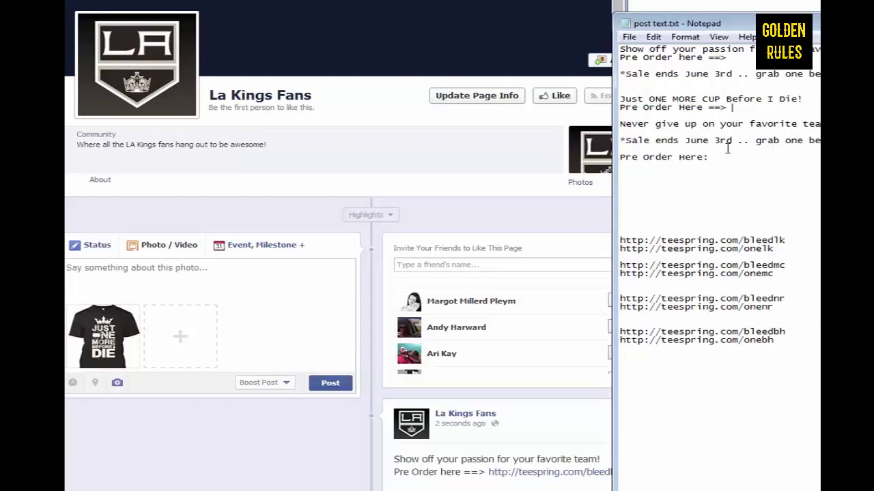
drag(715, 157, 617, 101)
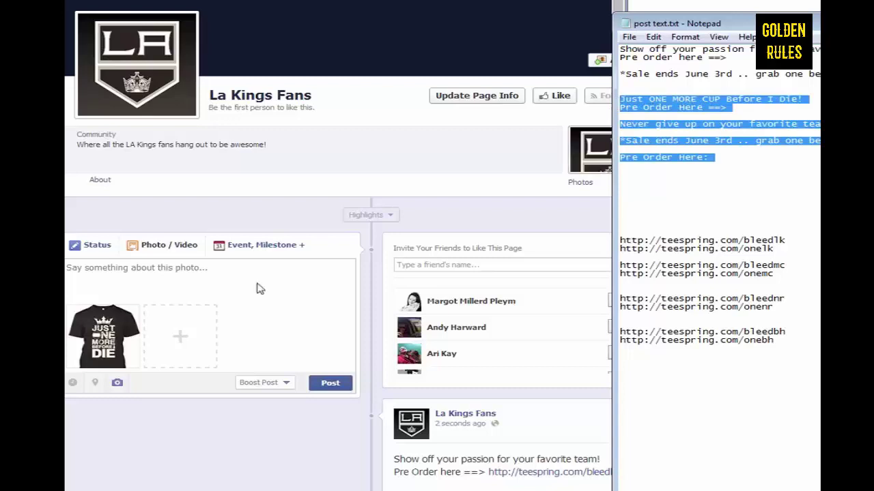
click(80, 276)
key(ctrl+v)
drag(783, 250, 618, 249)
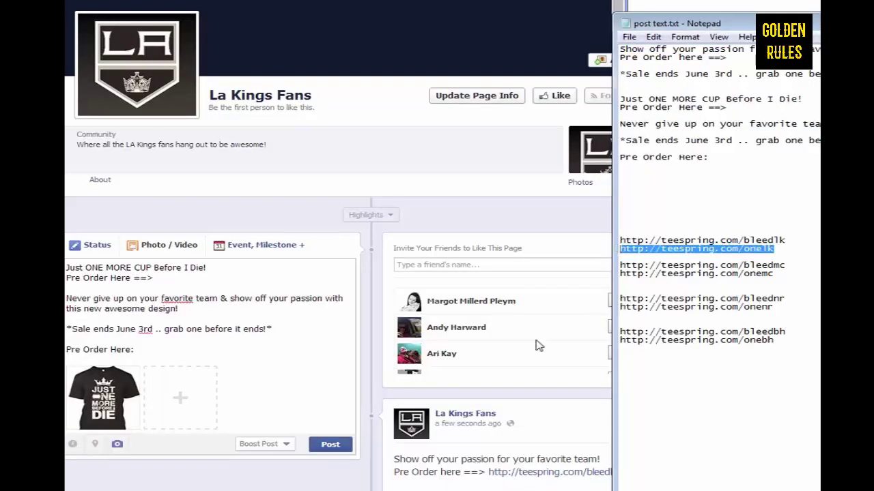
click(179, 280)
key(ctrl+v)
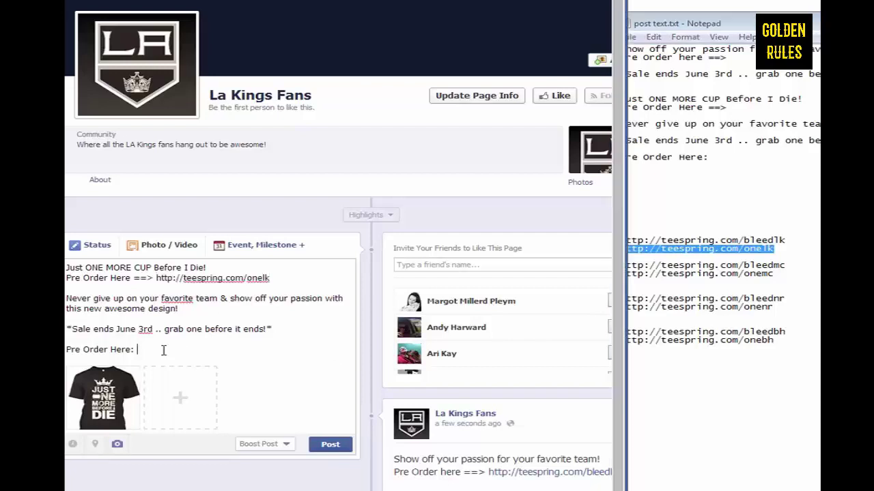
key(ctrl+v)
click(331, 444)
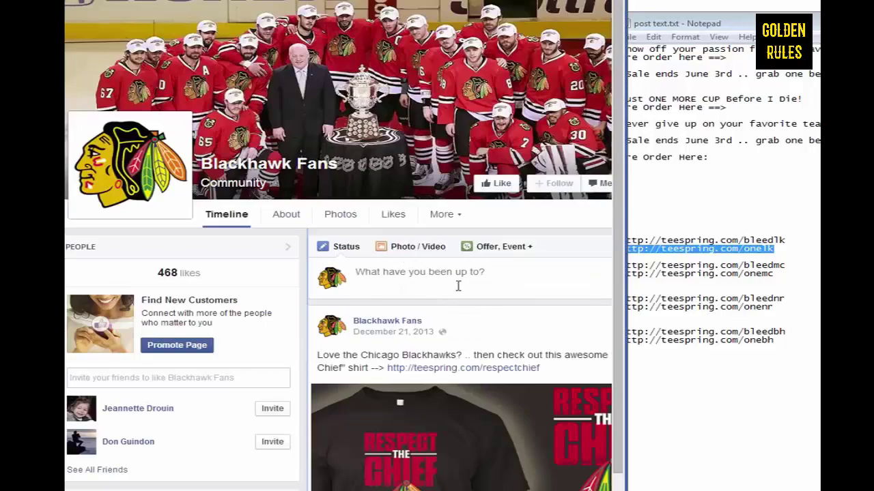
Start a photo post on the Blackhawk Fans page and attach front (4).jpg from the Bleed folder
click(418, 247)
click(413, 303)
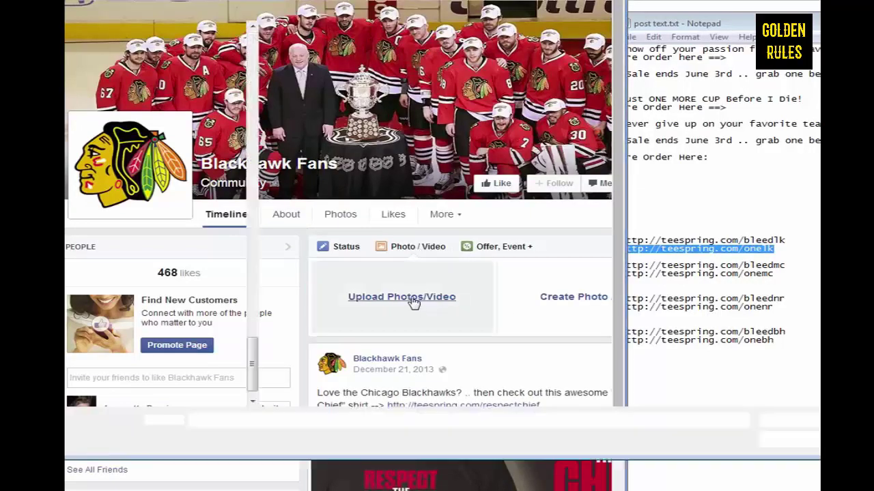
key(BackSpace)
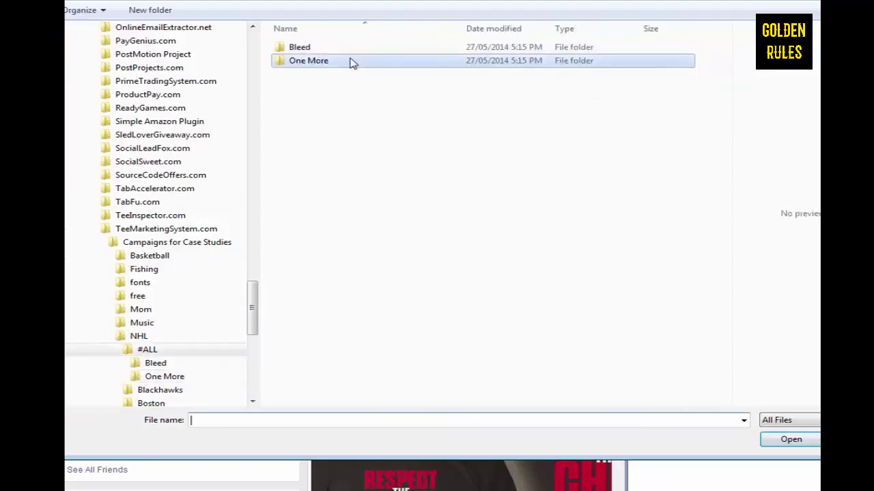
double_click(325, 53)
double_click(561, 59)
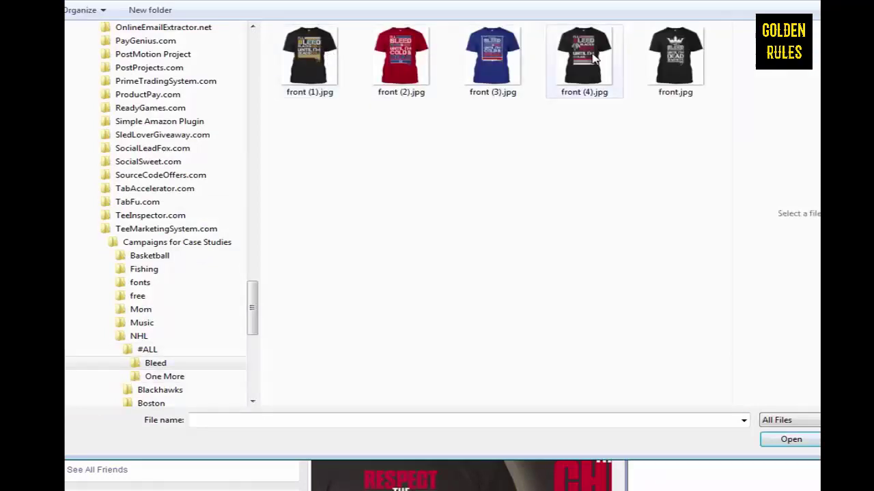
Copy the "Show off your passion for your favorite team!" text from post text.txt into the Blackhawk Fans photo caption
click(782, 87)
drag(782, 85, 620, 47)
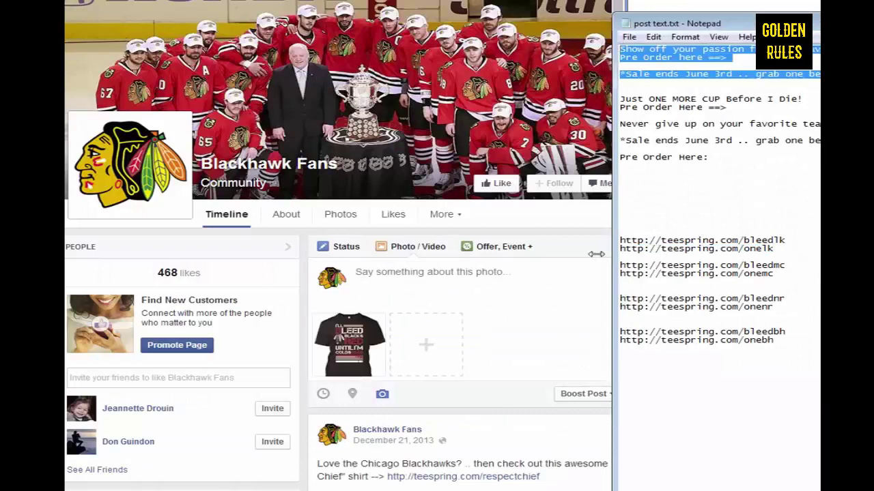
click(406, 285)
key(ctrl+v)
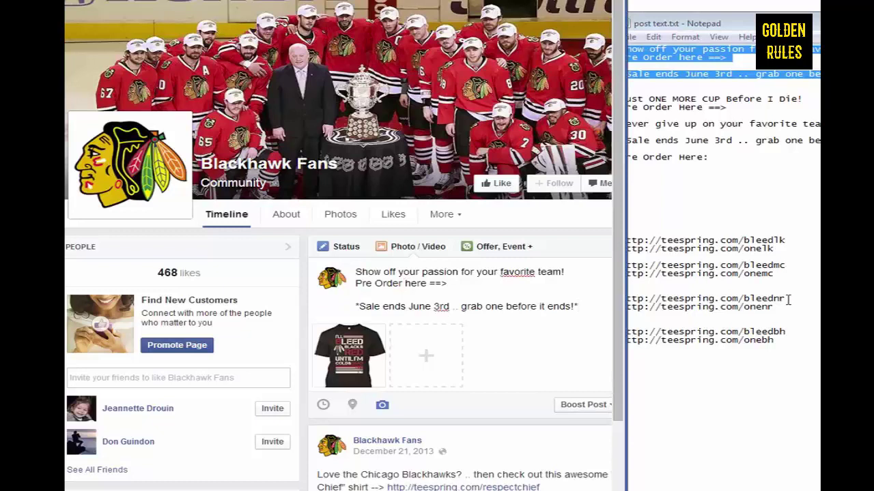
drag(787, 333, 615, 331)
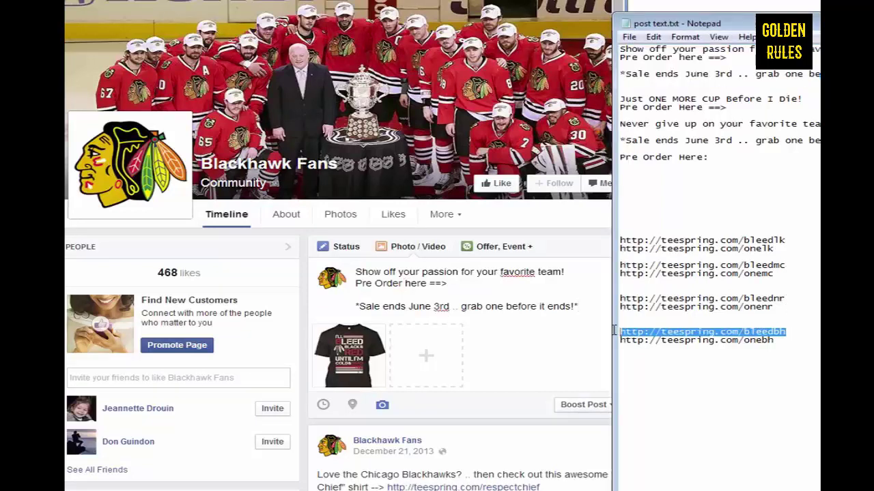
click(491, 285)
key(ctrl+v)
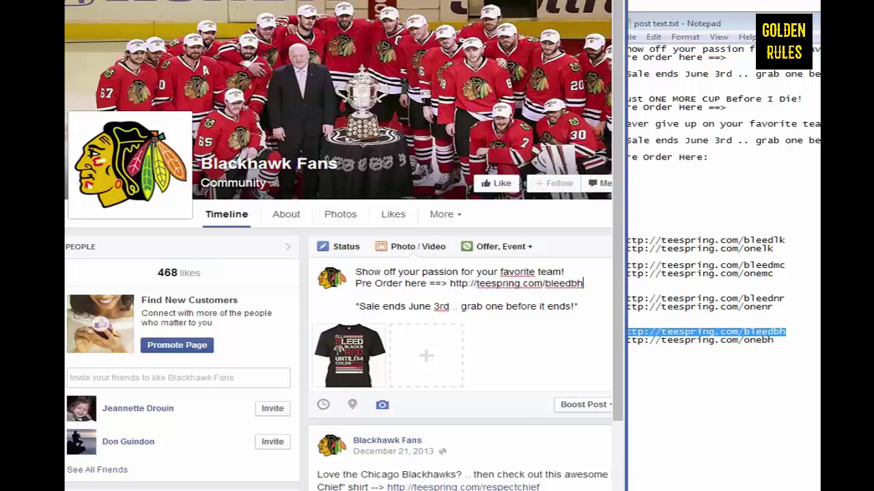
scroll(339, 246, right, 3)
click(550, 408)
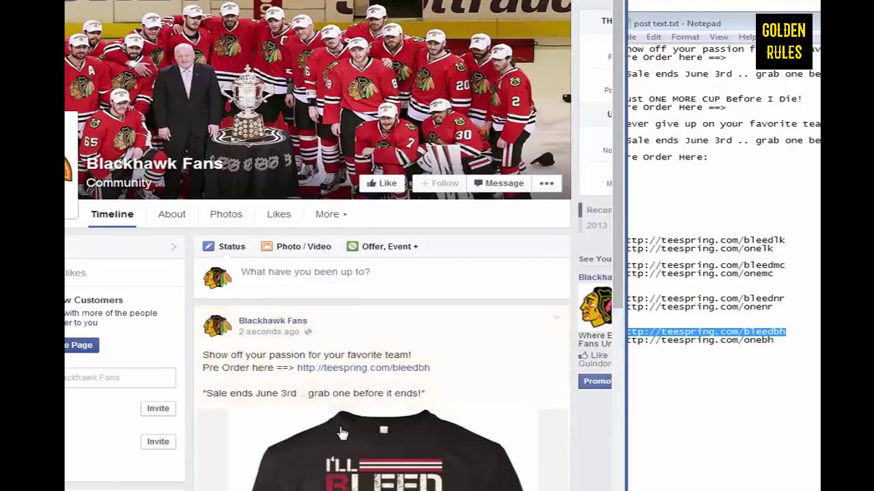
scroll(338, 246, left, 3)
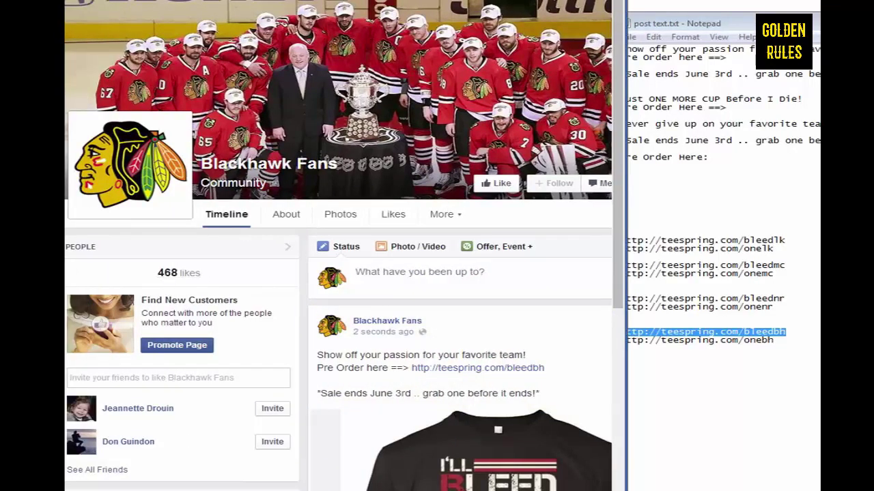
Start a new photo post on the Blackhawk Fans page and attach front (5).jpg from the One More folder
scroll(339, 245, right, 4)
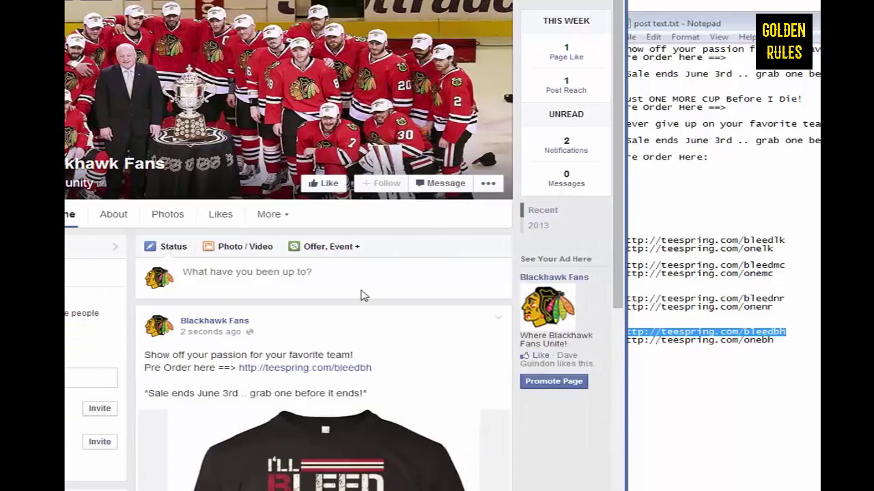
click(227, 249)
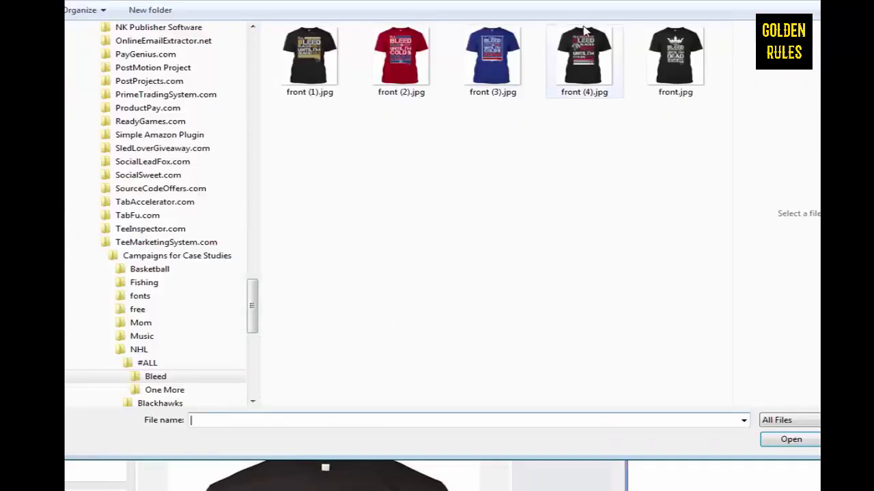
click(596, 0)
double_click(420, 62)
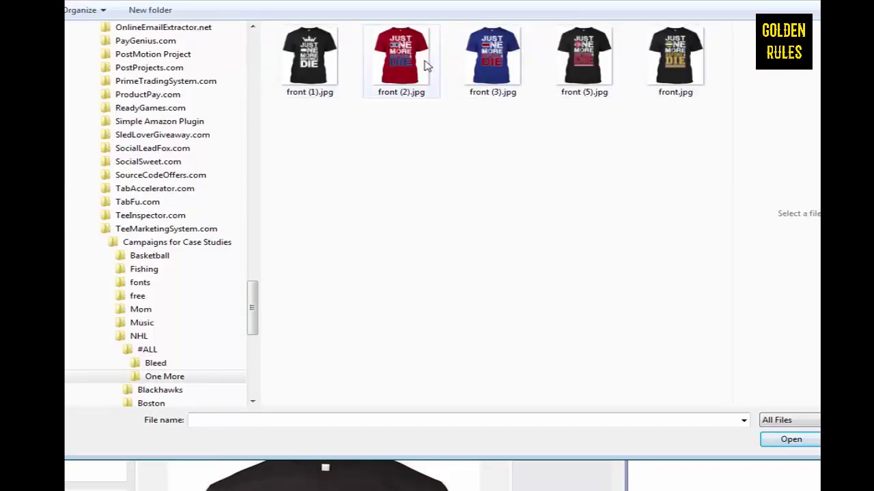
double_click(598, 64)
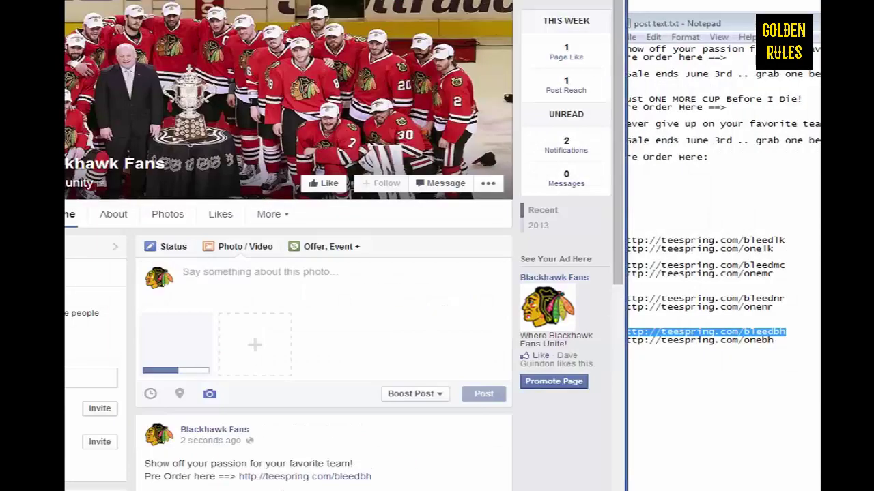
Copy the "Just ONE MORE CUP Before I Die!" text from post text.txt into the Blackhawk Fans photo caption
drag(732, 159, 621, 100)
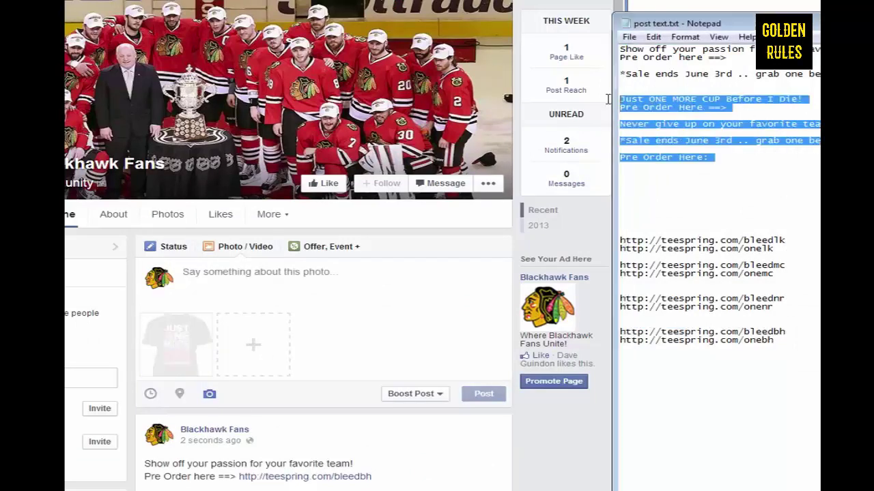
key(ctrl+c)
click(222, 273)
key(ctrl+v)
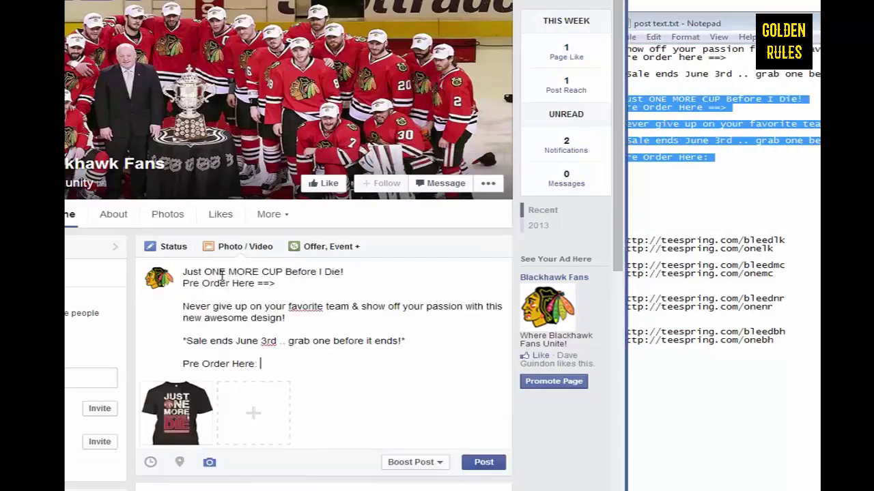
drag(777, 339, 619, 340)
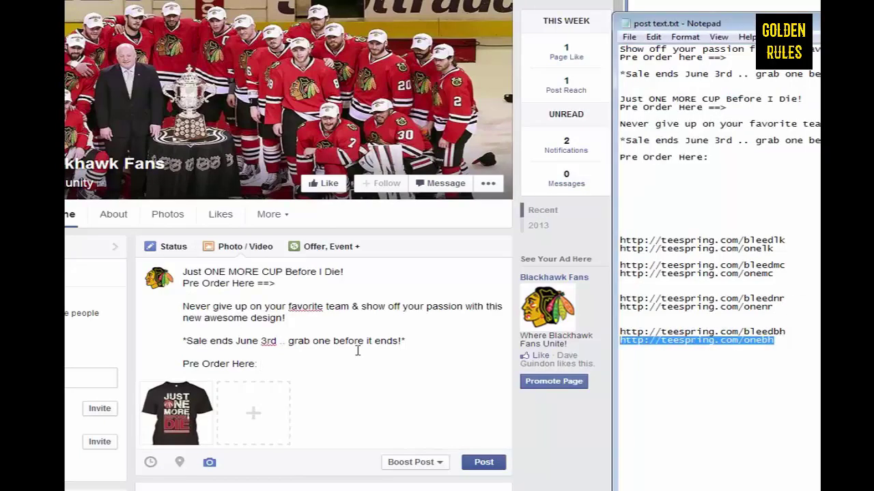
key(ctrl+c)
click(285, 287)
key(ctrl+v)
key(ctrl+v)
click(486, 462)
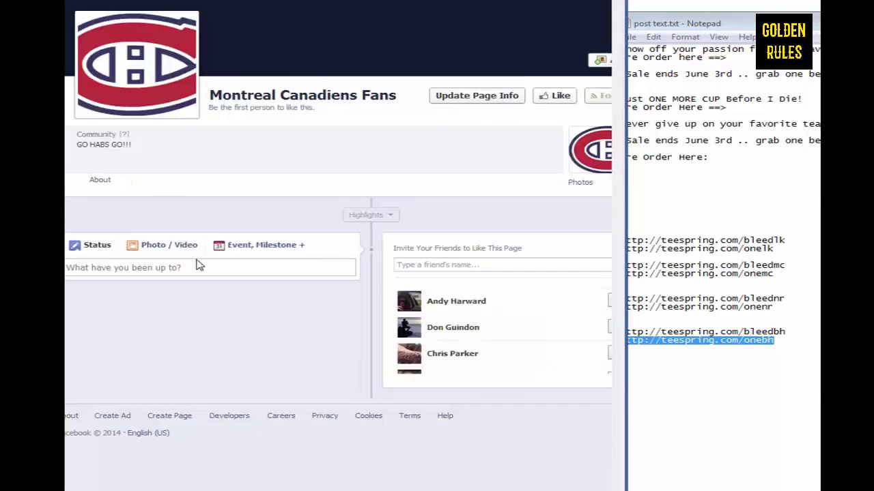
Start a photo post on the Montreal Canadiens Fans page and attach front (2).jpg from the Bleed folder
click(175, 287)
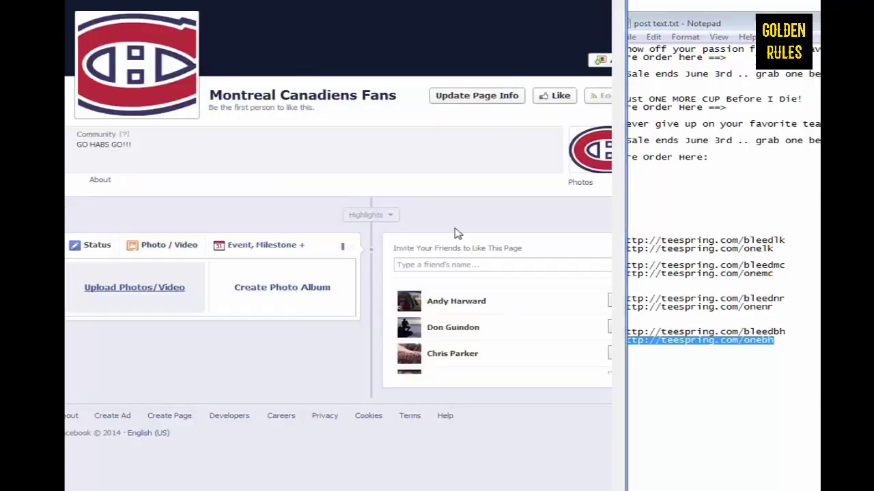
click(576, 0)
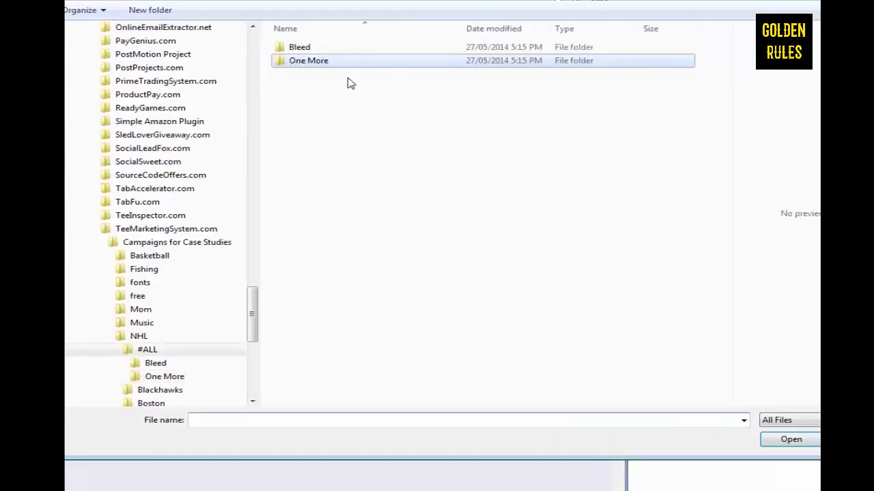
double_click(323, 50)
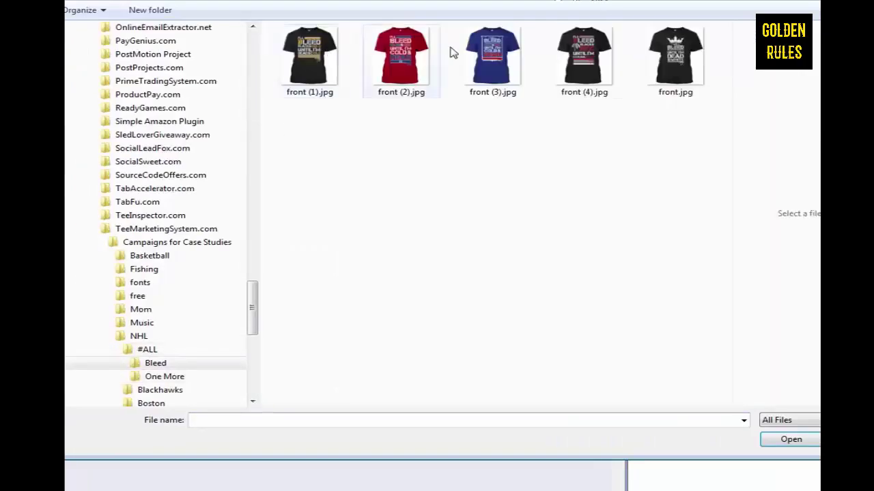
double_click(408, 61)
Copy the "Show off your passion for your favorite team!" text from post text.txt into the Montreal Canadiens Fans photo caption
drag(816, 74, 620, 49)
key(ctrl+c)
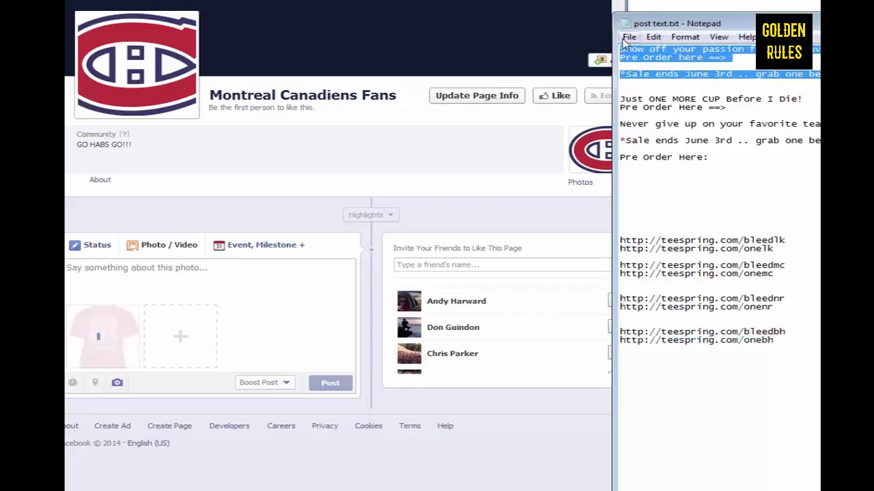
click(130, 267)
key(ctrl+v)
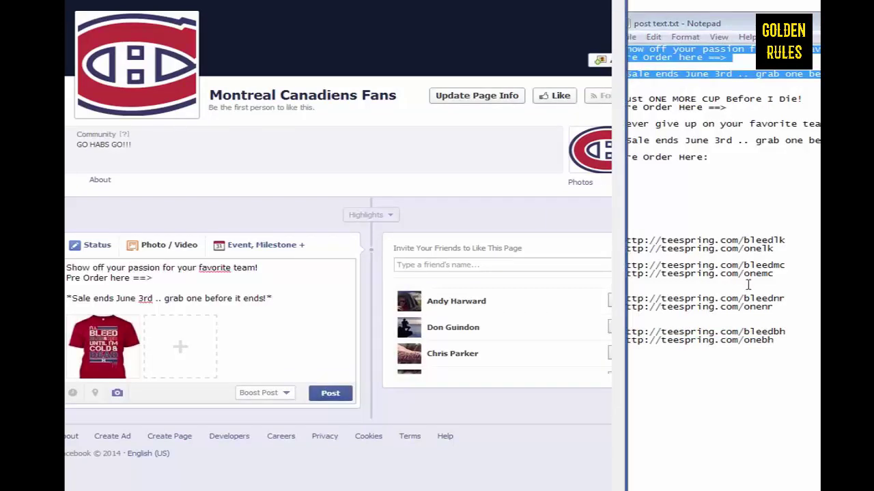
drag(787, 264, 621, 265)
key(ctrl+c)
click(254, 278)
key(ctrl+v)
click(336, 396)
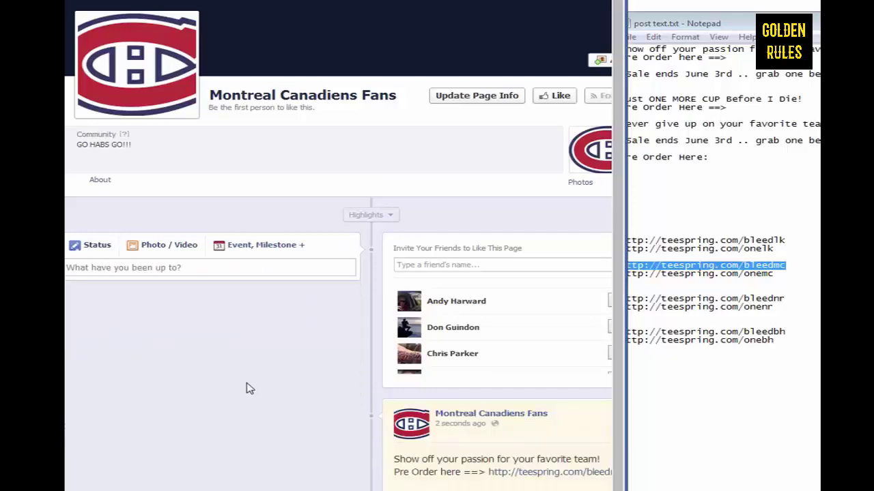
Start a second photo post on the Montreal Canadiens Fans page and attach front (2).jpg from the One More folder
click(174, 250)
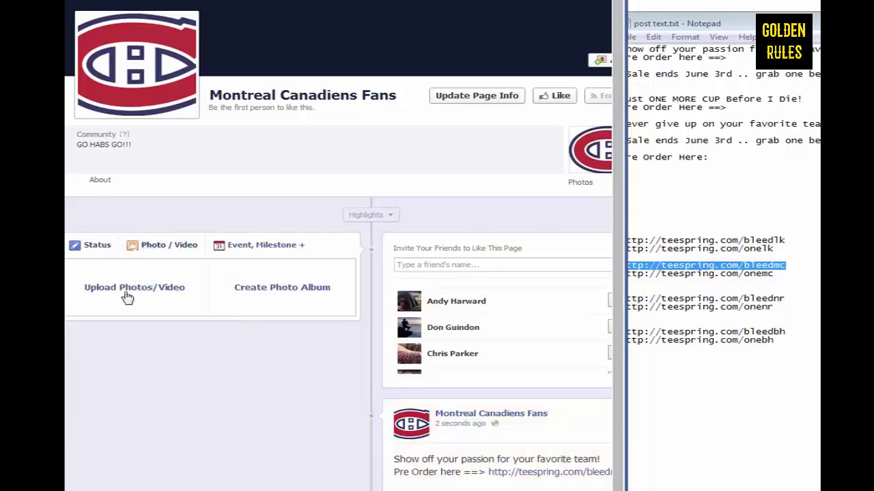
click(140, 337)
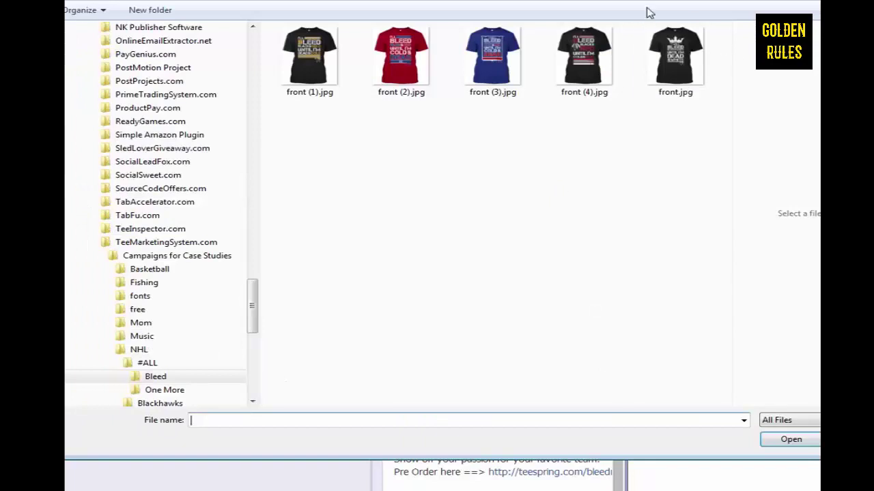
click(606, 0)
double_click(384, 60)
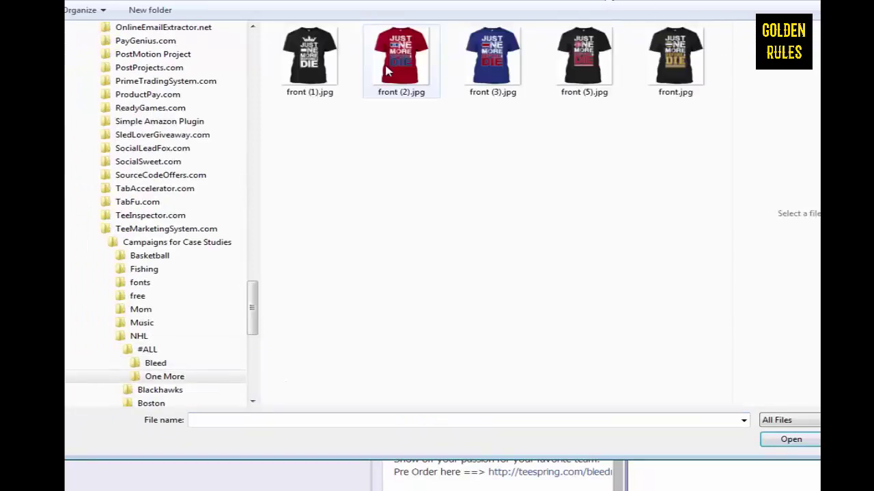
double_click(394, 67)
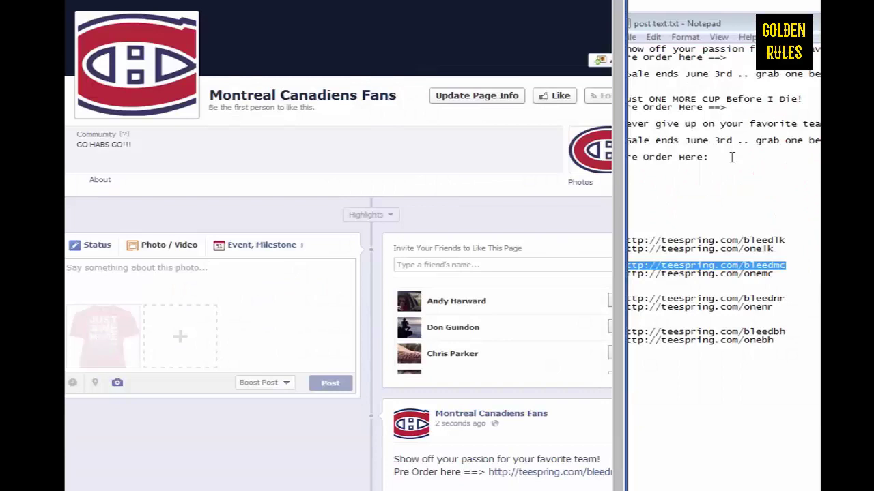
Copy the "Just ONE MORE CUP Before I Die!" text from post text.txt into the Montreal Canadiens Fans photo caption
click(731, 157)
drag(737, 159, 615, 99)
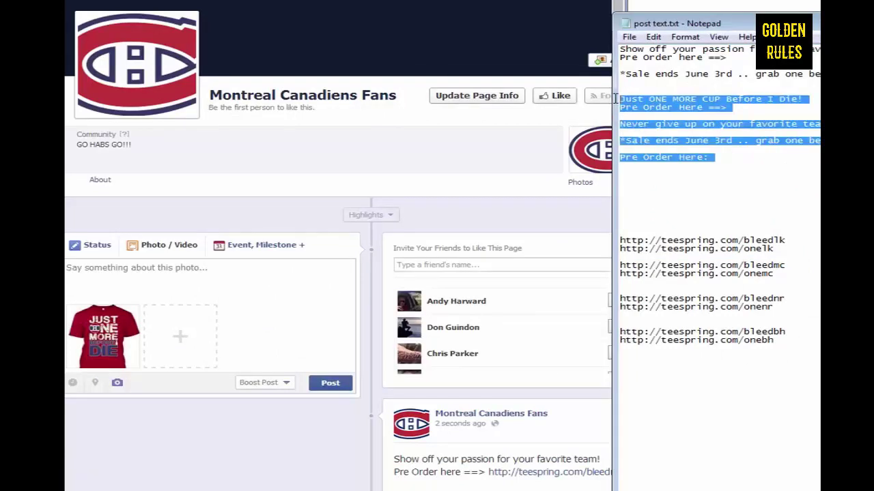
click(163, 273)
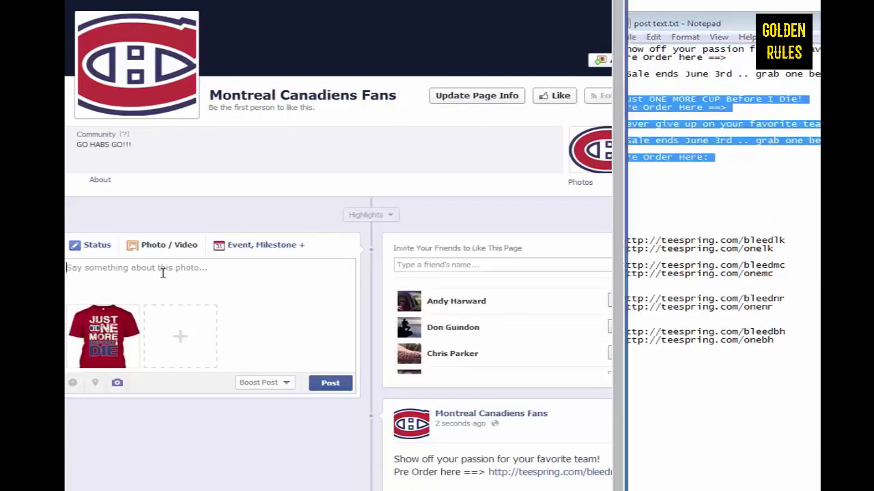
key(ctrl+v)
drag(784, 342, 622, 343)
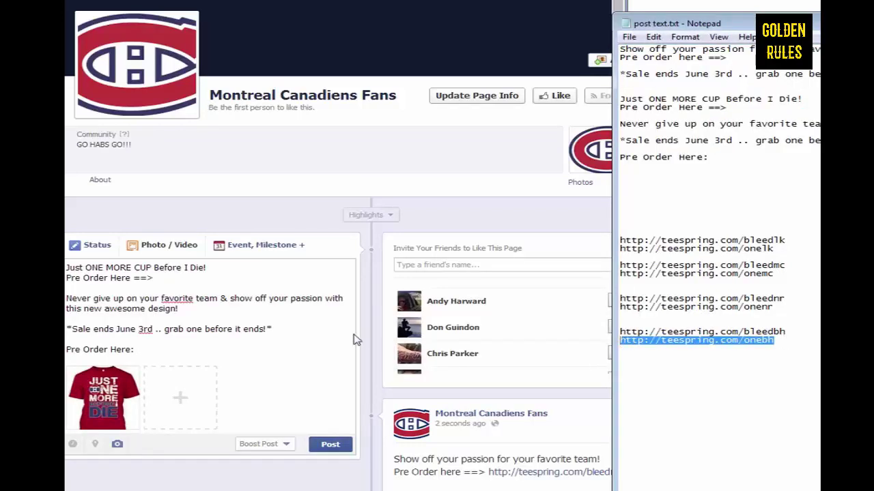
click(176, 279)
key(ctrl+v)
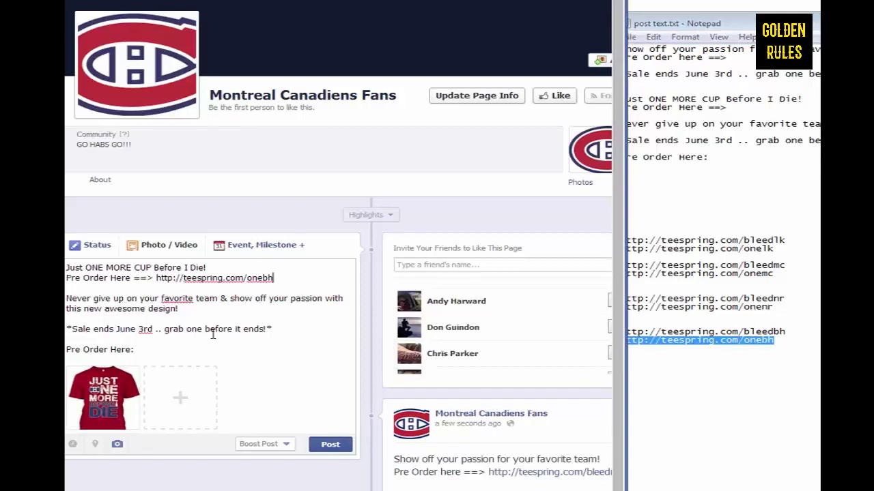
click(169, 350)
key(ctrl+v)
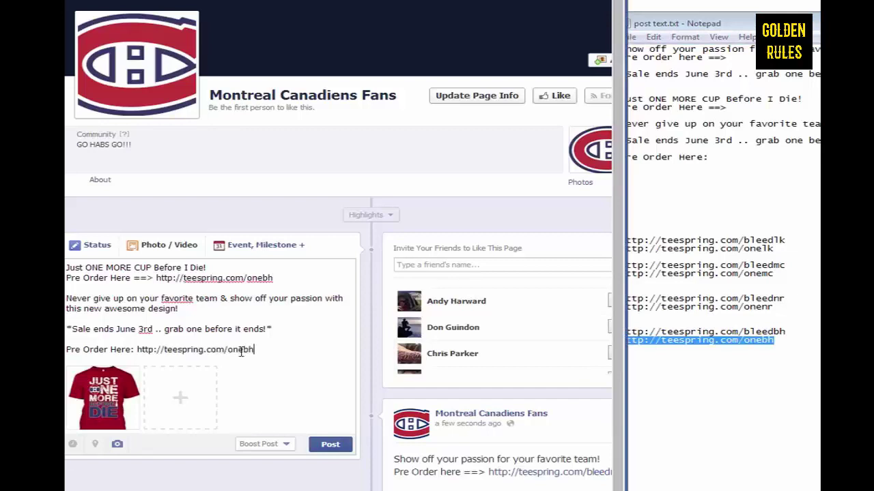
click(330, 445)
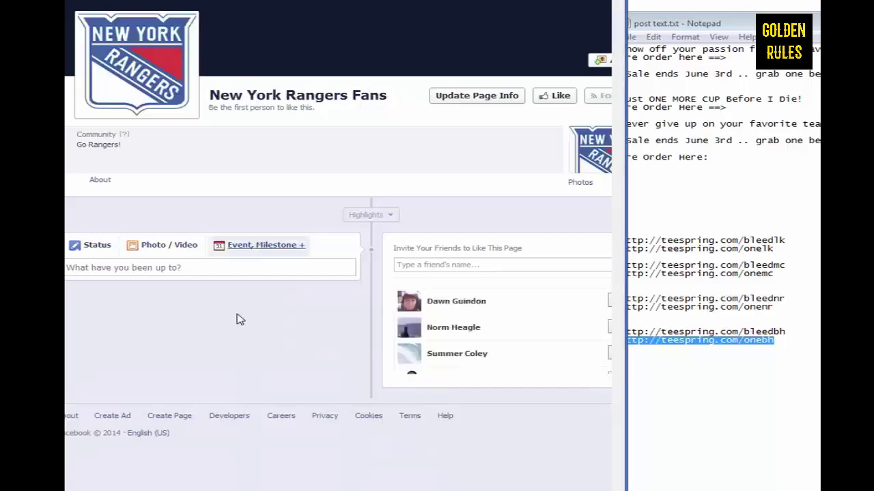
Start a photo post on the New York Rangers Fans page and attach front (3).jpg from the Bleed folder
click(198, 251)
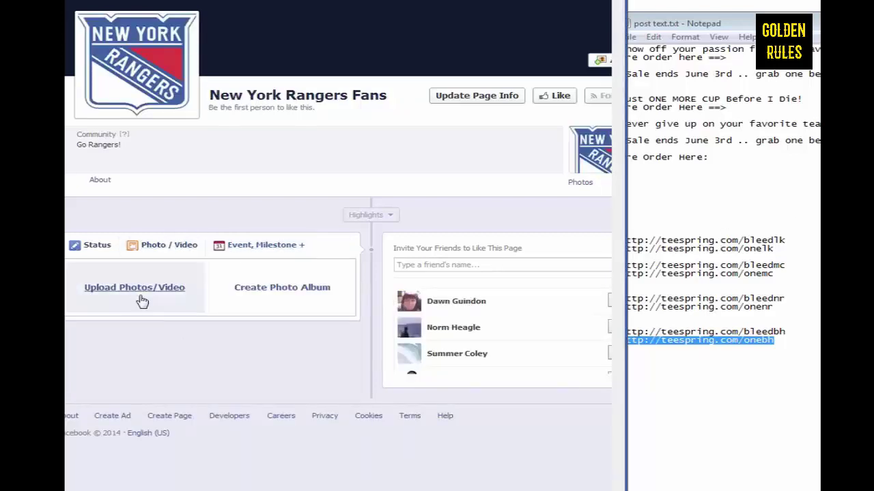
click(137, 292)
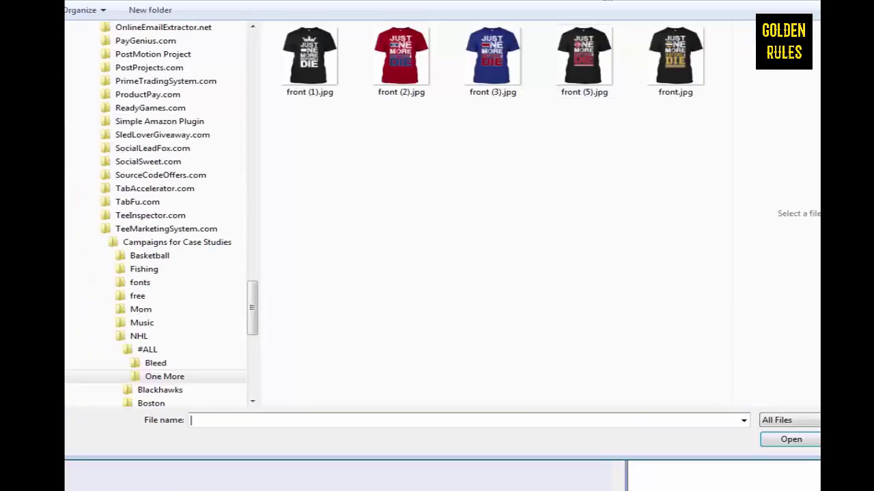
key(BackSpace)
double_click(327, 53)
click(492, 62)
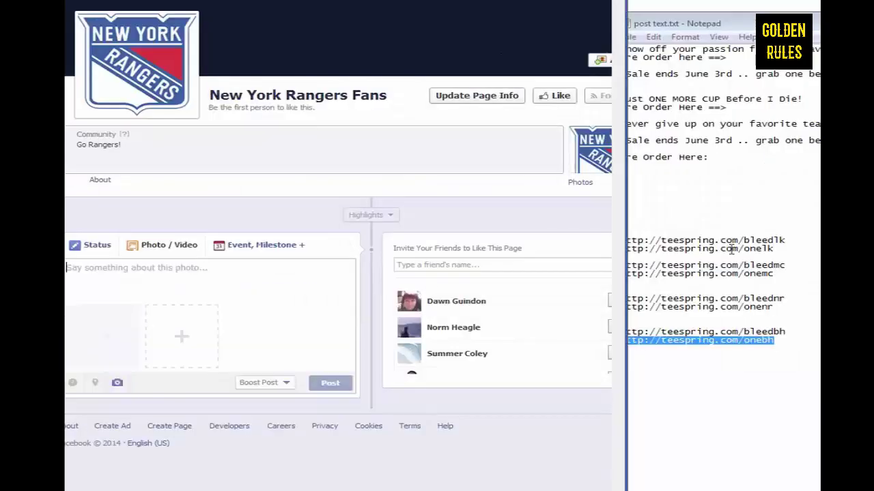
Copy the "Show off your passion for your favorite team!" text from post text.txt into the New York Rangers Fans photo caption
drag(813, 76, 601, 52)
key(ctrl+c)
click(163, 273)
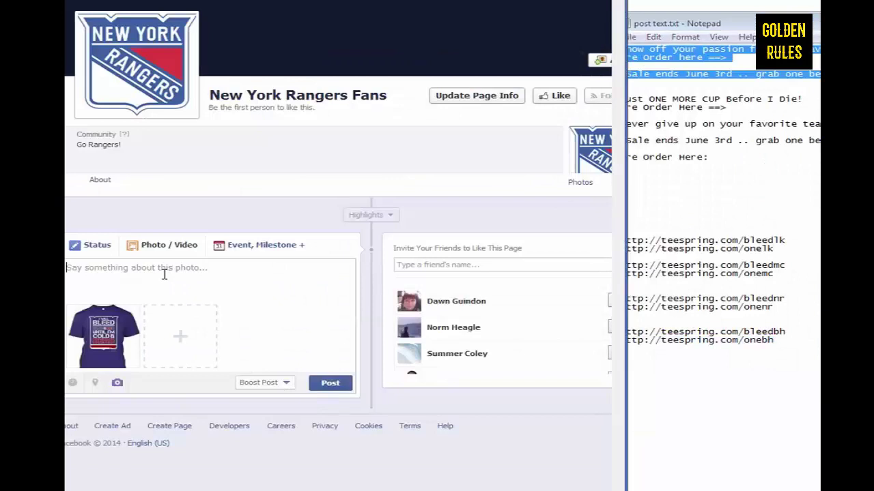
key(ctrl+v)
drag(789, 298, 623, 299)
click(236, 280)
key(ctrl+v)
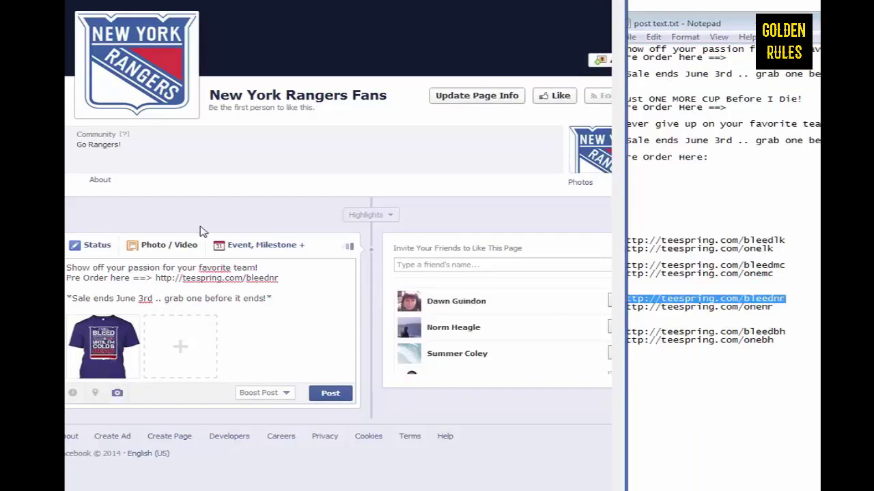
Start another photo post on the New York Rangers Fans page and attach front (3).jpg from the One More folder
click(168, 246)
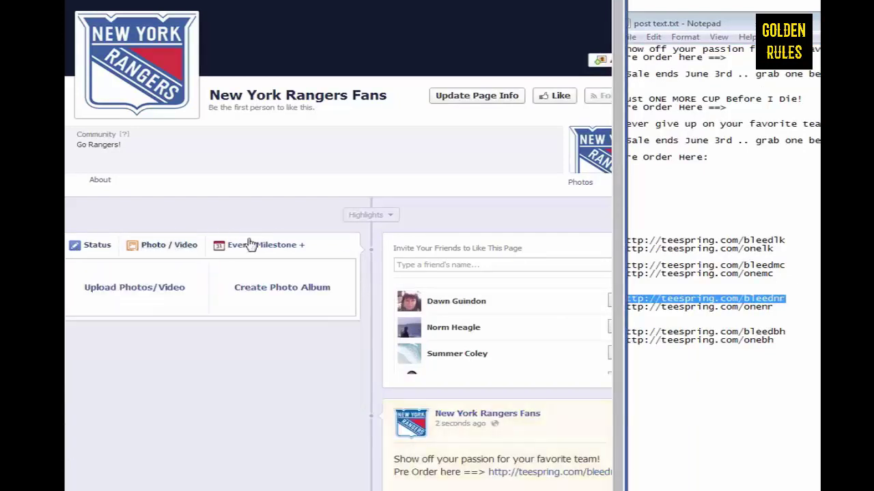
click(159, 288)
click(604, 2)
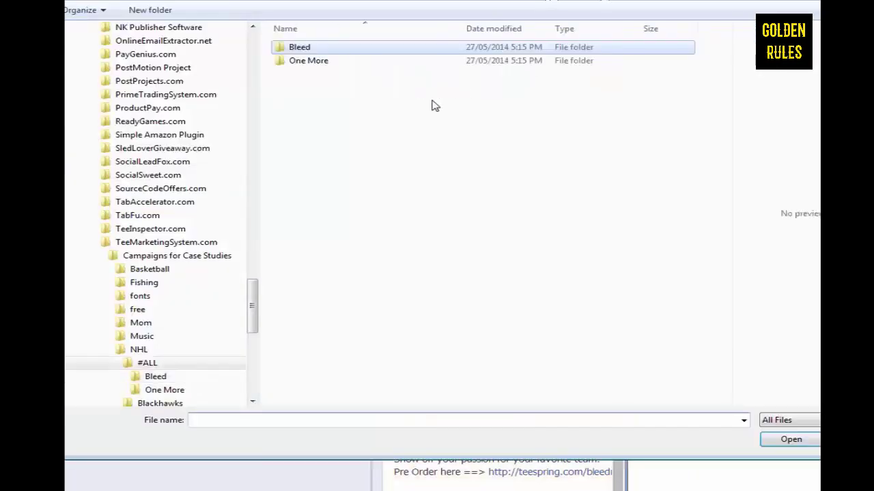
double_click(322, 64)
double_click(508, 65)
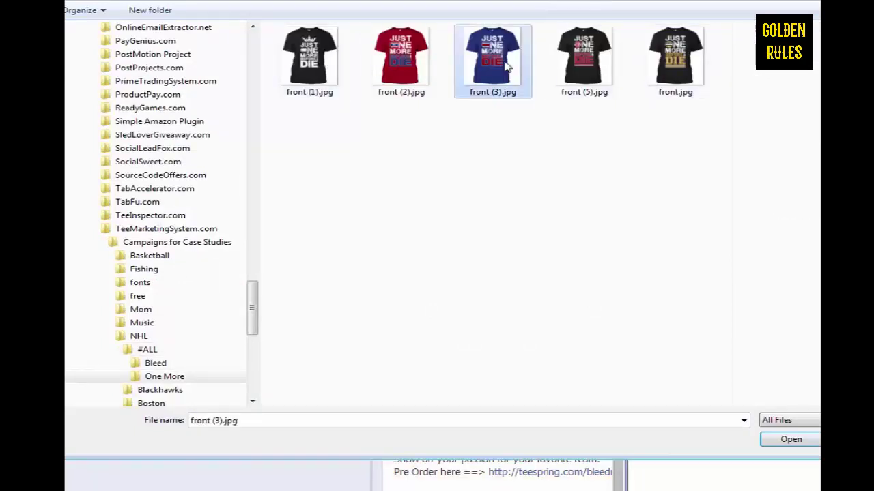
Copy the "Just ONE MORE CUP Before I Die!" text from post text.txt into the New York Rangers Fans photo caption
drag(739, 162, 618, 102)
key(ctrl+c)
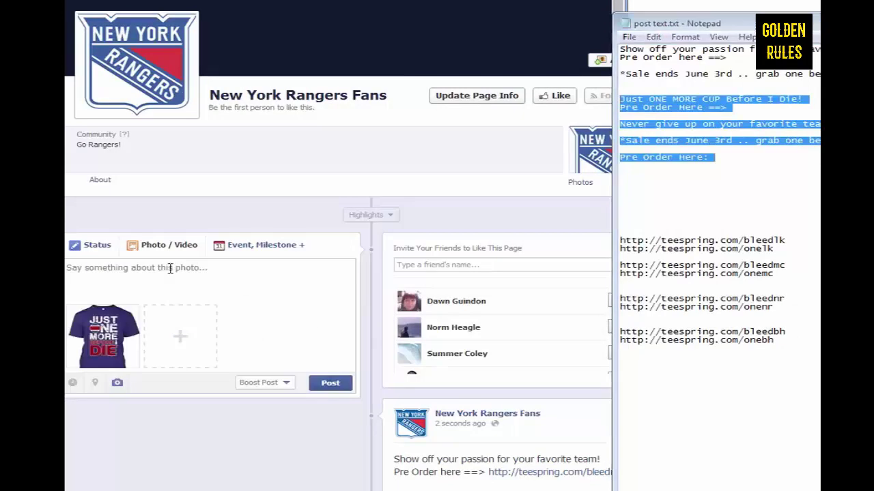
click(171, 267)
key(ctrl+v)
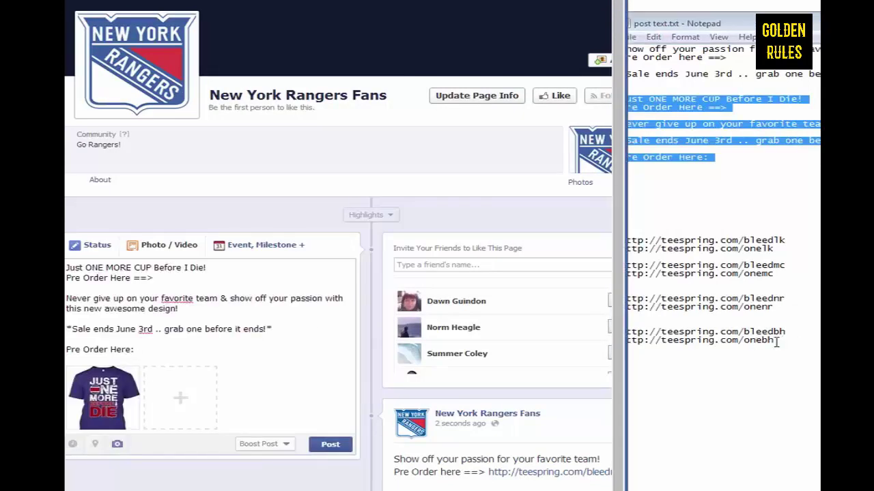
drag(776, 311, 625, 310)
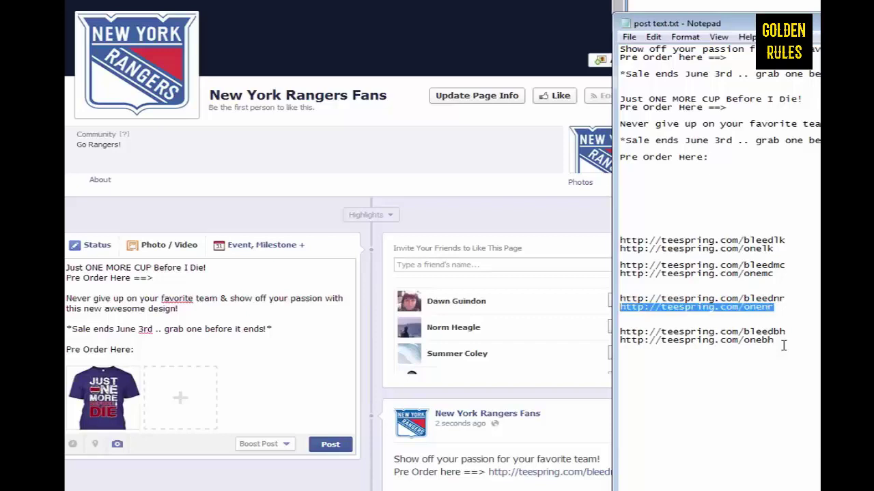
key(ctrl+c)
click(177, 280)
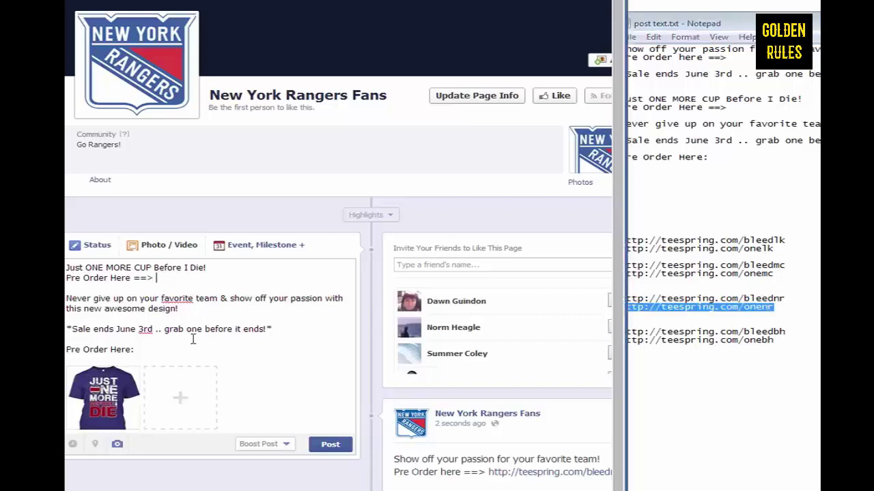
key(ctrl+v)
click(167, 350)
key(ctrl+v)
click(325, 449)
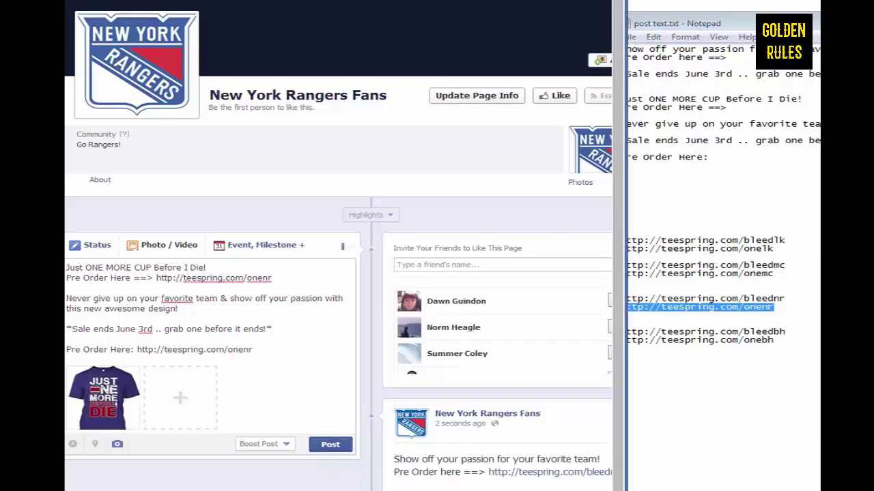
Widen the browser window over the text file and review the two published New York Rangers Fans posts
drag(625, 246, 850, 245)
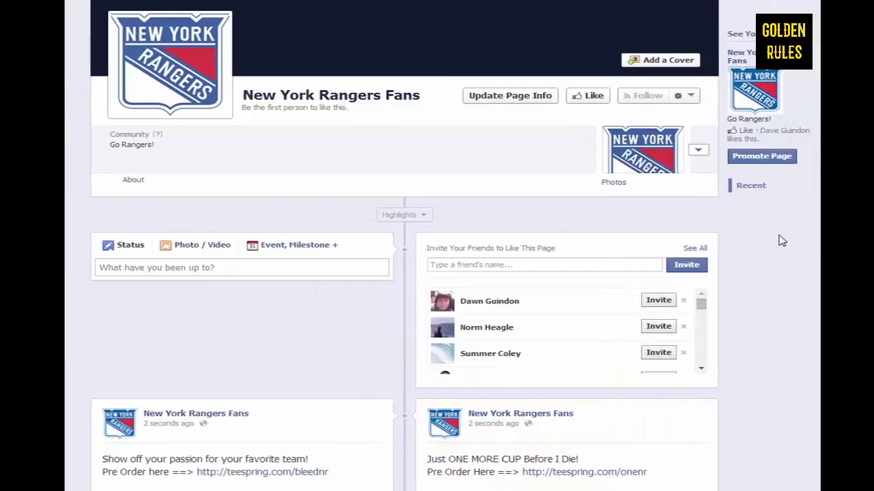
scroll(782, 241, down, 4)
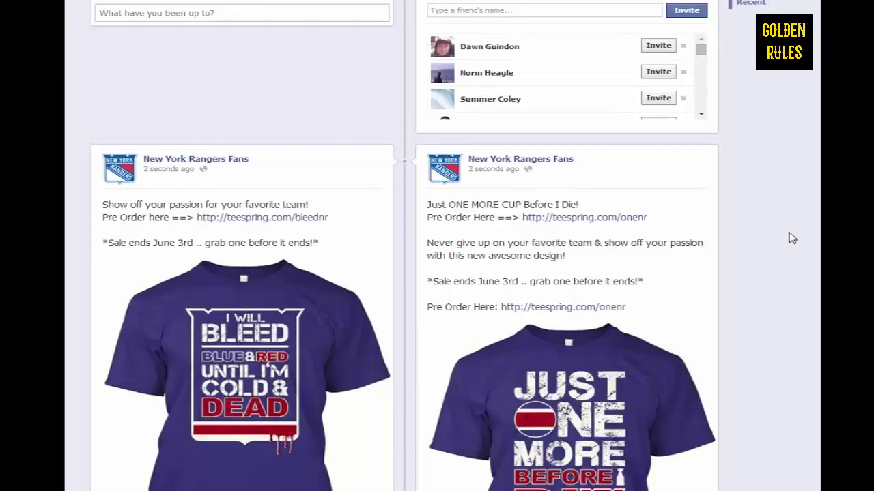
Open the Bleed post's caption for editing, cancel the edit, and check the post's other management options
click(382, 159)
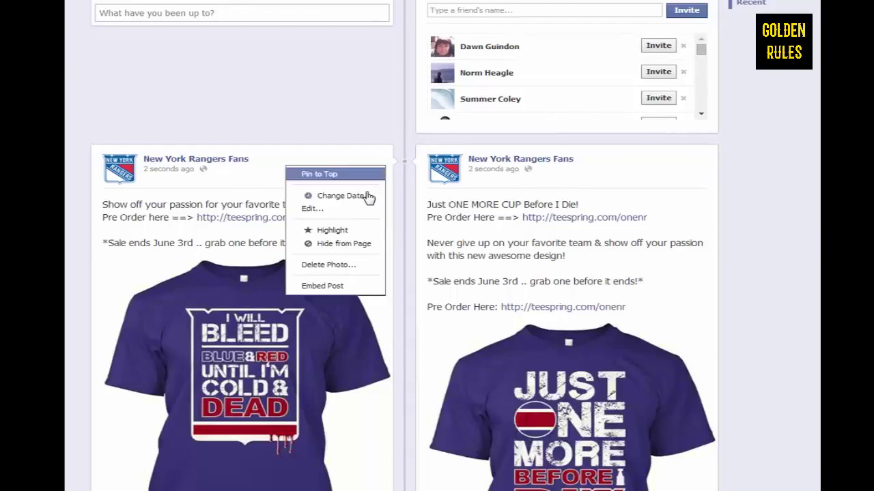
click(308, 208)
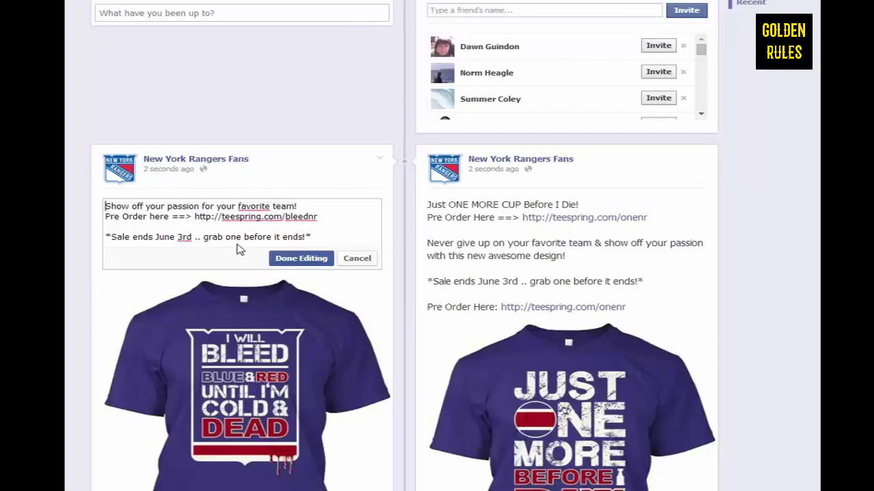
click(355, 262)
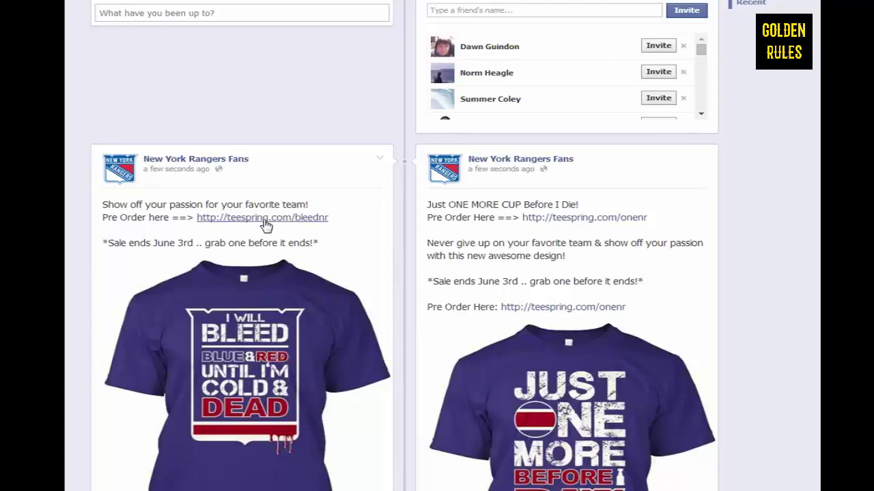
click(380, 160)
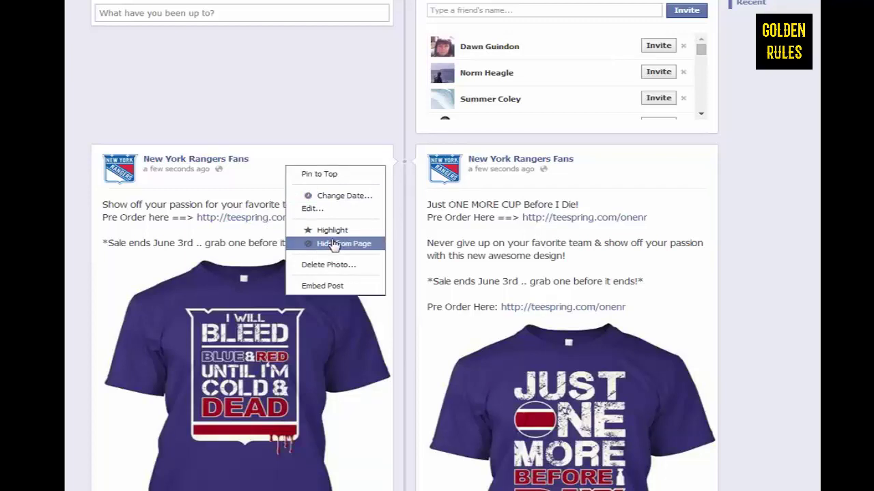
click(345, 91)
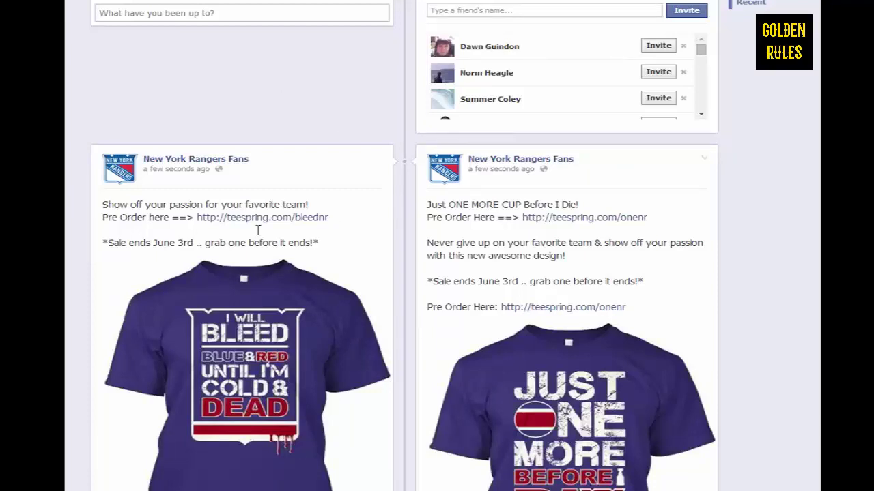
scroll(816, 226, up, 3)
scroll(816, 238, down, 3)
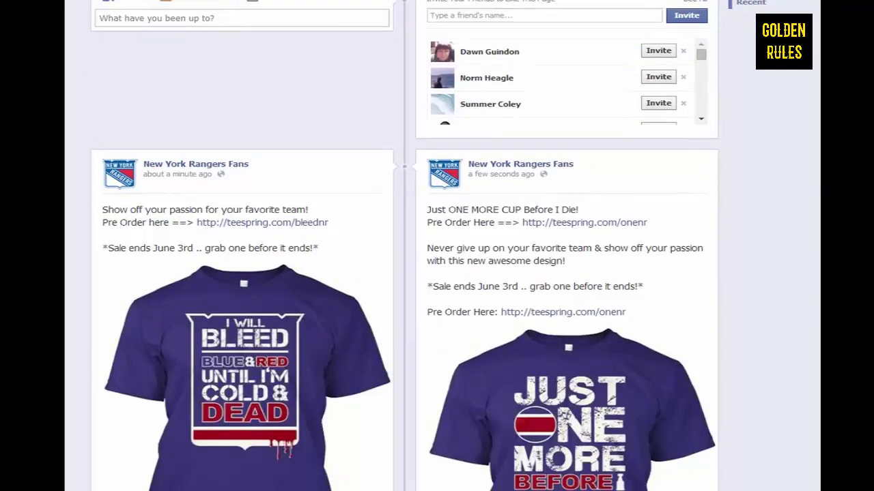
scroll(769, 394, up, 3)
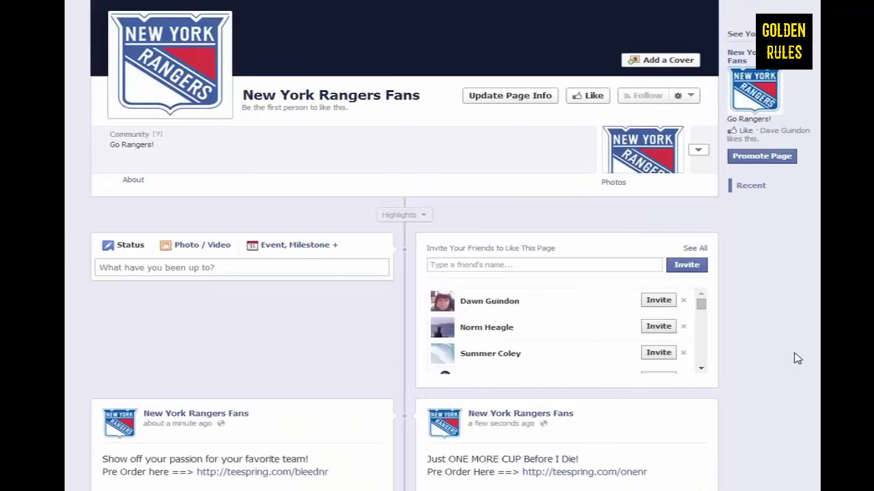
scroll(797, 359, down, 3)
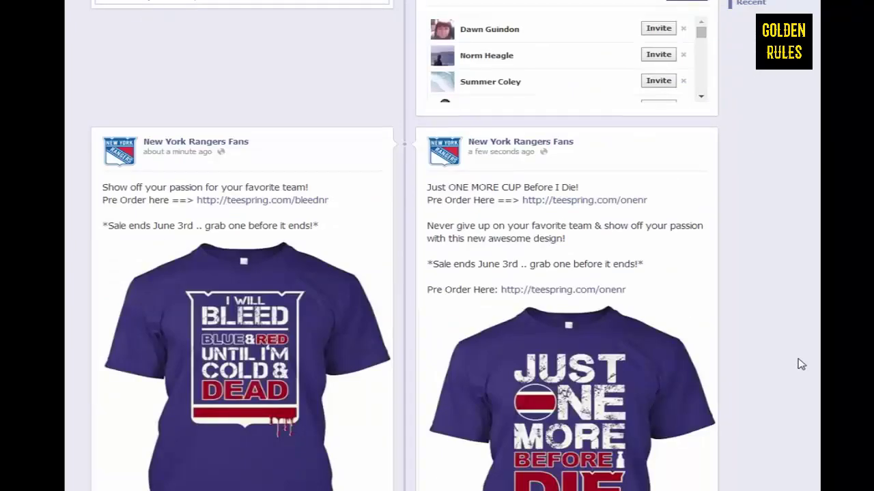